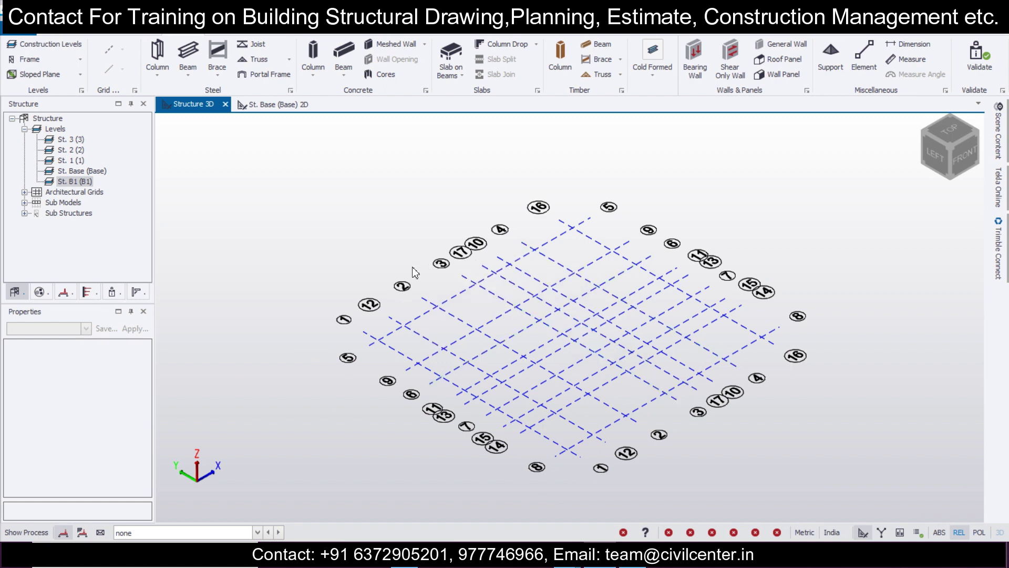
# Open the 2D plan of the St. Base (Base) level
pyautogui.scroll(1, 702, 353)
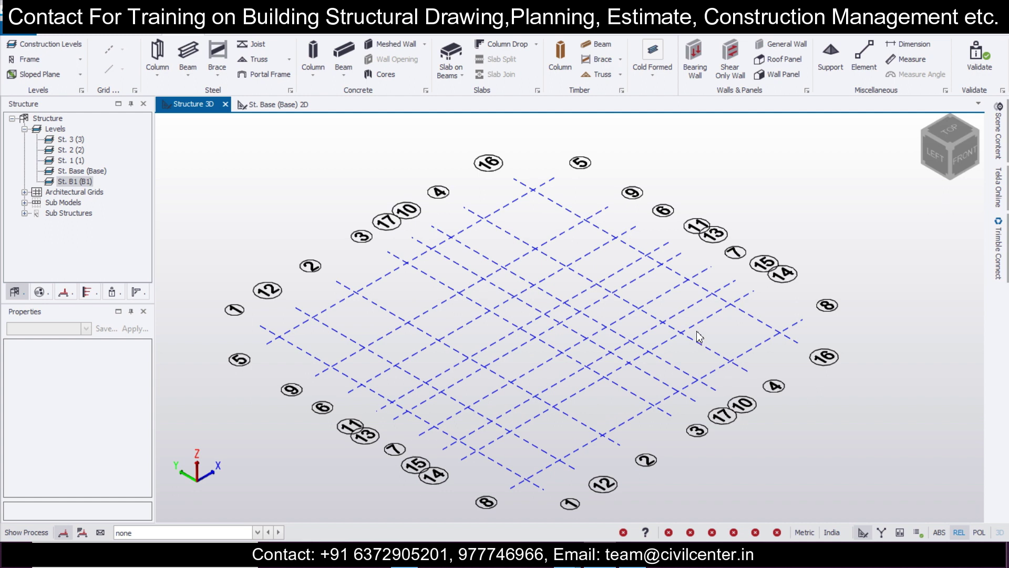
pyautogui.scroll(-1, 699, 337)
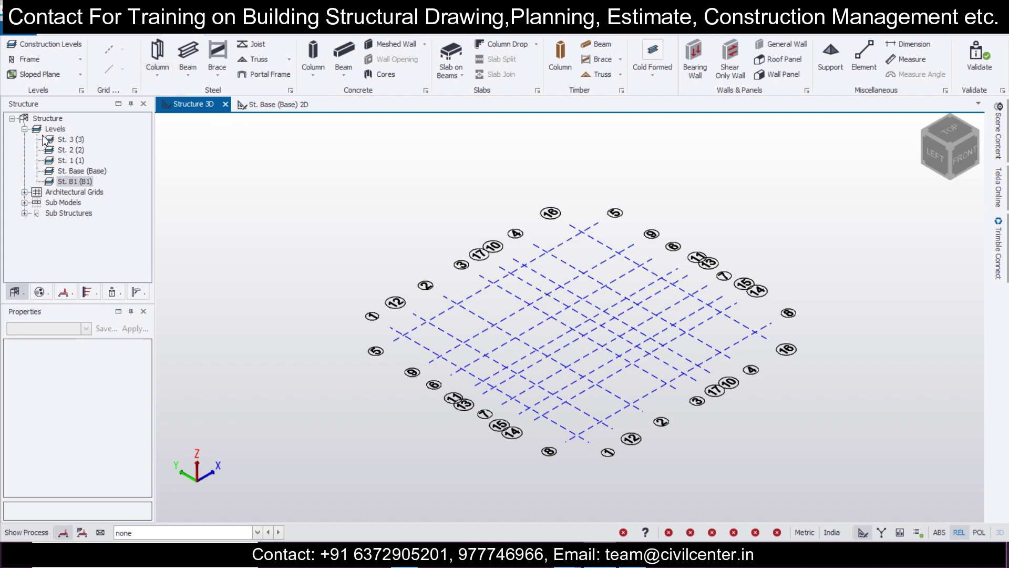
pyautogui.click(258, 106)
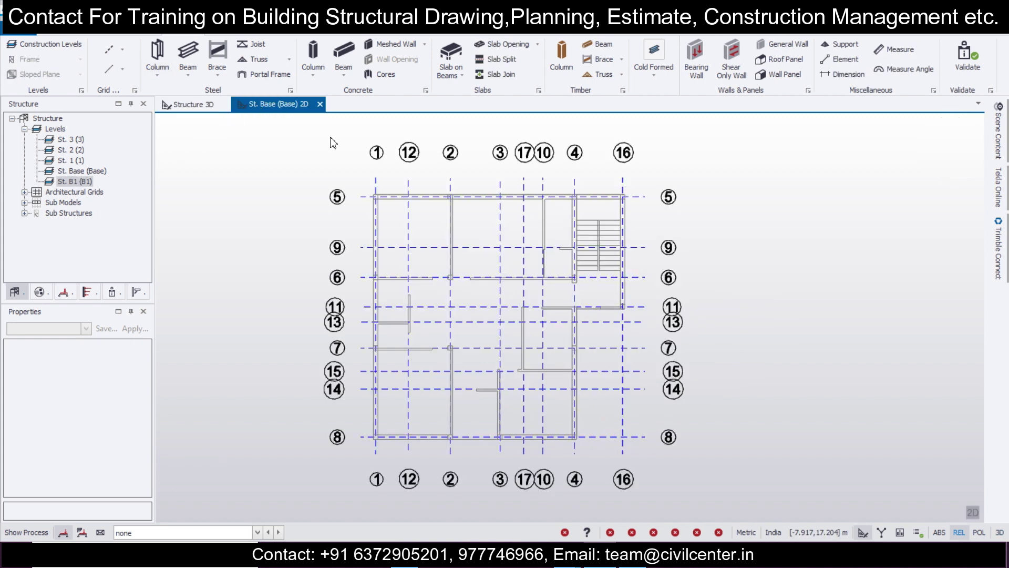
# Set up a new cast-in-place concrete column with Gravity only off and a rectangular section 230 mm in breadth and 230 mm in depth
pyautogui.click(314, 53)
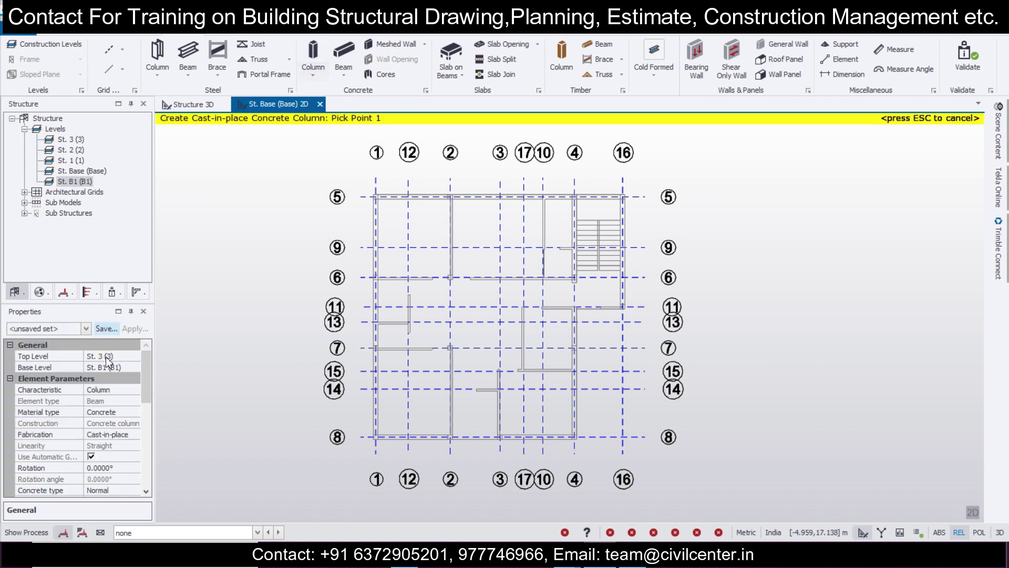
pyautogui.scroll(-3, 145, 362)
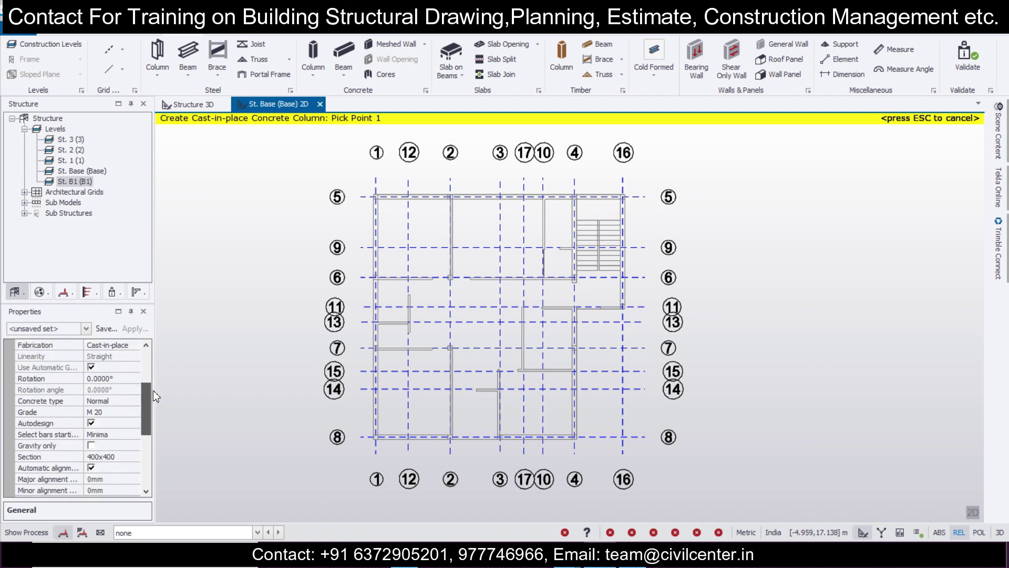
pyautogui.click(138, 401)
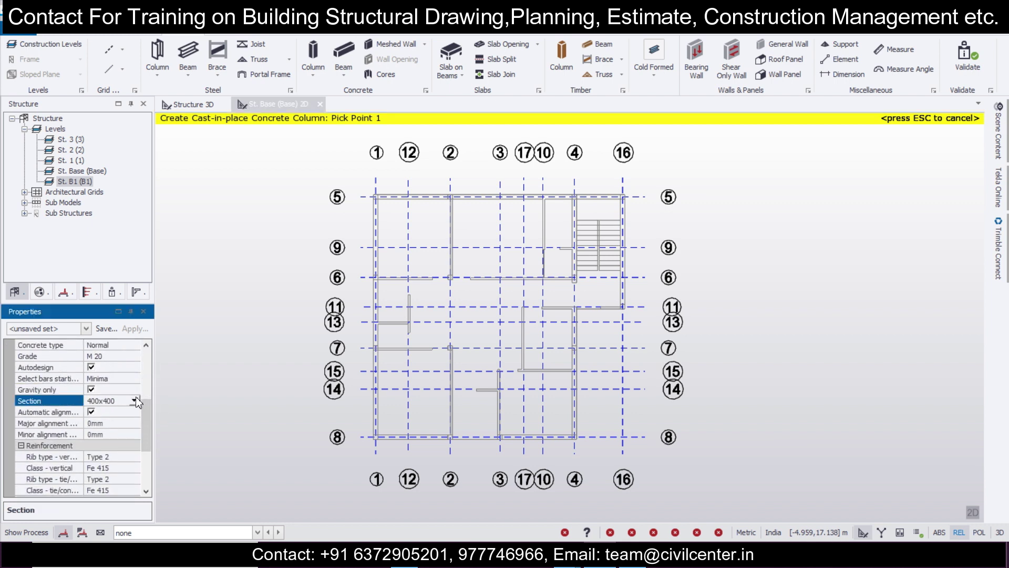
pyautogui.click(92, 390)
pyautogui.click(134, 402)
pyautogui.click(134, 401)
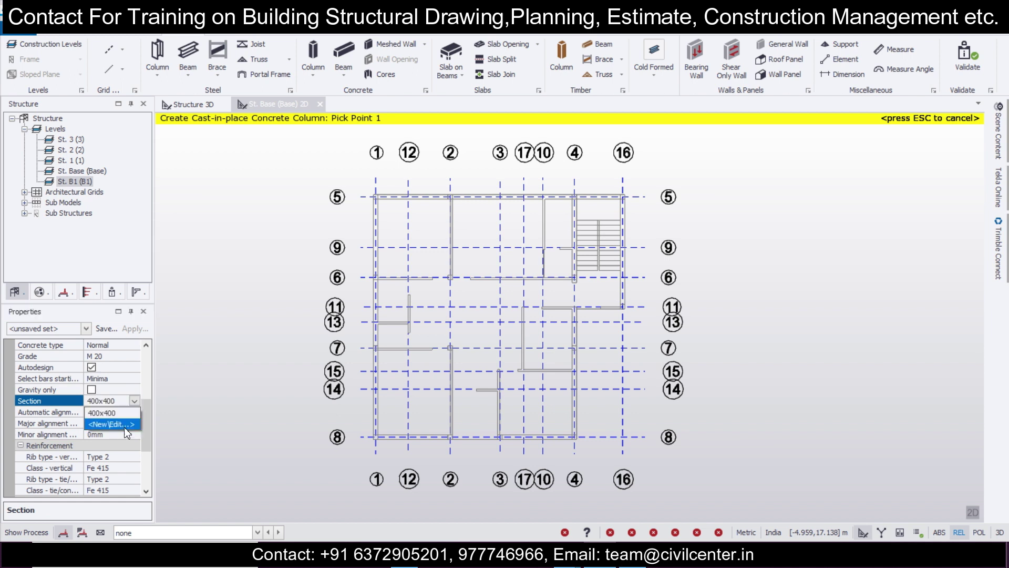
pyautogui.click(125, 426)
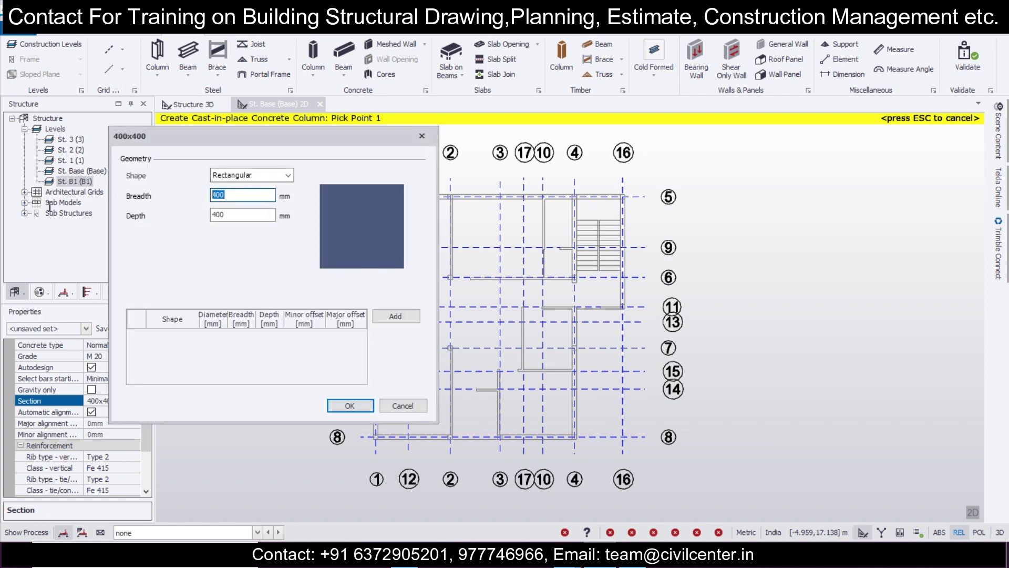
pyautogui.write('230')
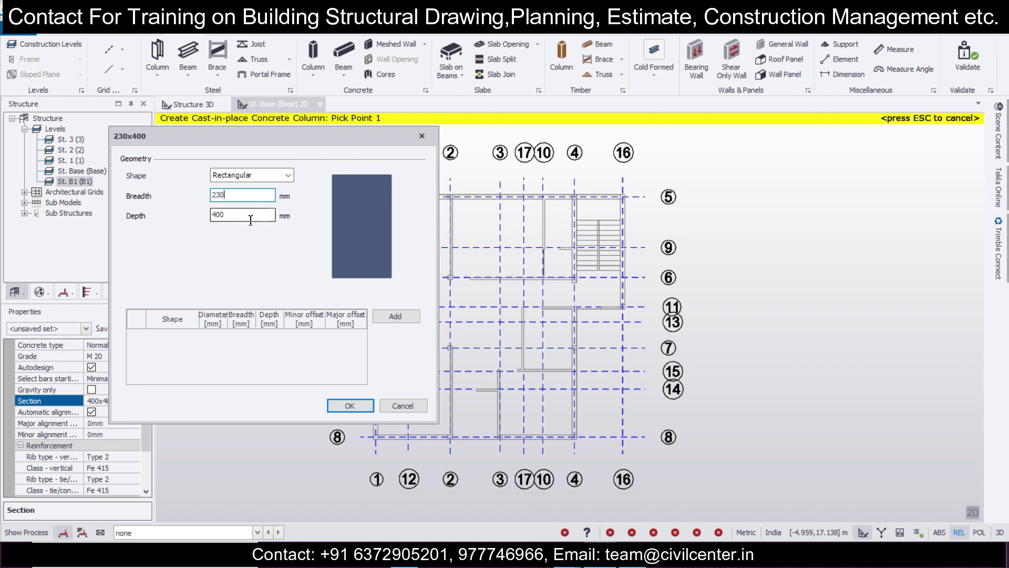
pyautogui.write('230')
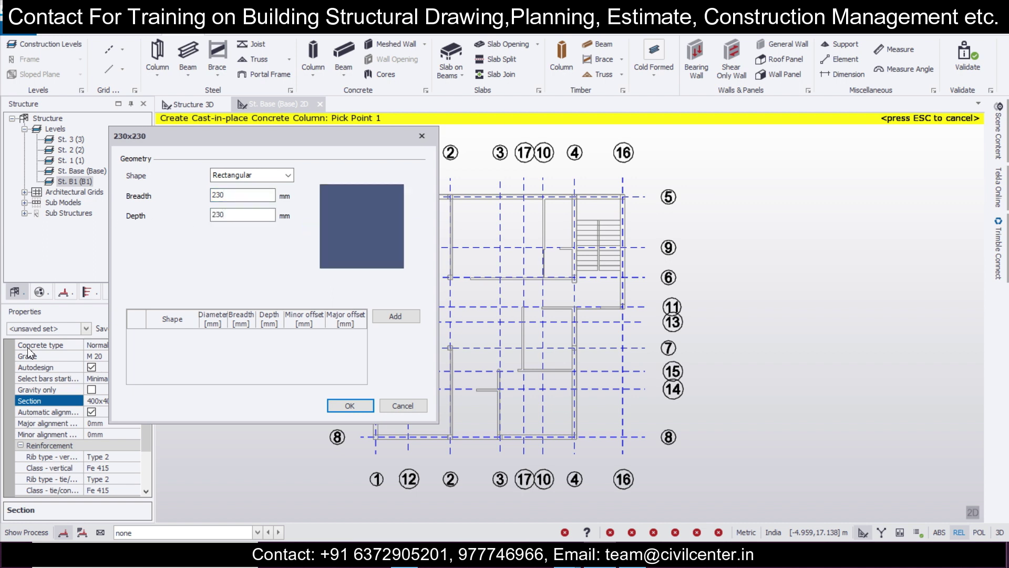
pyautogui.click(349, 406)
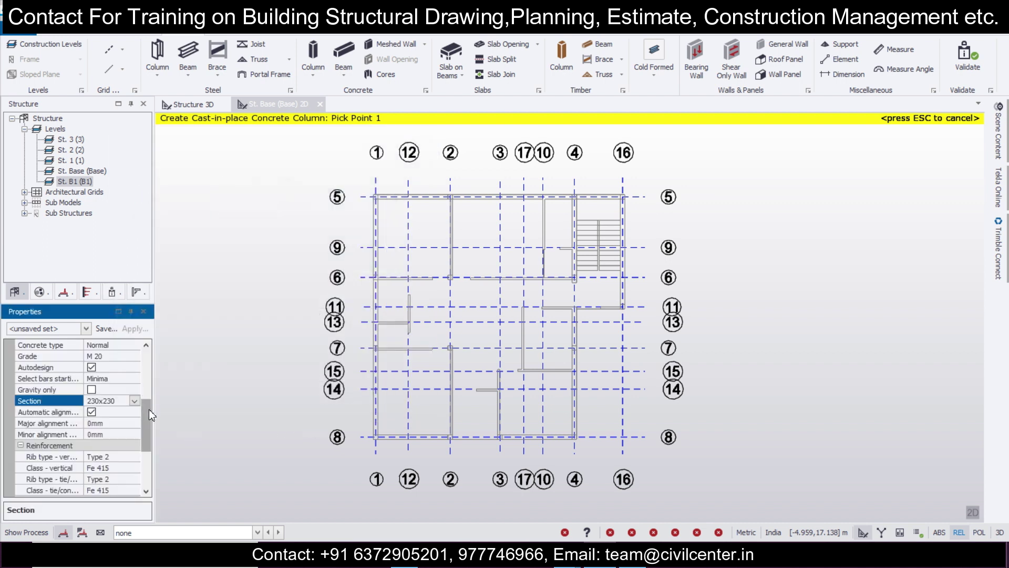
# Turn off the column's automatic alignment and set its vertical and tie/confinement reinforcement classes to Fe 500
pyautogui.moveTo(149, 409); pyautogui.dragTo(149, 416)
pyautogui.click(93, 393)
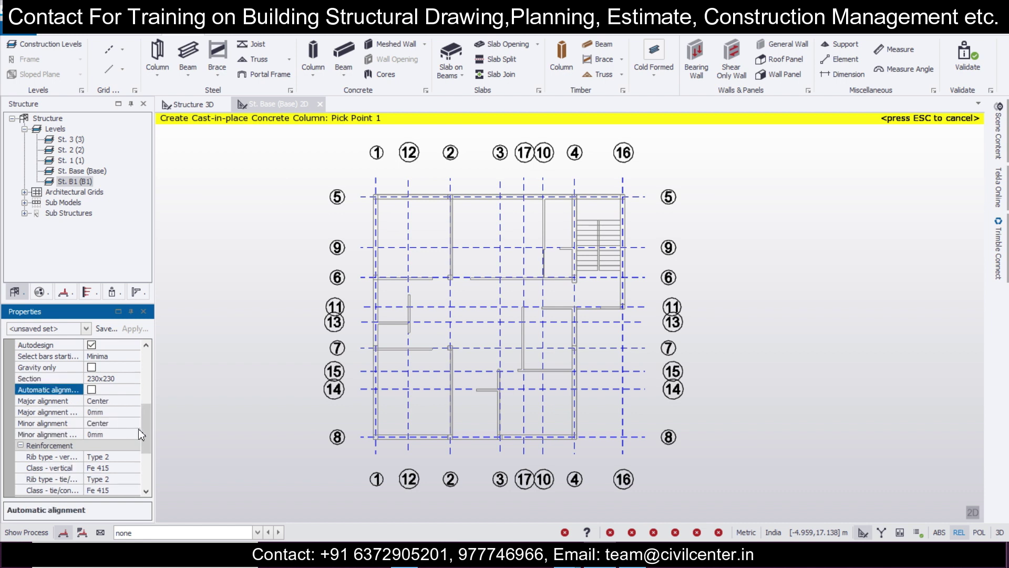
pyautogui.scroll(-2, 137, 429)
pyautogui.click(135, 413)
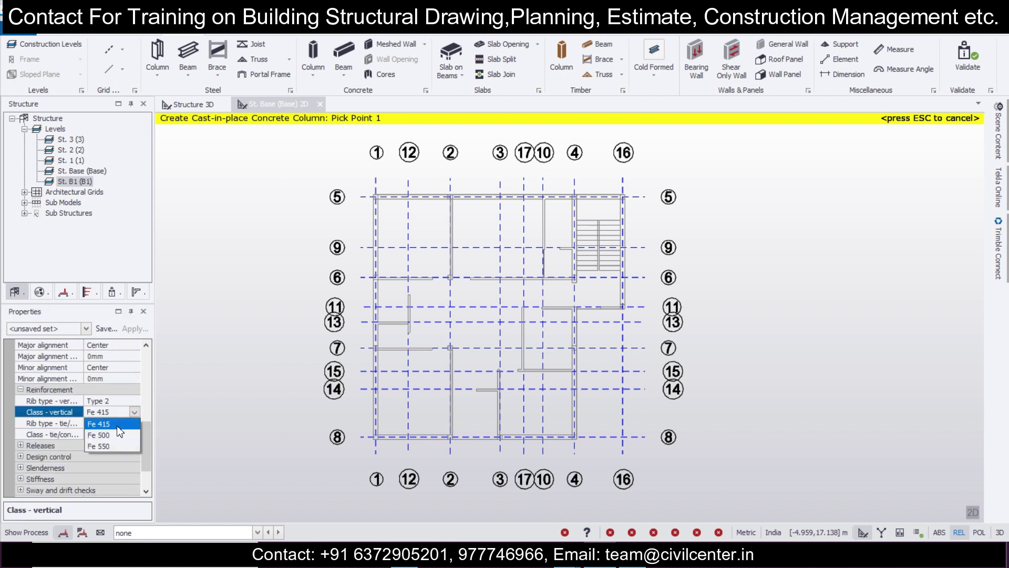
pyautogui.click(117, 436)
pyautogui.click(117, 457)
# Save the current column properties as a new property set under Cast-in-place Concrete Columns
pyautogui.scroll(10, 148, 447)
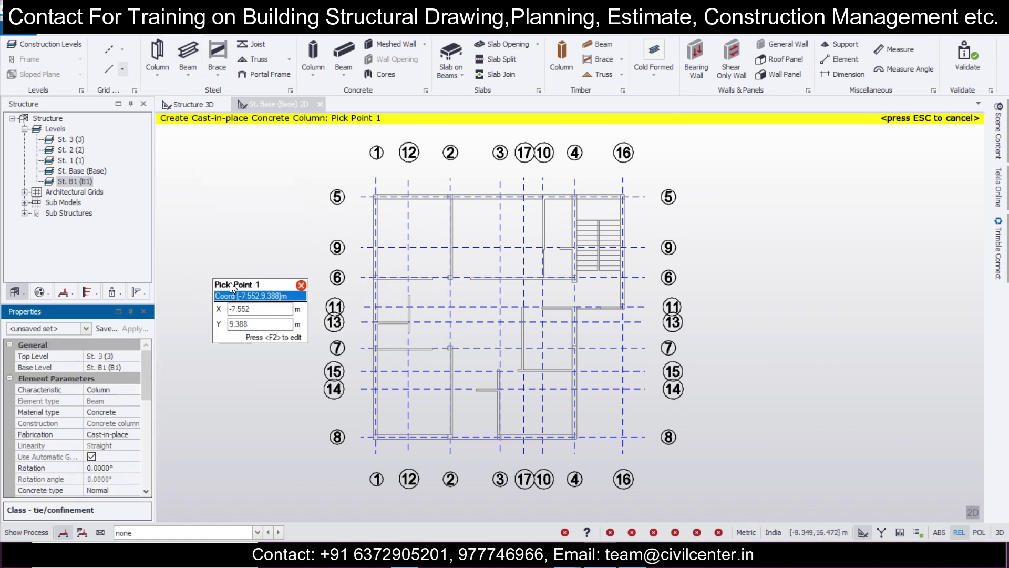
pyautogui.scroll(-4, 252, 277)
pyautogui.scroll(3, 204, 316)
pyautogui.scroll(1, 207, 321)
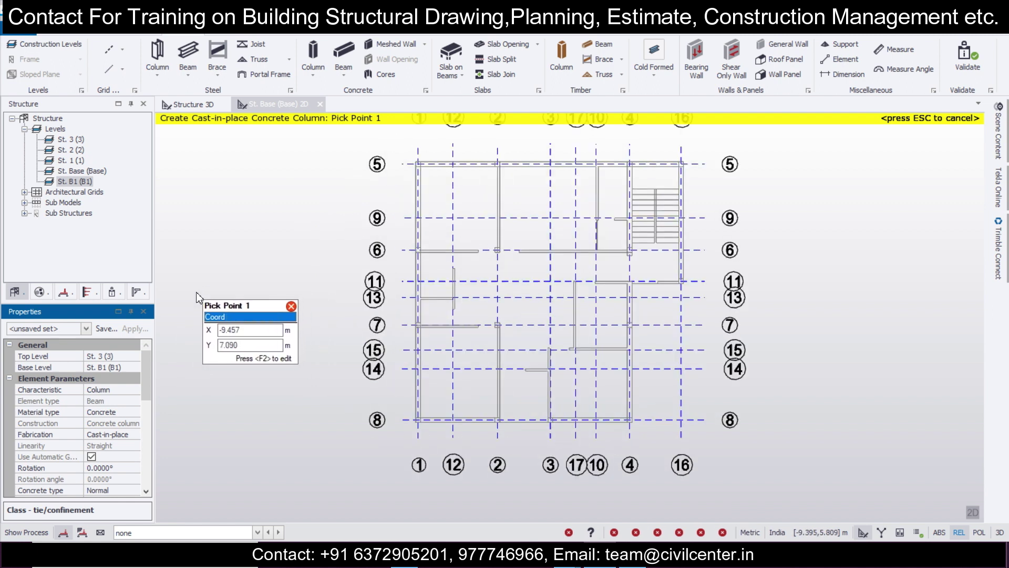
pyautogui.click(105, 328)
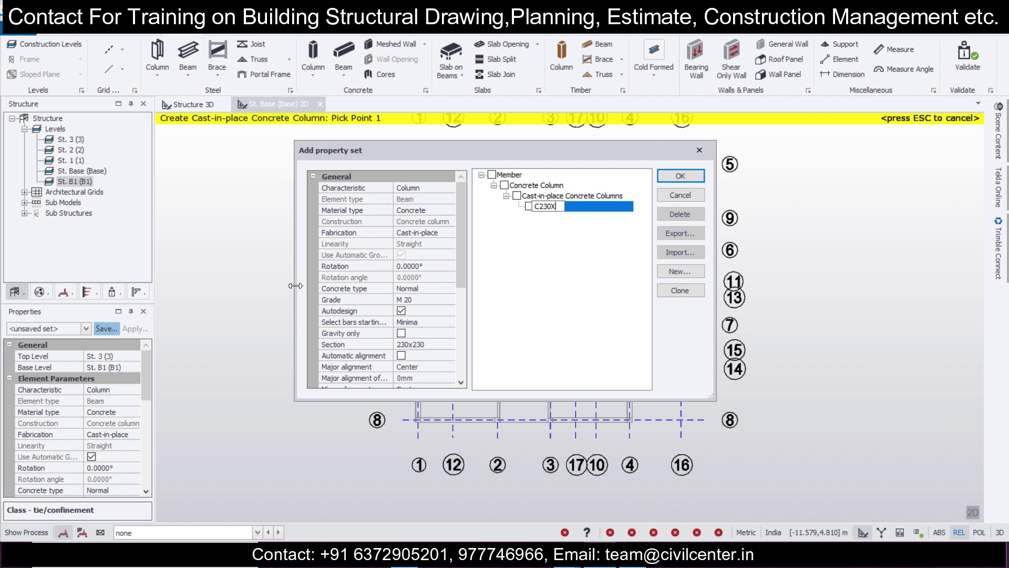
pyautogui.click(666, 179)
# Place 230x230 columns where grid lines 1 and 2 cross grid lines 5 and 6
pyautogui.scroll(3, 499, 153)
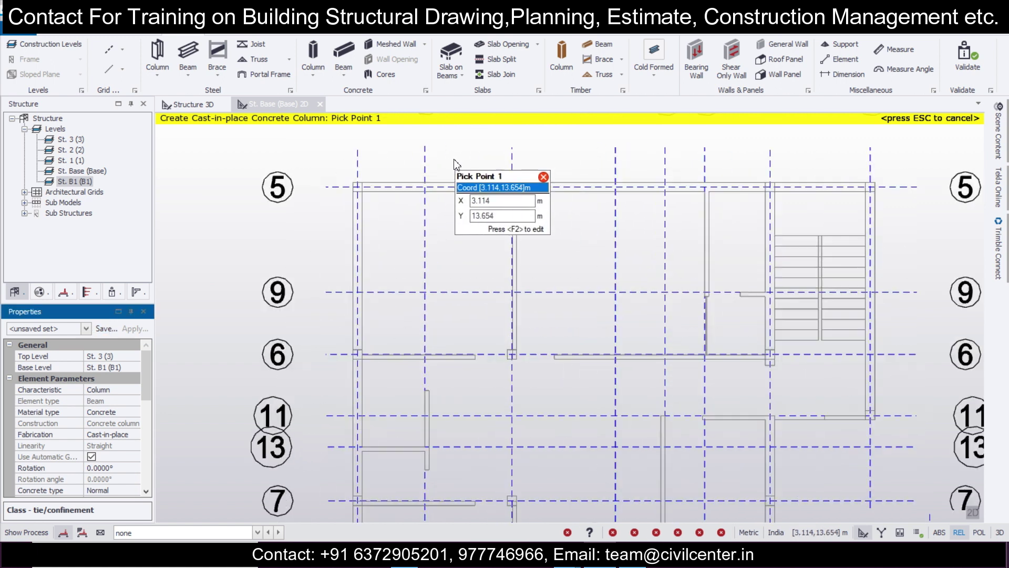
pyautogui.scroll(1, 456, 164)
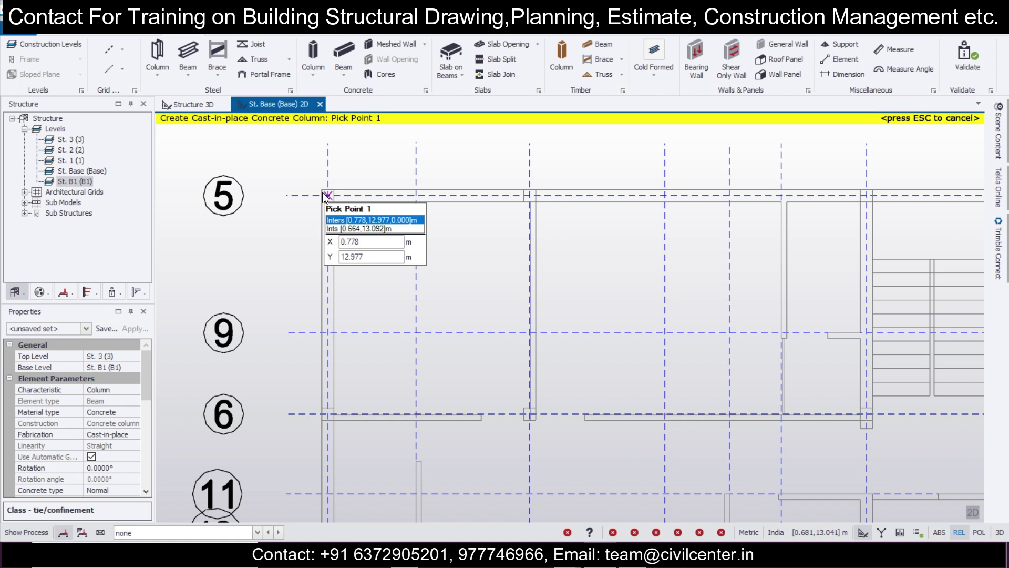
pyautogui.click(326, 196)
pyautogui.scroll(-1, 326, 196)
pyautogui.click(326, 391)
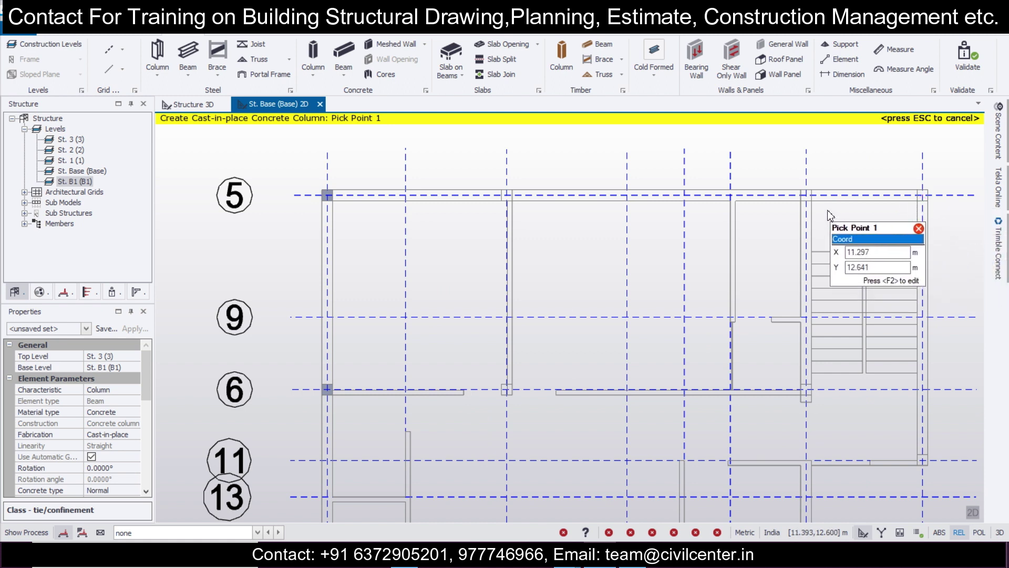
pyautogui.click(506, 195)
pyautogui.click(507, 389)
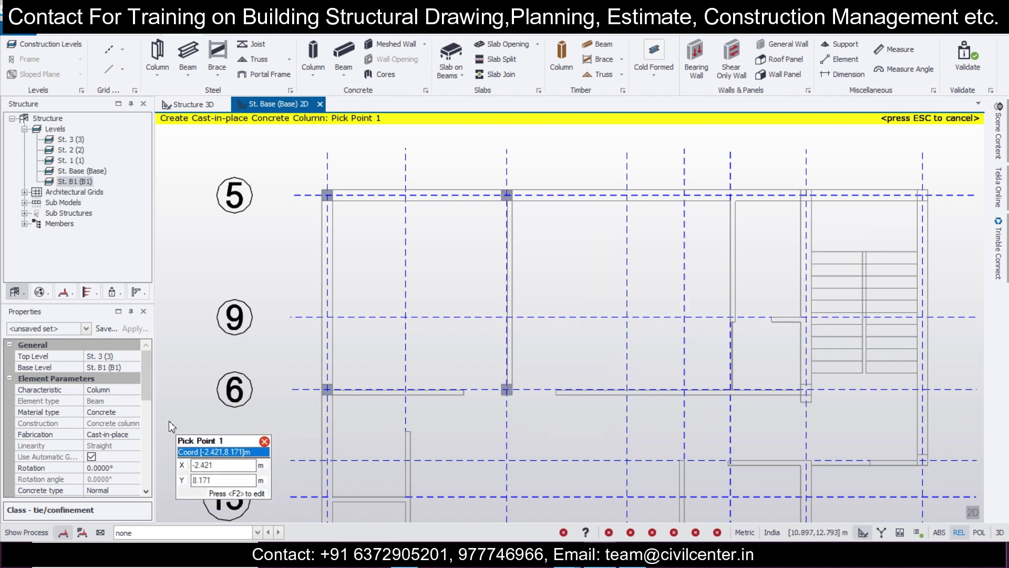
# Place 230x230 columns around the staircase at grid intersections 16/5, 4/6 and 16/11
pyautogui.scroll(-3, 331, 339)
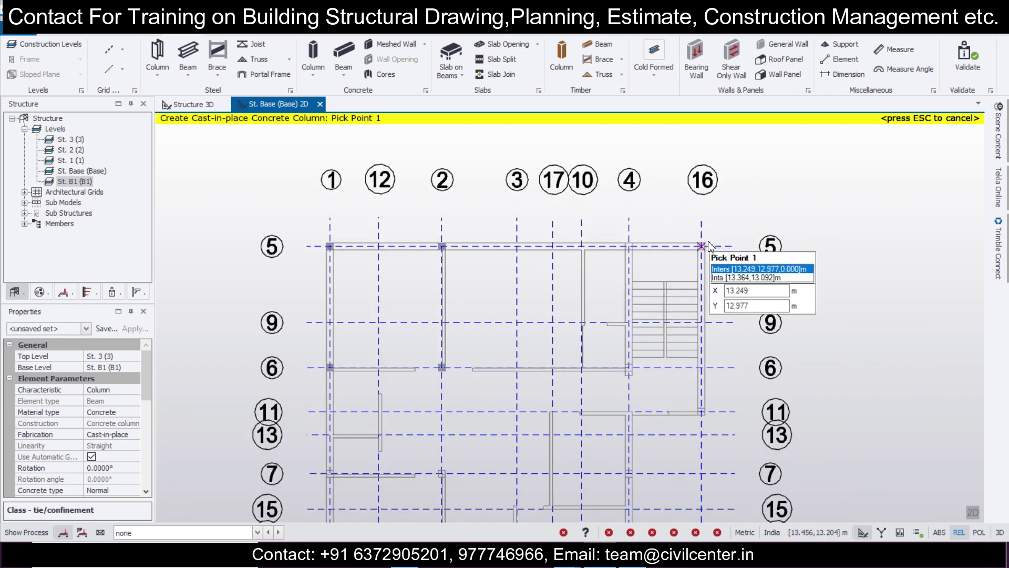
pyautogui.scroll(1, 694, 309)
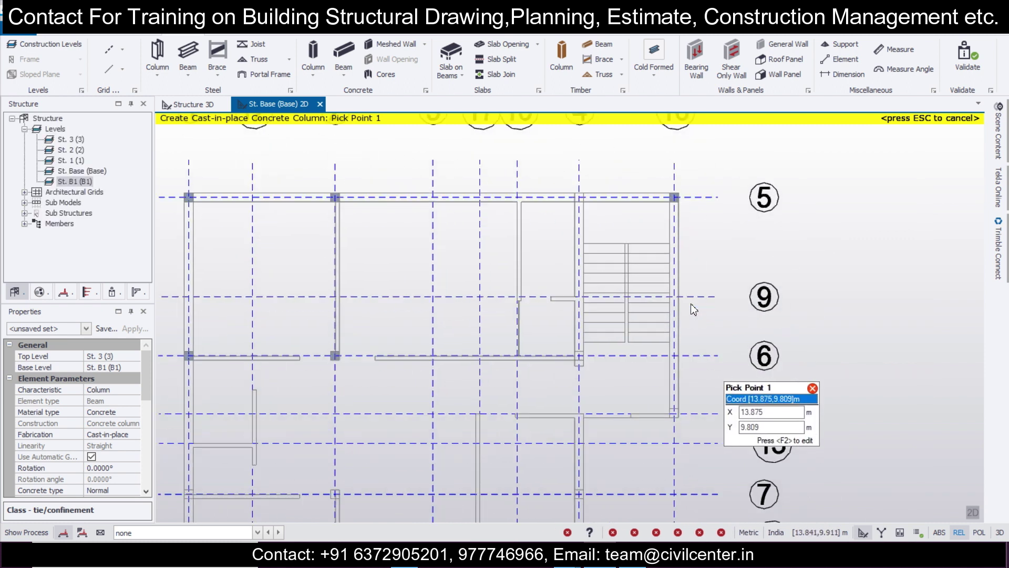
pyautogui.moveTo(691, 304); pyautogui.dragTo(679, 277, button='middle')
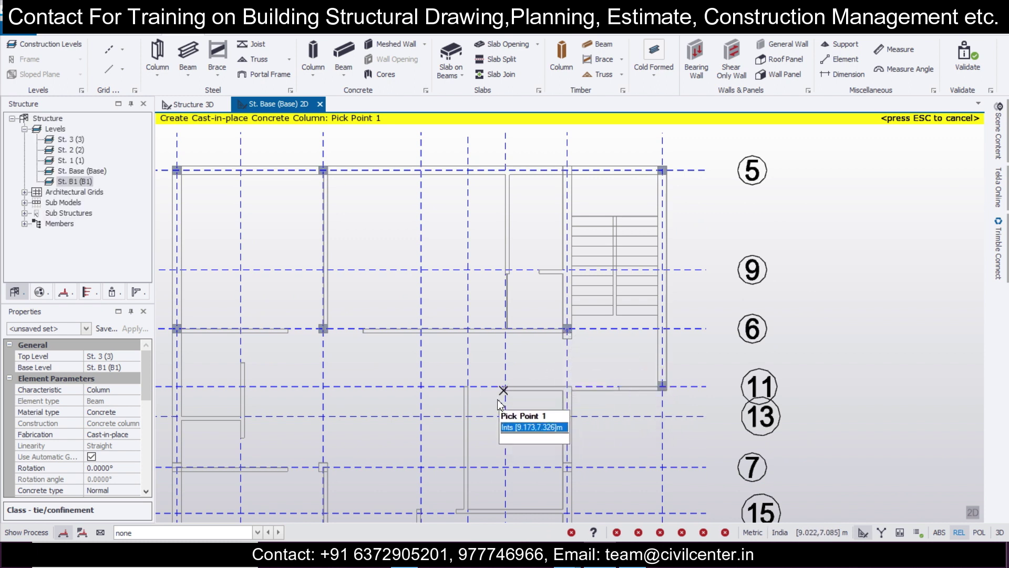
# Place 230x230 columns along grid line 7 at its intersections with grid lines 1, 2 and 4
pyautogui.moveTo(497, 405); pyautogui.dragTo(516, 287, button='middle')
pyautogui.scroll(-1, 525, 294)
pyautogui.scroll(1, 265, 355)
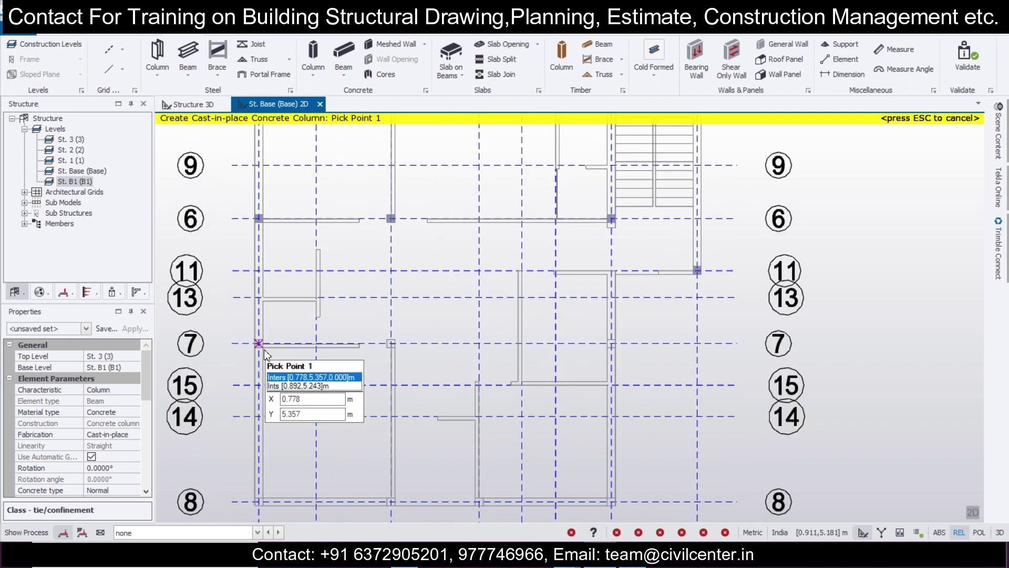
pyautogui.click(264, 350)
pyautogui.click(392, 347)
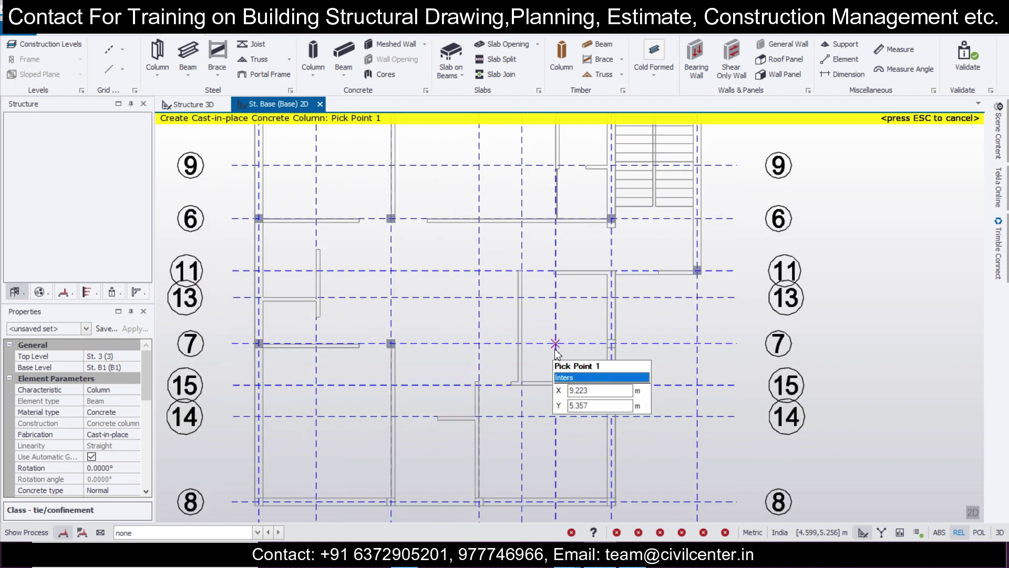
pyautogui.click(605, 341)
# Place 230x230 columns along grid line 8 at grid lines 1, 2 and 3, and end the column placement
pyautogui.moveTo(292, 472); pyautogui.dragTo(276, 402, button='middle')
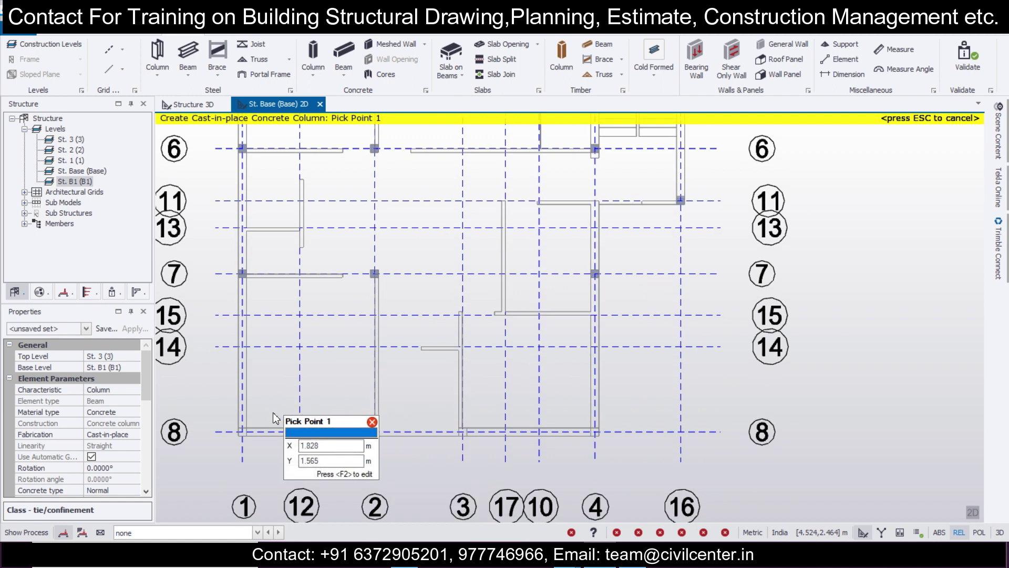
pyautogui.click(247, 434)
pyautogui.click(371, 429)
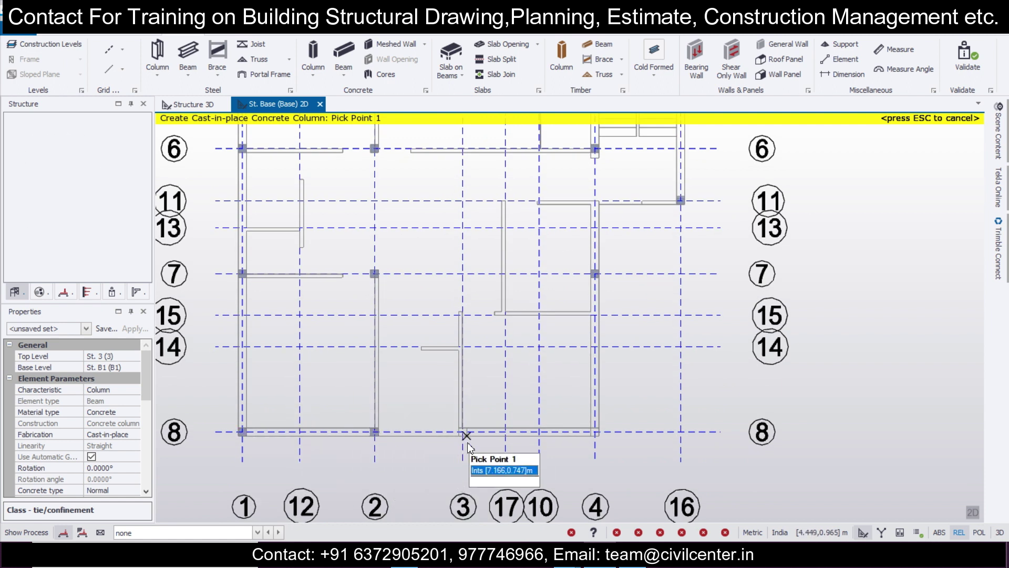
pyautogui.click(467, 439)
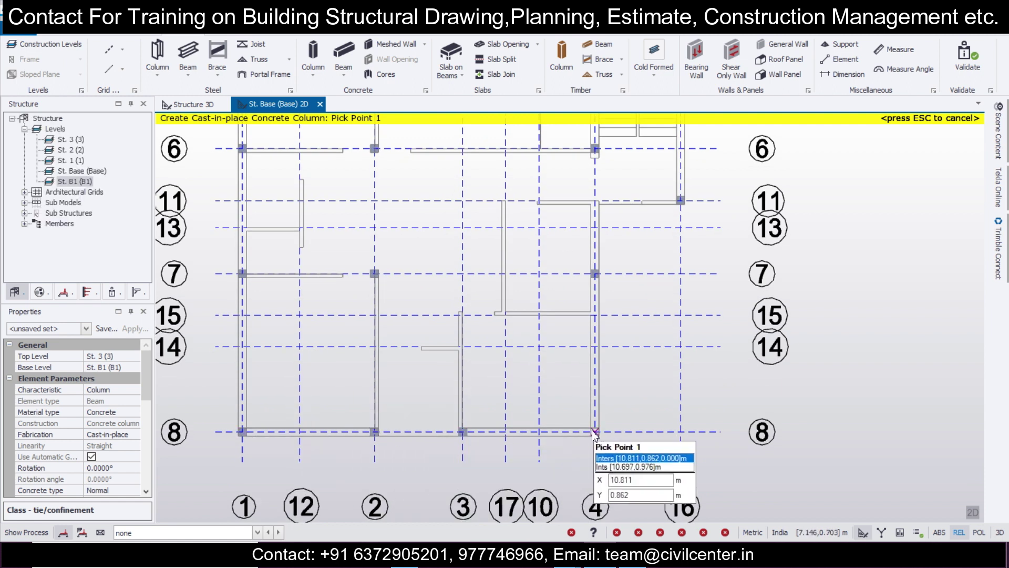
pyautogui.scroll(-2, 488, 336)
pyautogui.moveTo(483, 294); pyautogui.dragTo(481, 355, button='middle')
pyautogui.scroll(-2, 587, 335)
pyautogui.scroll(3, 584, 364)
pyautogui.scroll(-2, 577, 352)
pyautogui.moveTo(536, 308); pyautogui.dragTo(542, 423, button='middle')
pyautogui.scroll(3, 576, 263)
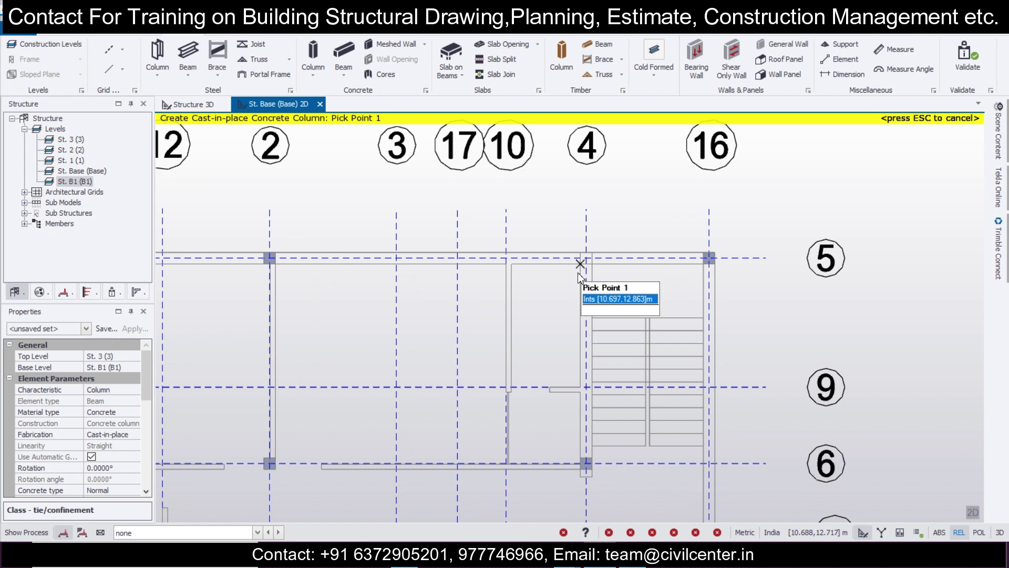
pyautogui.press('Escape')
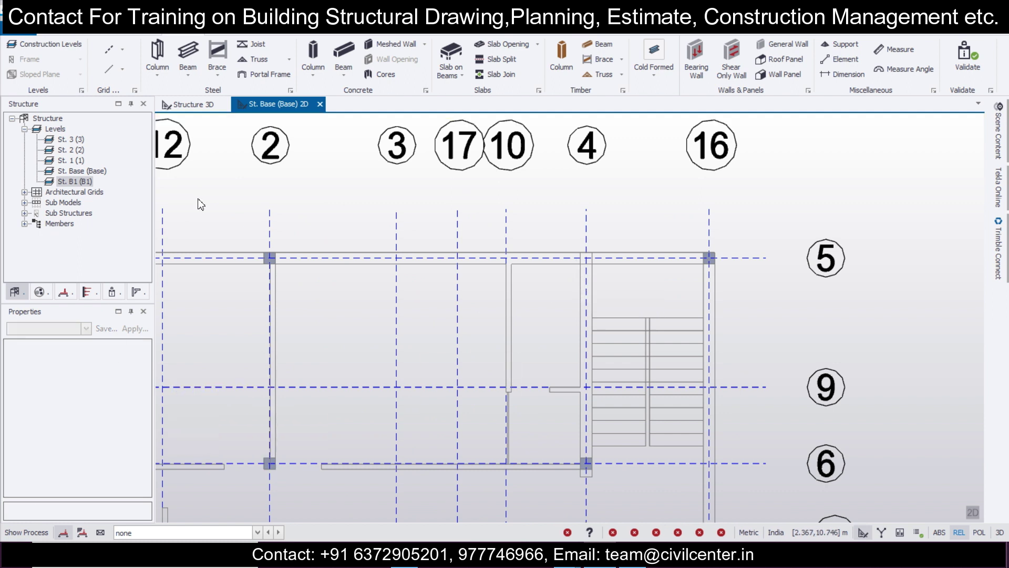
# Start another concrete column and set its section to 300 mm breadth by 230 mm depth
pyautogui.click(313, 52)
pyautogui.moveTo(141, 380); pyautogui.dragTo(144, 411)
pyautogui.click(108, 445)
pyautogui.click(135, 445)
pyautogui.click(114, 478)
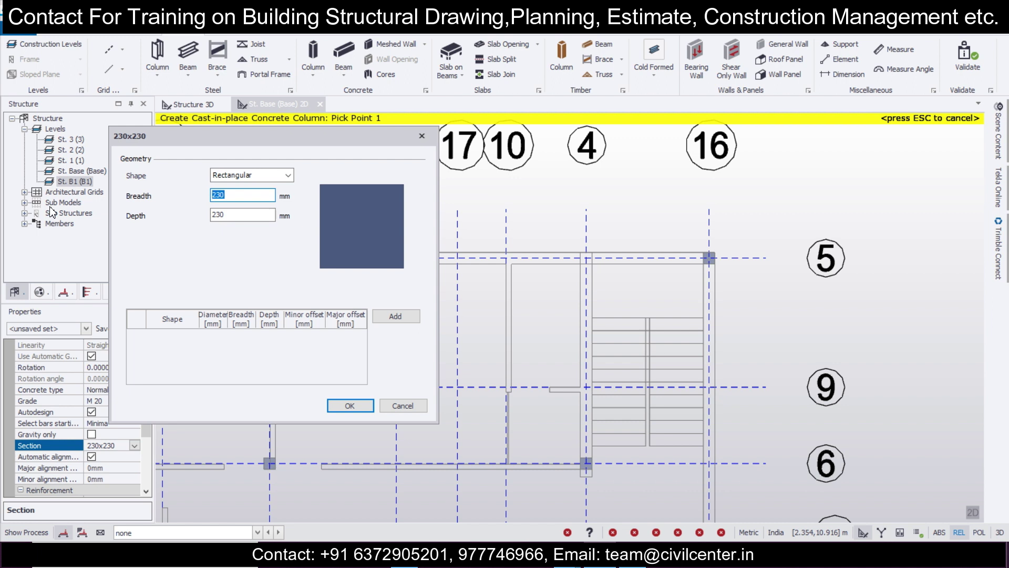
pyautogui.write('300')
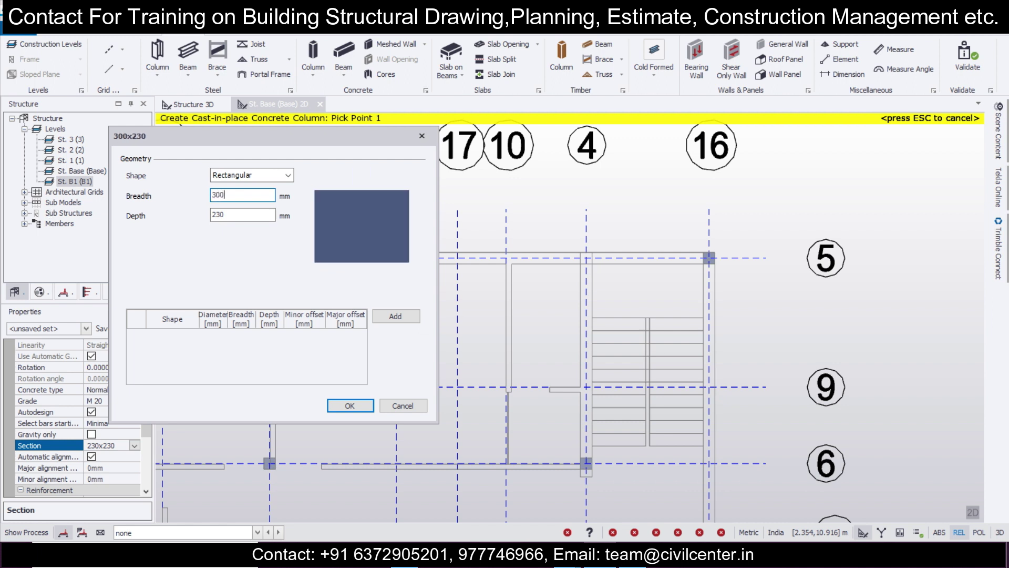
pyautogui.click(349, 406)
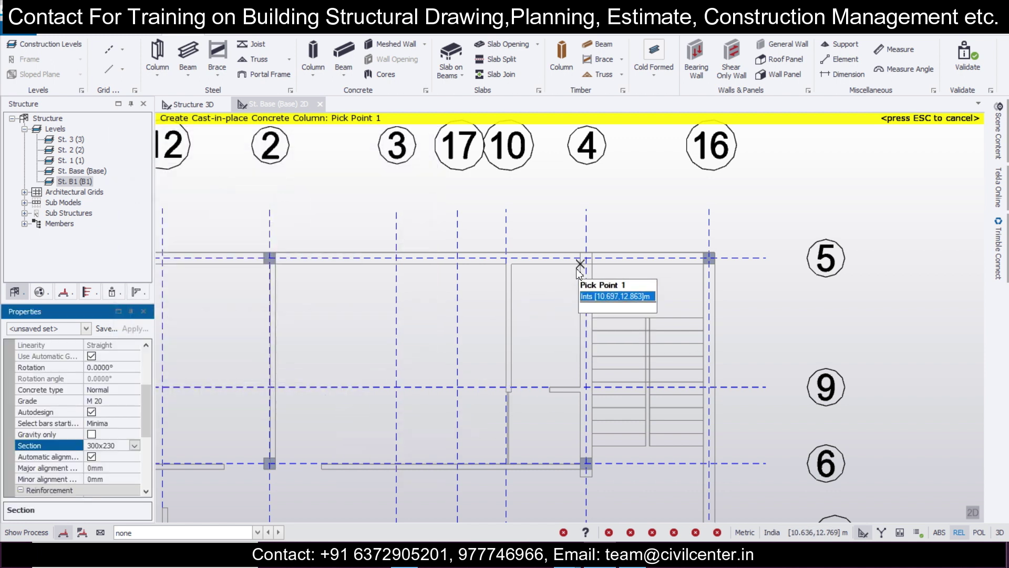
# Try to place the 300x230 column at the intersection of grid lines 4 and 5
pyautogui.click(586, 258)
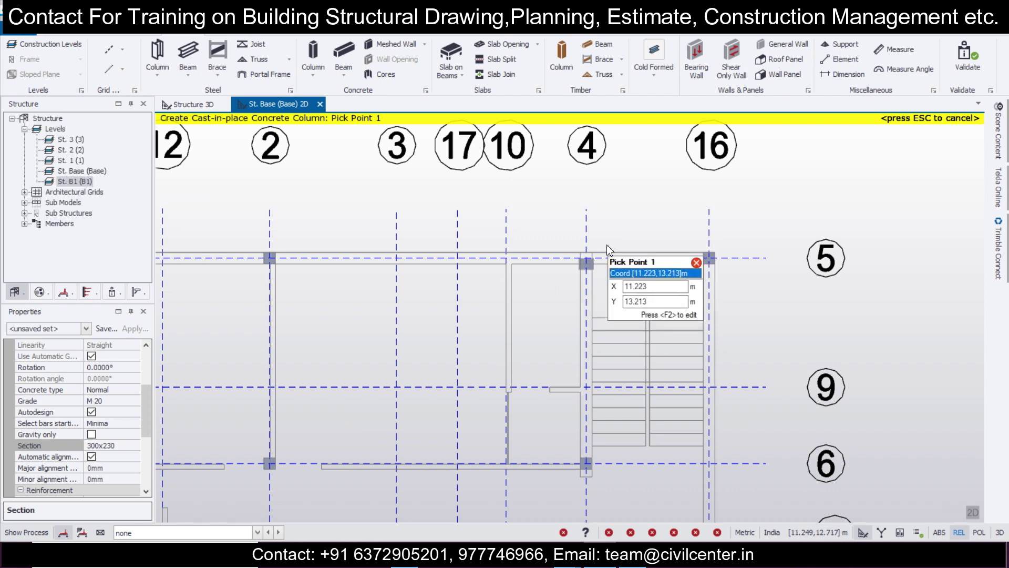
pyautogui.scroll(4, 607, 273)
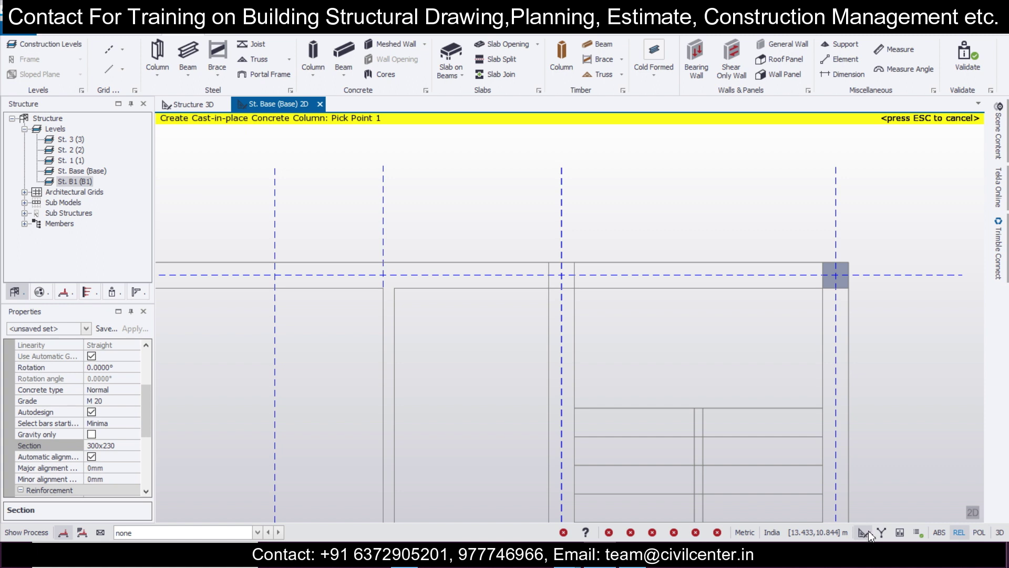
# Turn off automatic alignment, place the 300x230 column at the intersection of grid lines 4 and 5, and end column placement
pyautogui.click(92, 456)
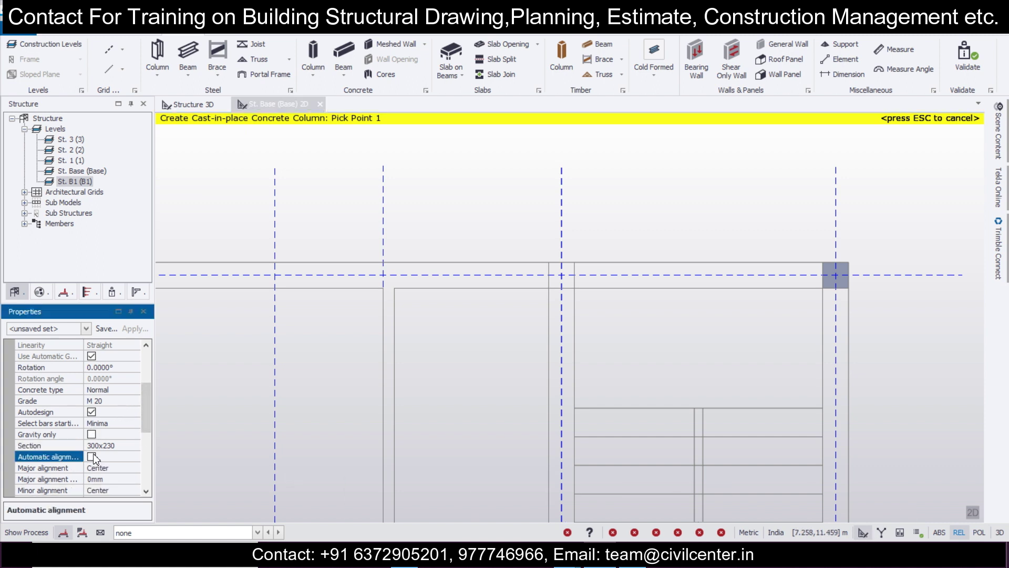
pyautogui.click(562, 275)
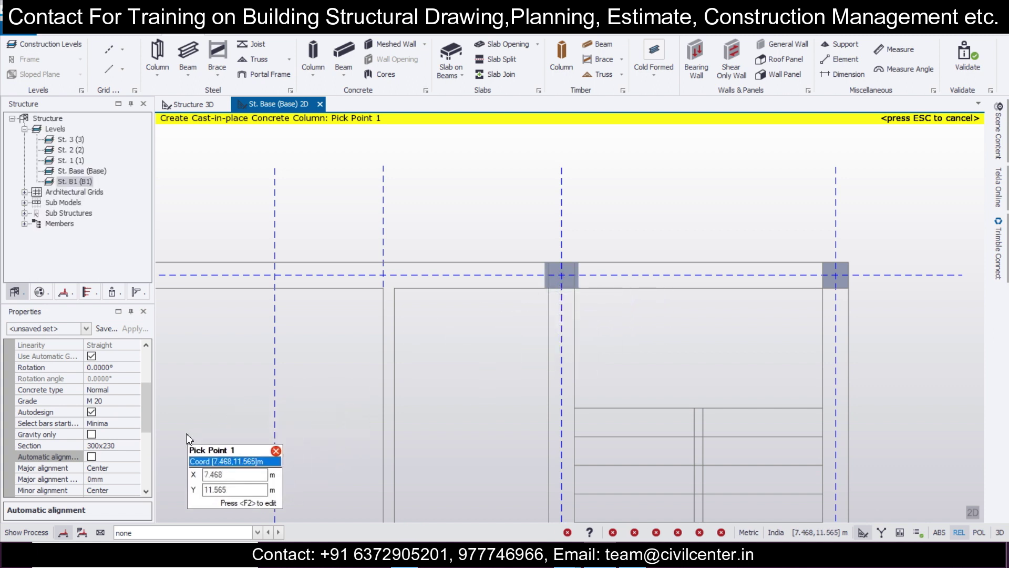
pyautogui.press('Escape')
# Set the vertical and tie/confinement reinforcement classes of the 300x230 column at grid lines 4 and 5 to Fe 500, and clear the selection
pyautogui.click(554, 269)
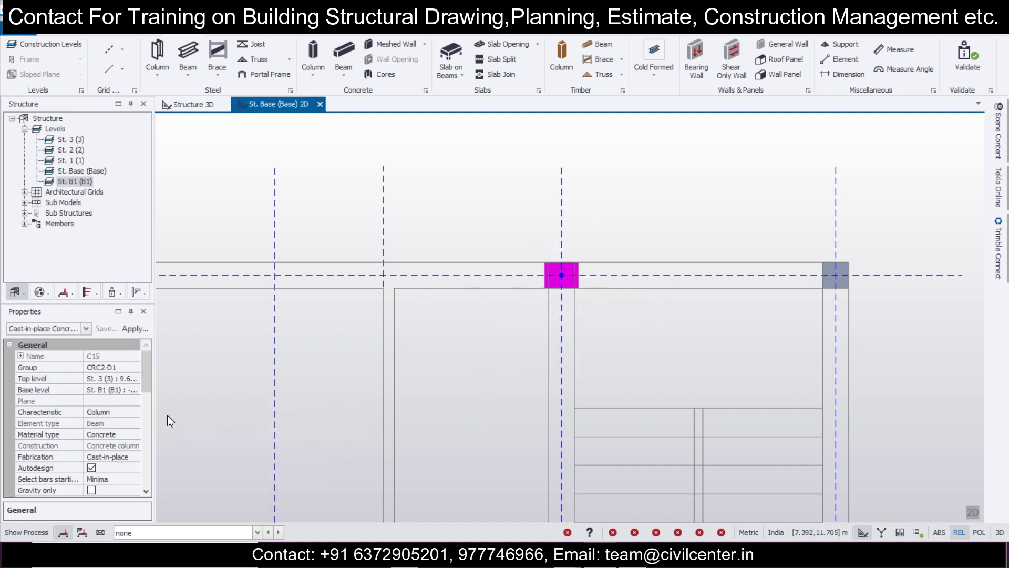
pyautogui.moveTo(143, 378); pyautogui.dragTo(143, 467)
pyautogui.click(134, 457)
pyautogui.click(135, 458)
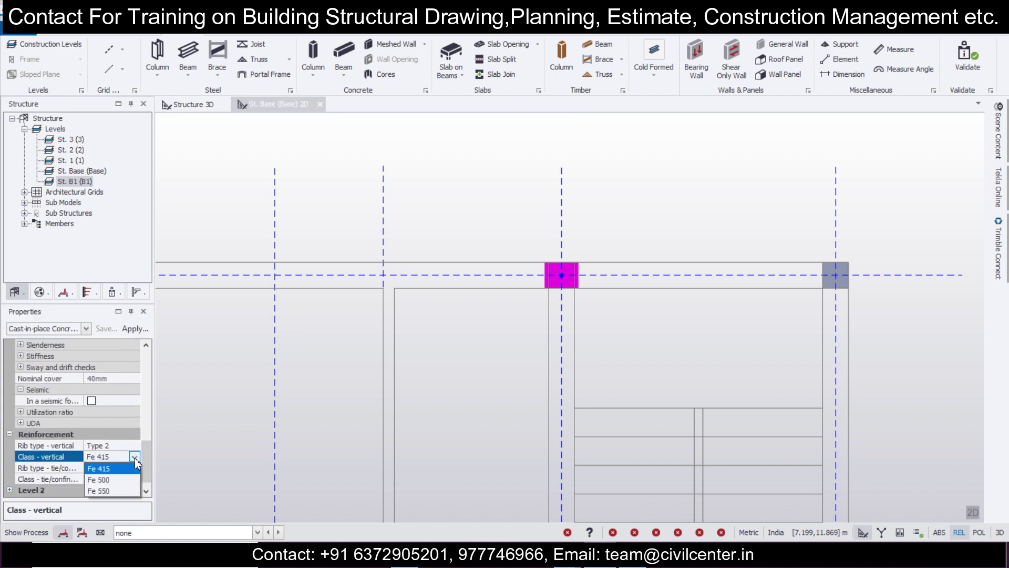
pyautogui.click(120, 480)
pyautogui.click(131, 480)
pyautogui.click(133, 479)
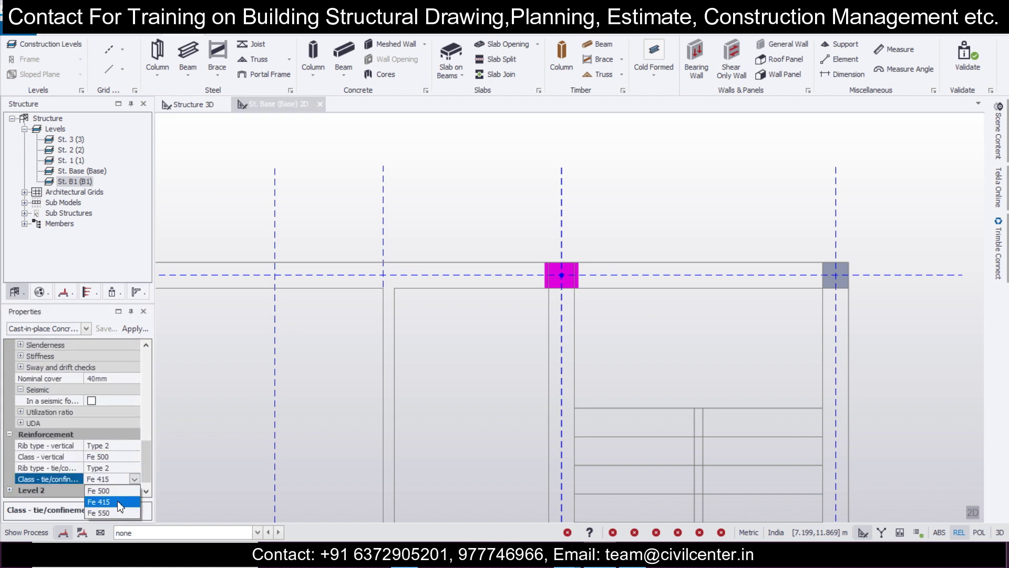
pyautogui.click(117, 492)
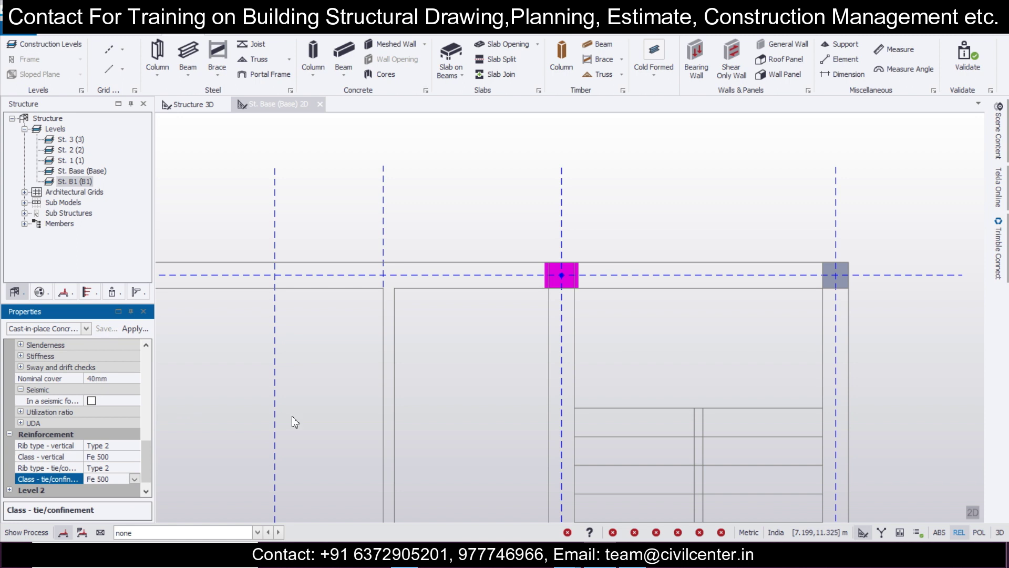
pyautogui.click(837, 279)
pyautogui.press('Escape')
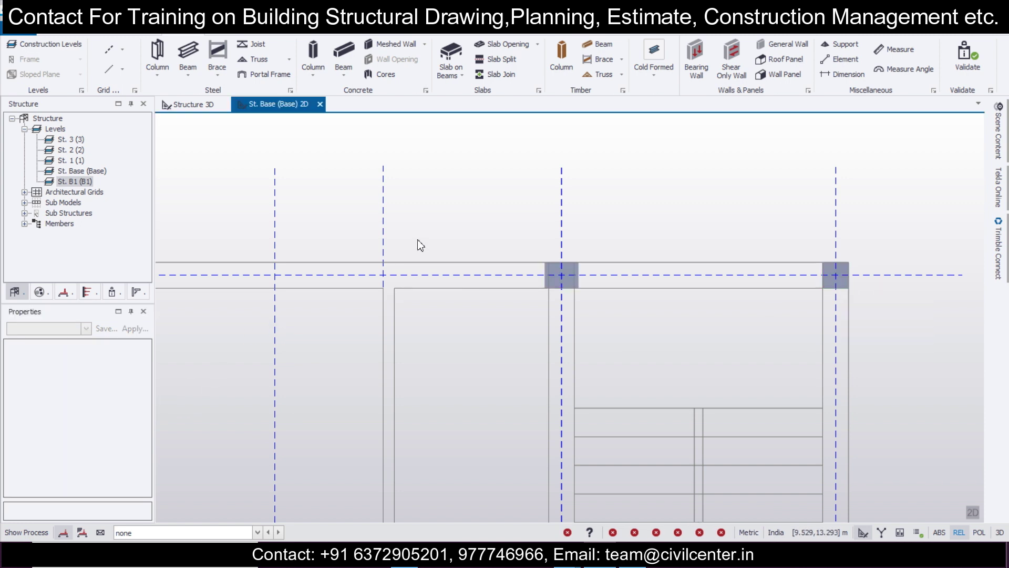
# Examine the column layout in the base level plan and the 3D structure view, and return to the plan
pyautogui.scroll(-4, 417, 229)
pyautogui.scroll(-2, 399, 212)
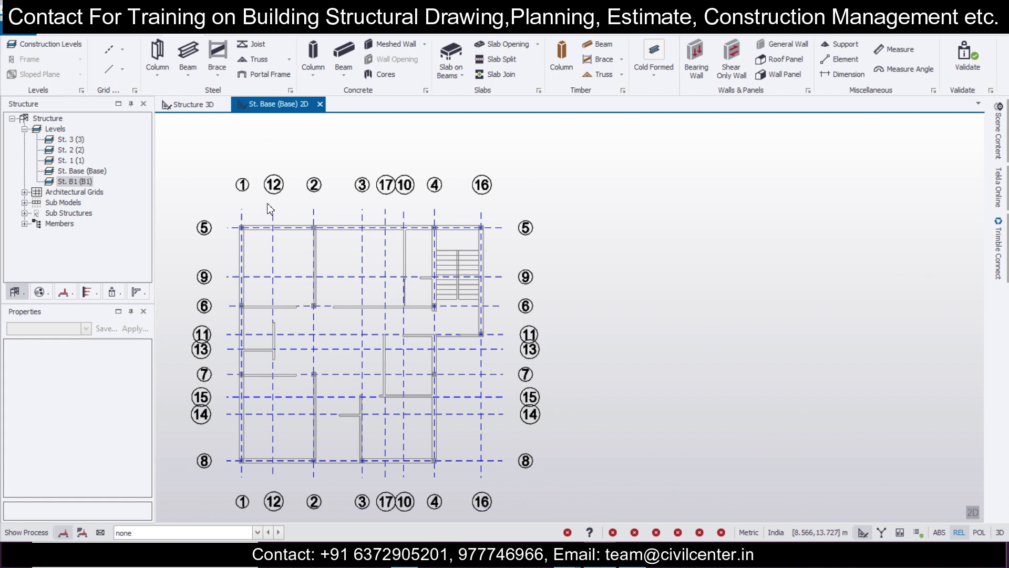
pyautogui.moveTo(360, 283); pyautogui.dragTo(425, 244, button='middle')
pyautogui.scroll(2, 276, 474)
pyautogui.scroll(2, 445, 332)
pyautogui.scroll(-2, 443, 329)
pyautogui.scroll(-1, 444, 328)
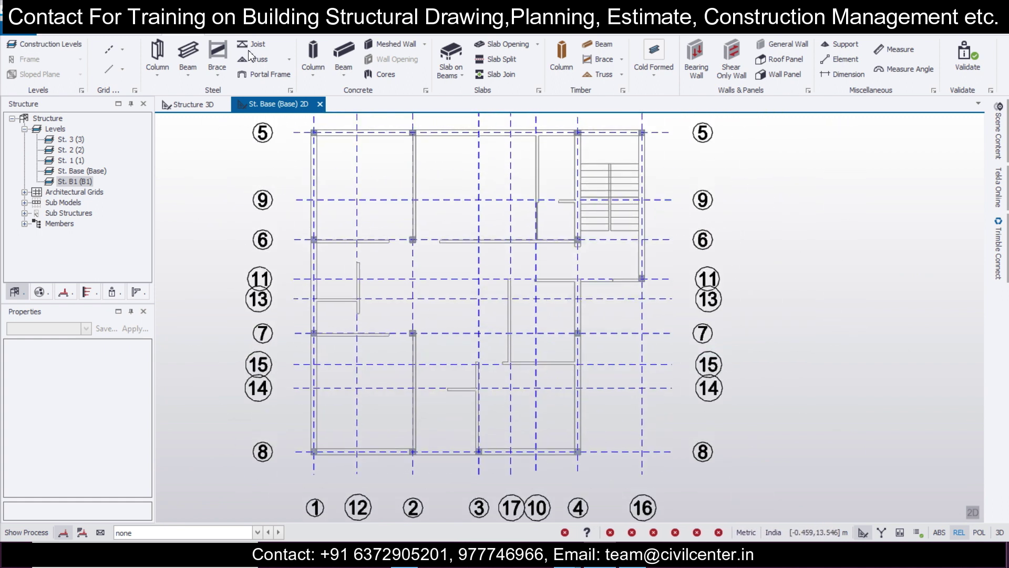
pyautogui.click(192, 104)
pyautogui.moveTo(548, 325); pyautogui.dragTo(644, 357, button='right')
pyautogui.moveTo(647, 362); pyautogui.dragTo(295, 167, button='middle')
pyautogui.click(275, 107)
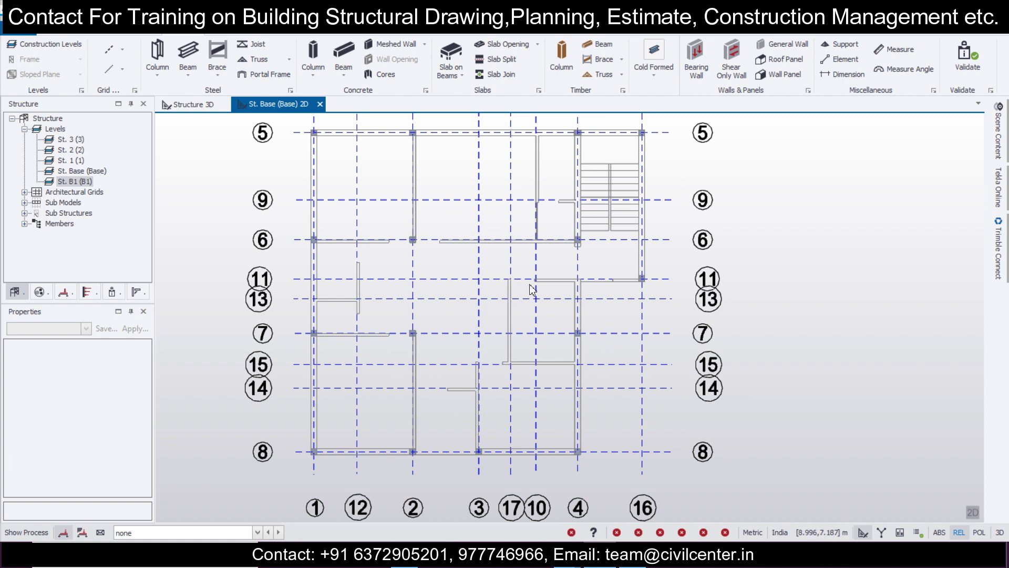
pyautogui.scroll(2, 478, 363)
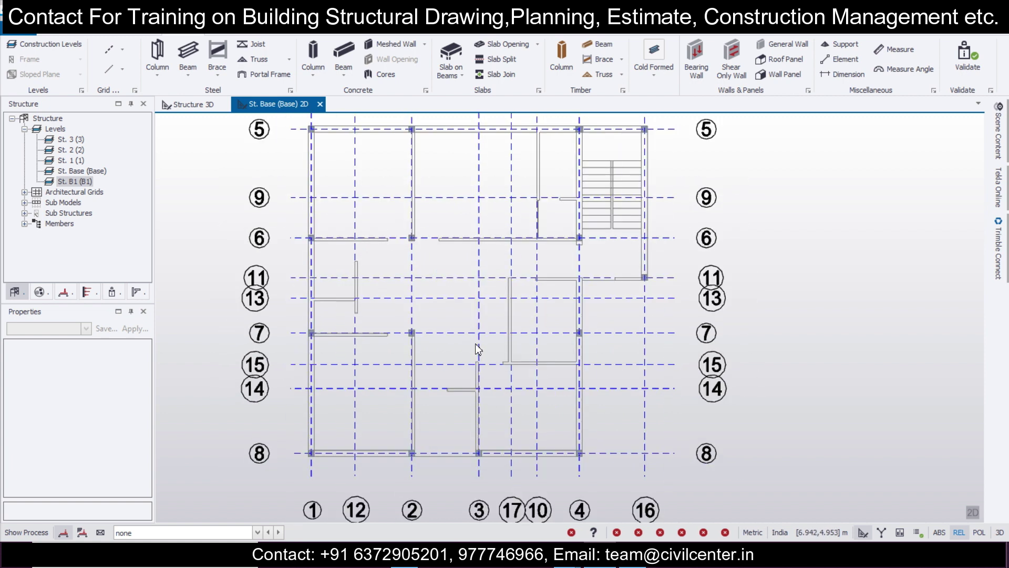
pyautogui.scroll(-2, 509, 350)
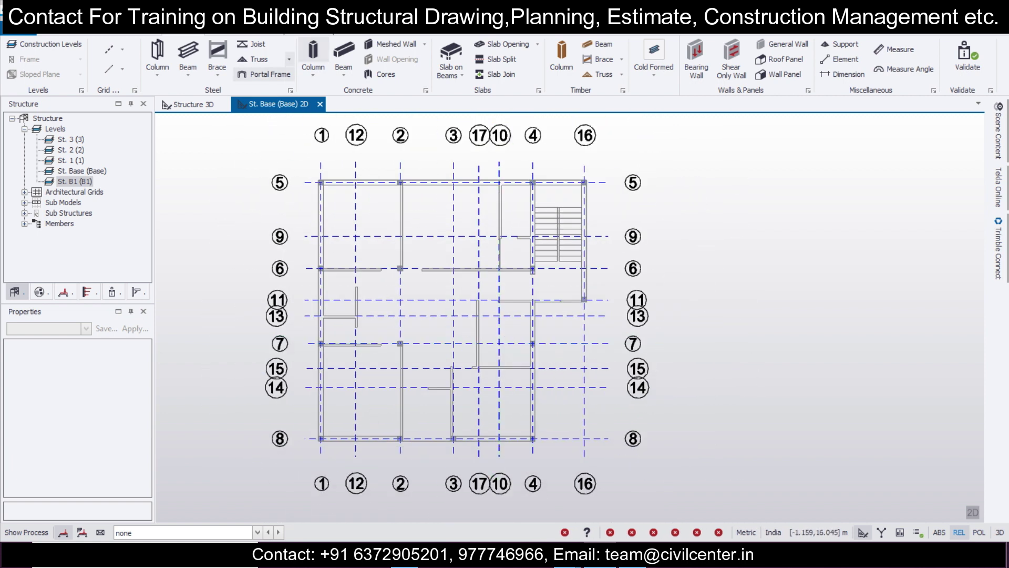
# Start a cast-in-place concrete beam and set its rectangular section to 230 mm breadth by 300 mm depth
pyautogui.click(350, 56)
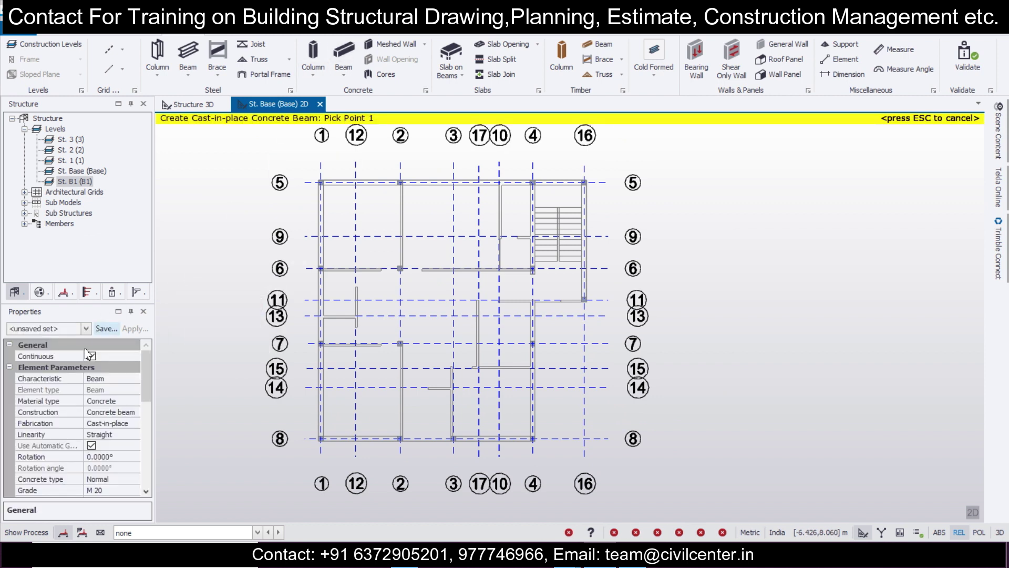
pyautogui.moveTo(147, 359); pyautogui.dragTo(151, 392)
pyautogui.click(135, 434)
pyautogui.click(130, 459)
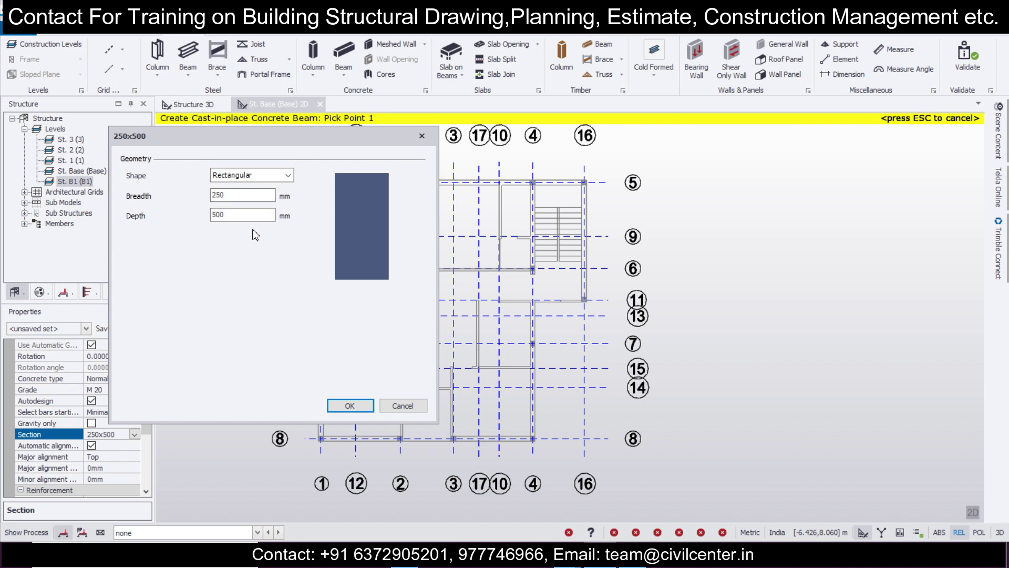
pyautogui.write('230')
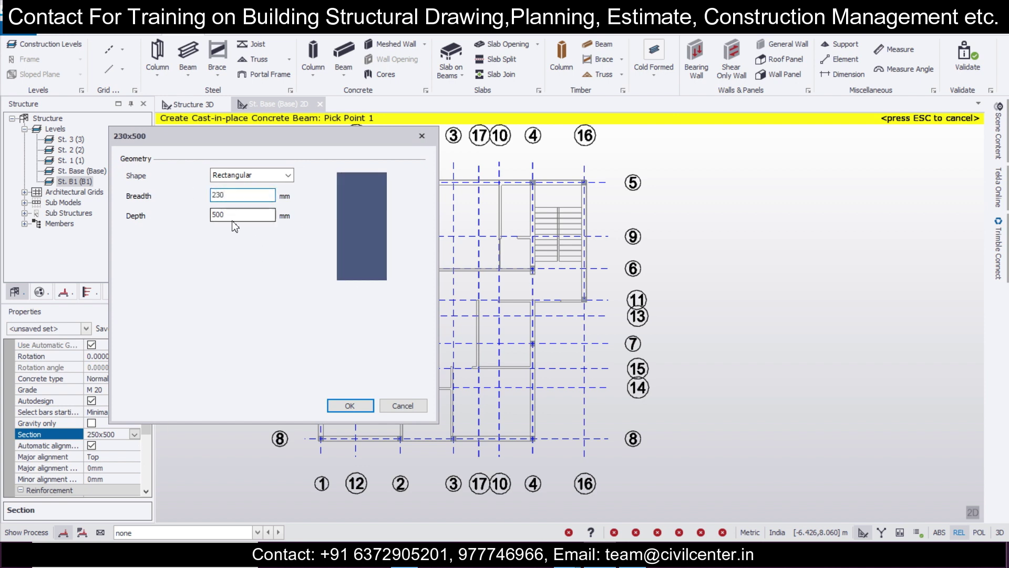
pyautogui.write('300')
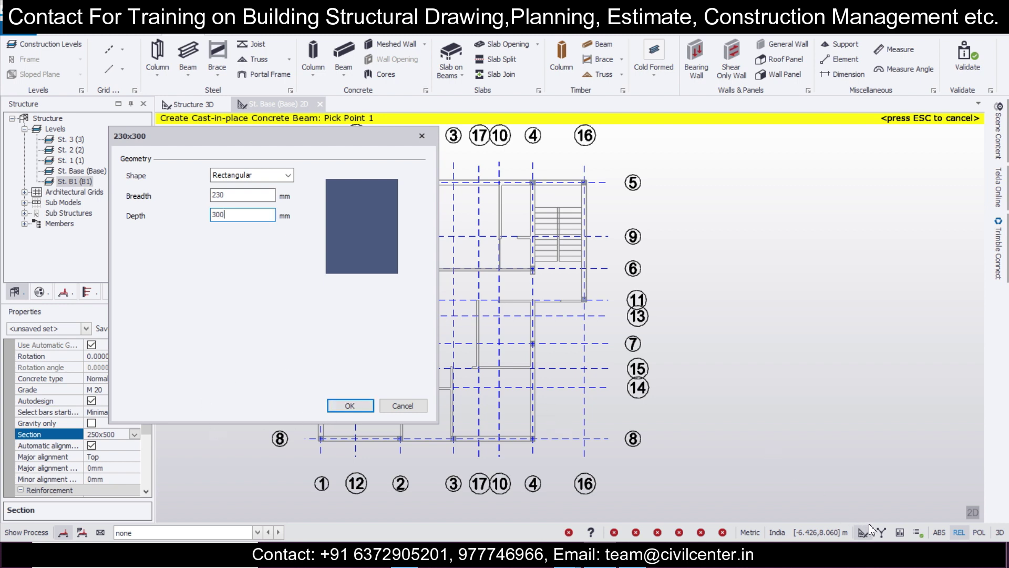
pyautogui.click(351, 406)
# Draw 230x300 beams along grid line 12 from line 7 to 6 and along grid line 13 from line 1 to 12
pyautogui.scroll(2, 357, 273)
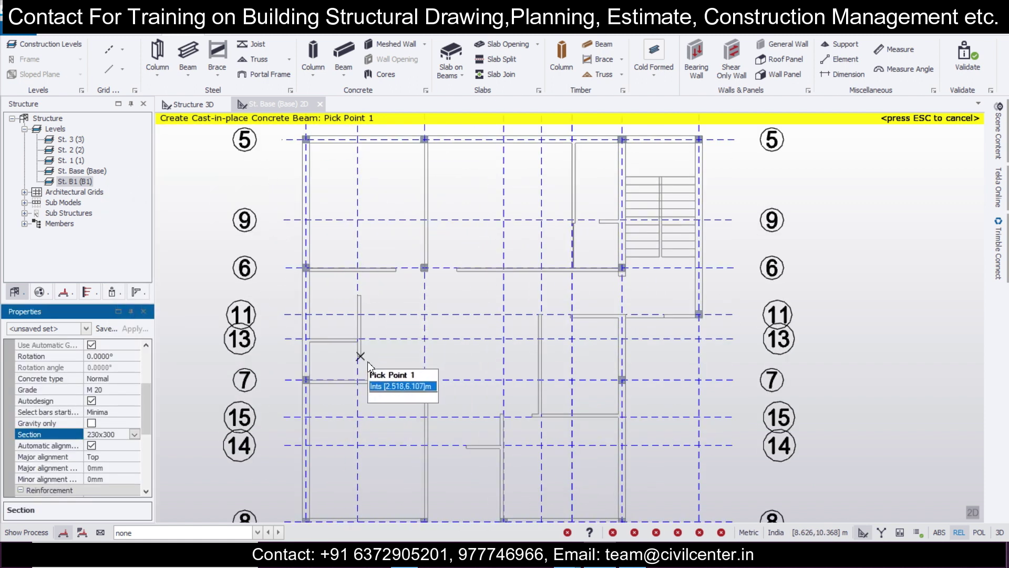
pyautogui.scroll(1, 363, 363)
pyautogui.click(356, 383)
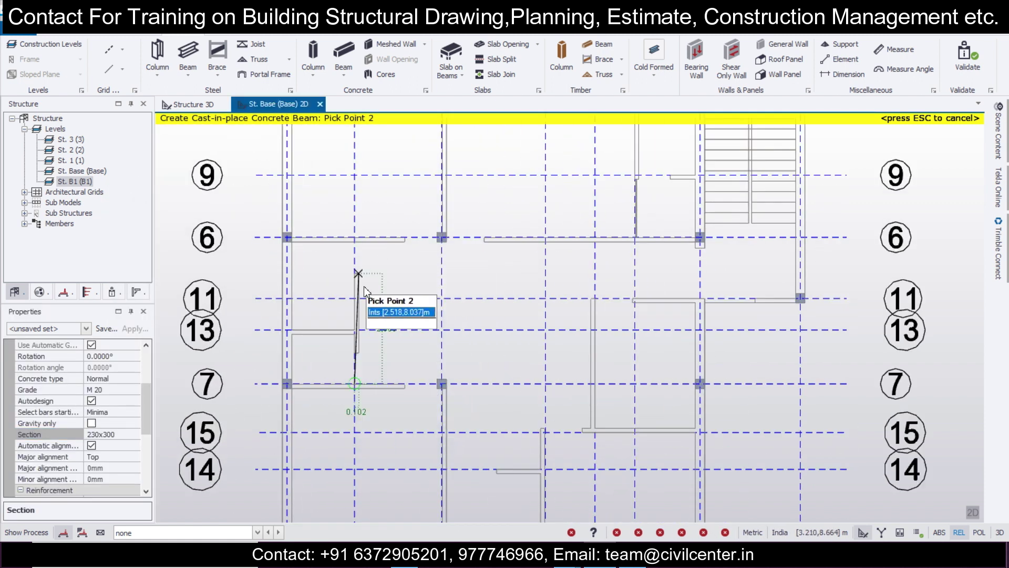
pyautogui.click(353, 238)
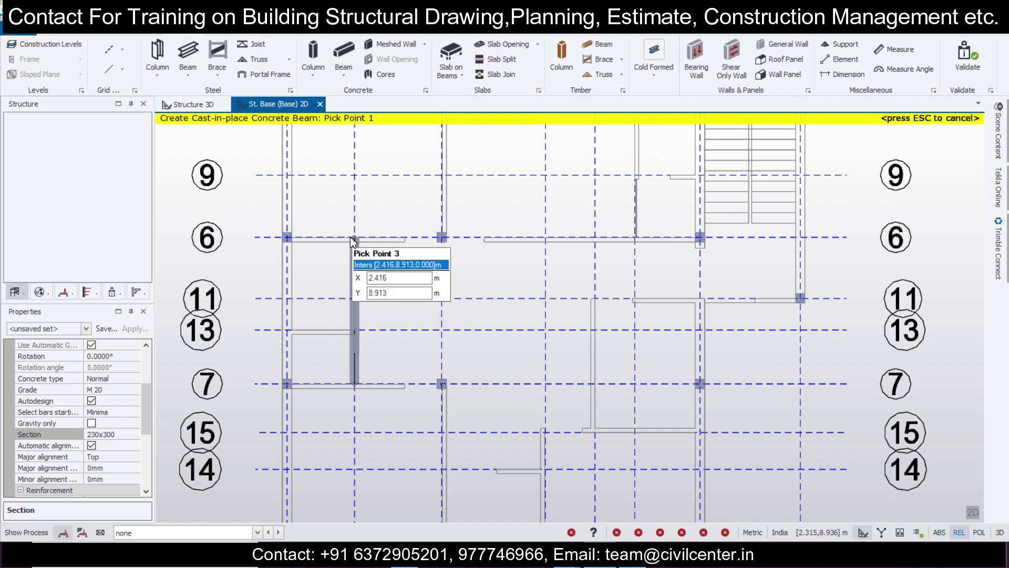
pyautogui.click(292, 332)
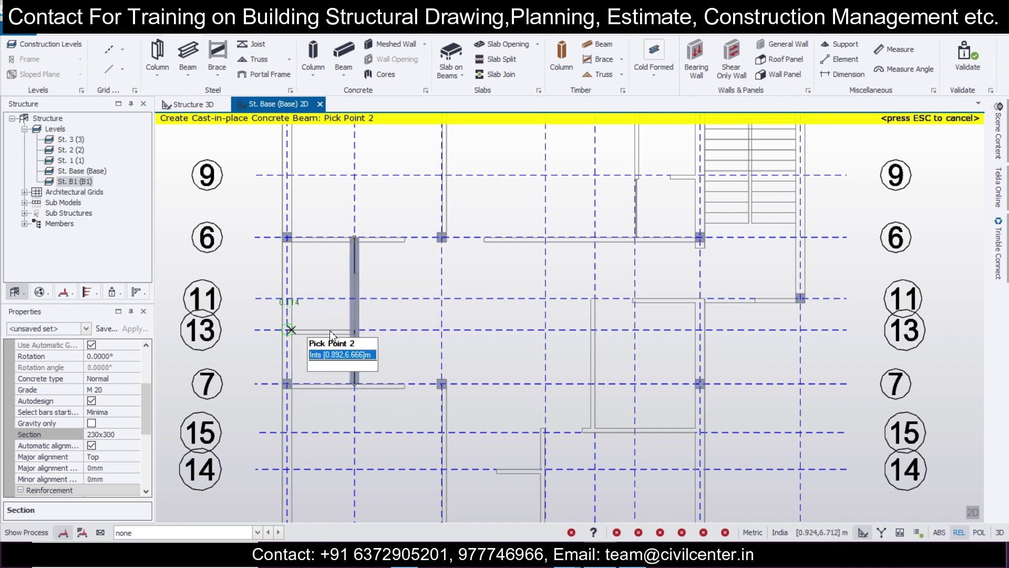
# Draw 230x300 beams along grid line 9 from line 4 to 10 and along grid line 10 from line 5 to 6
pyautogui.scroll(-3, 366, 328)
pyautogui.moveTo(457, 247); pyautogui.dragTo(439, 303, button='middle')
pyautogui.scroll(2, 533, 323)
pyautogui.click(563, 276)
pyautogui.click(513, 274)
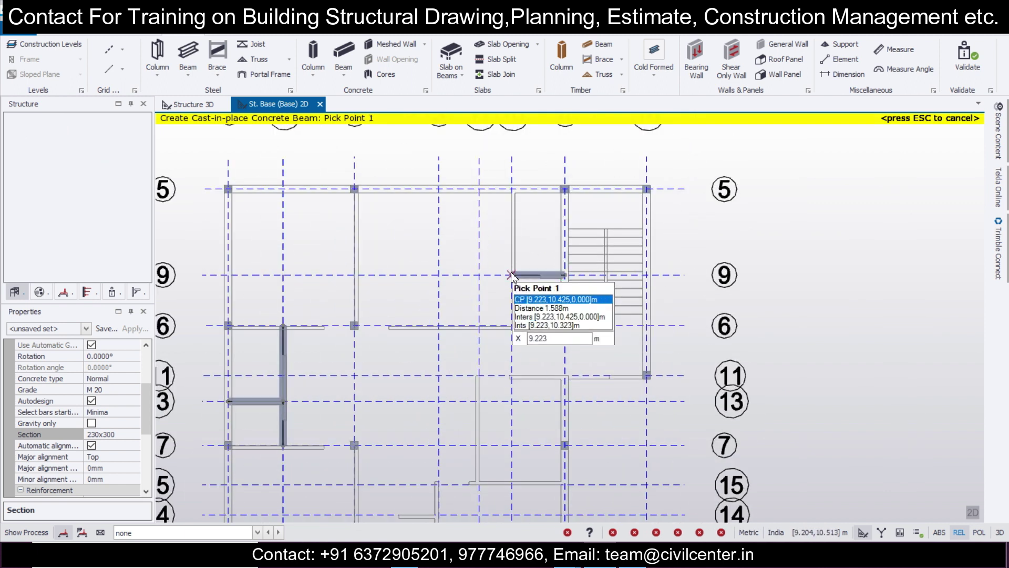
pyautogui.click(512, 189)
pyautogui.click(509, 329)
pyautogui.scroll(-1, 489, 362)
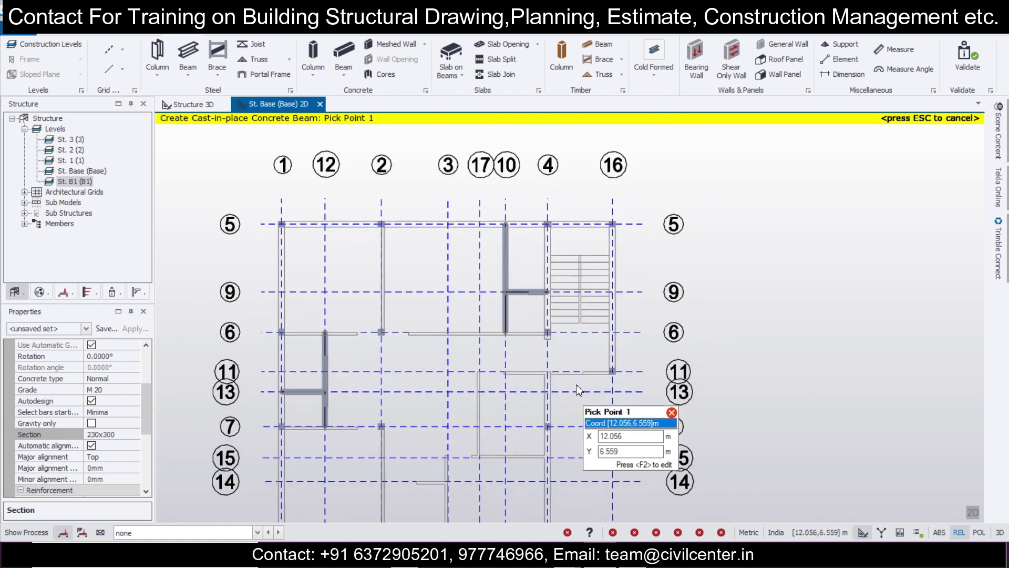
# Draw 230x300 beams along grid line 11 from line 16 through 4 to 17, and along grid line 17 from line 15 to 6
pyautogui.scroll(2, 581, 390)
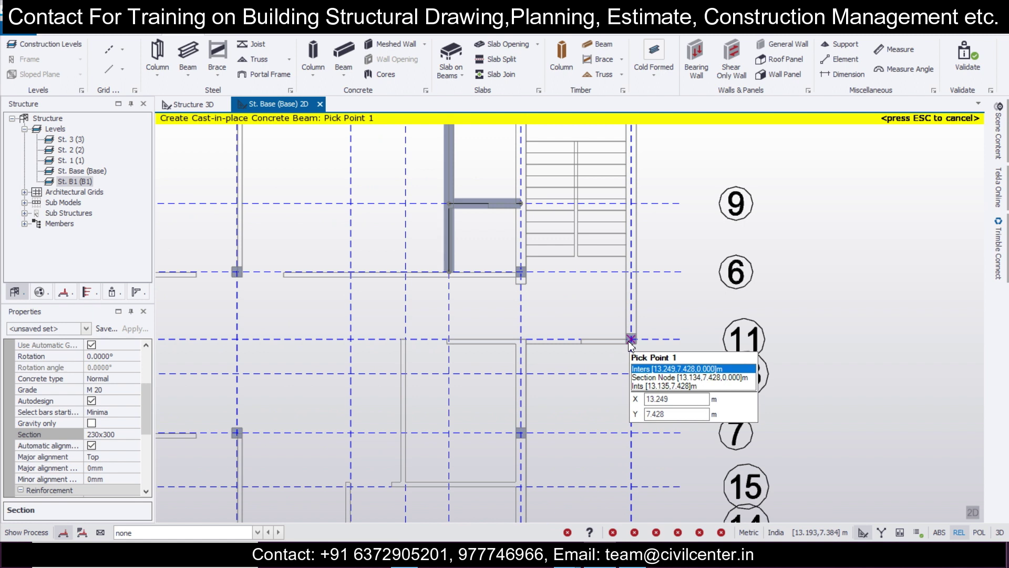
pyautogui.click(630, 340)
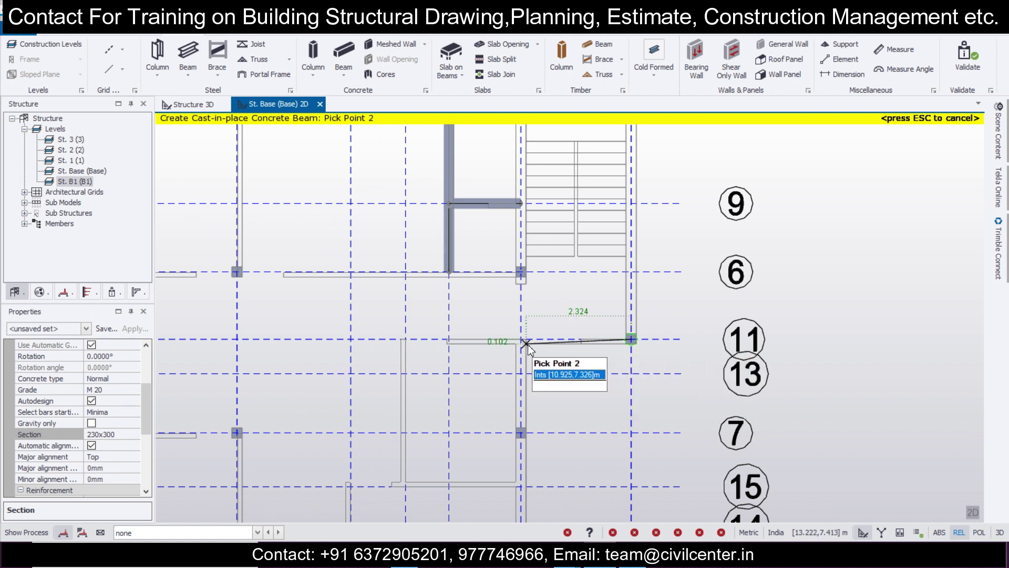
pyautogui.click(521, 340)
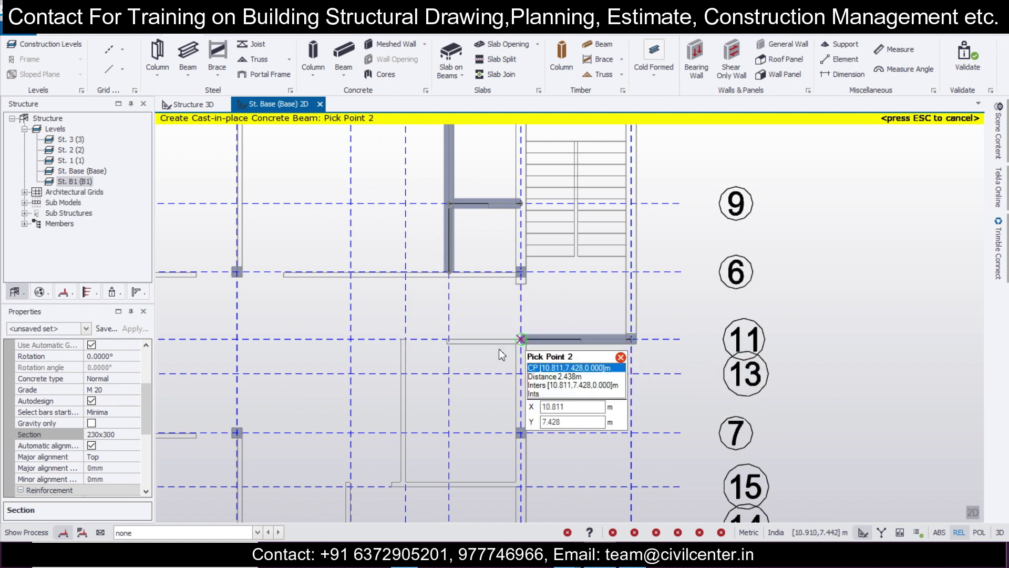
pyautogui.click(405, 340)
pyautogui.press('Escape')
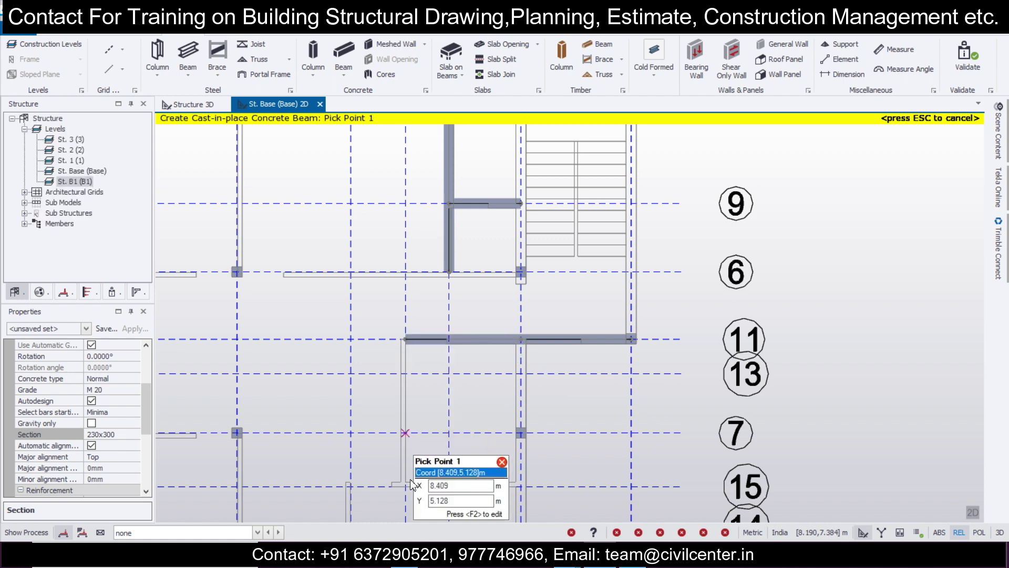
pyautogui.click(407, 487)
pyautogui.click(406, 272)
pyautogui.press('Escape')
# Draw 230x300 beams along grid line 15 from line 4 to 2 and along grid line 3 from line 8 to 15
pyautogui.scroll(-1, 438, 325)
pyautogui.moveTo(448, 394); pyautogui.dragTo(506, 305, button='middle')
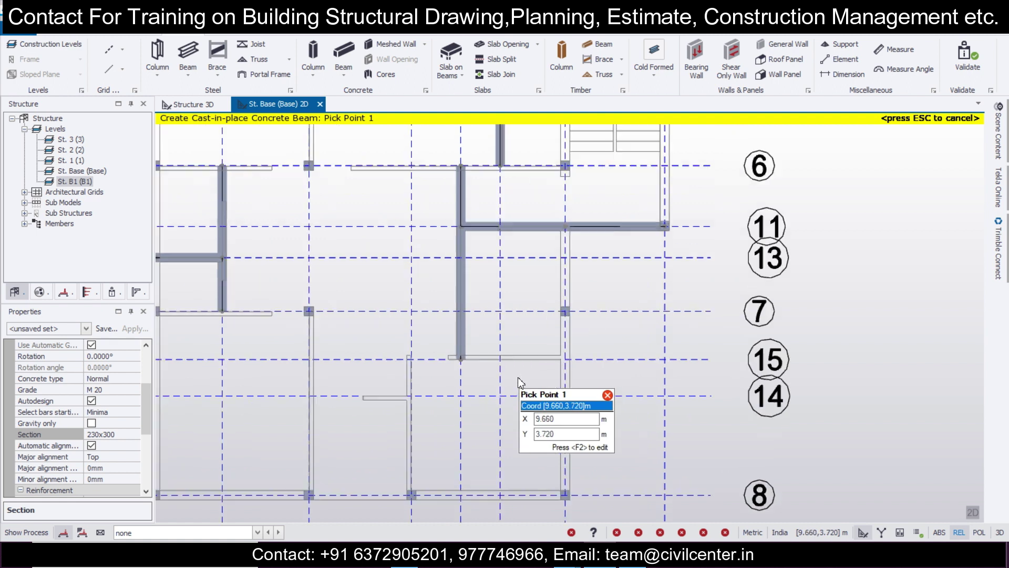
pyautogui.scroll(1, 520, 378)
pyautogui.click(570, 355)
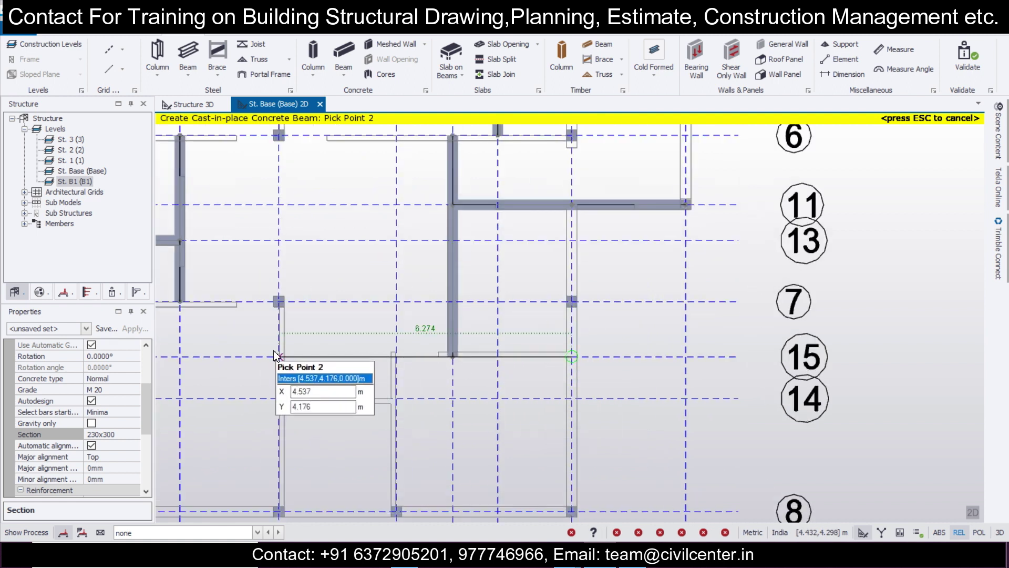
pyautogui.click(274, 351)
pyautogui.click(395, 513)
pyautogui.click(399, 356)
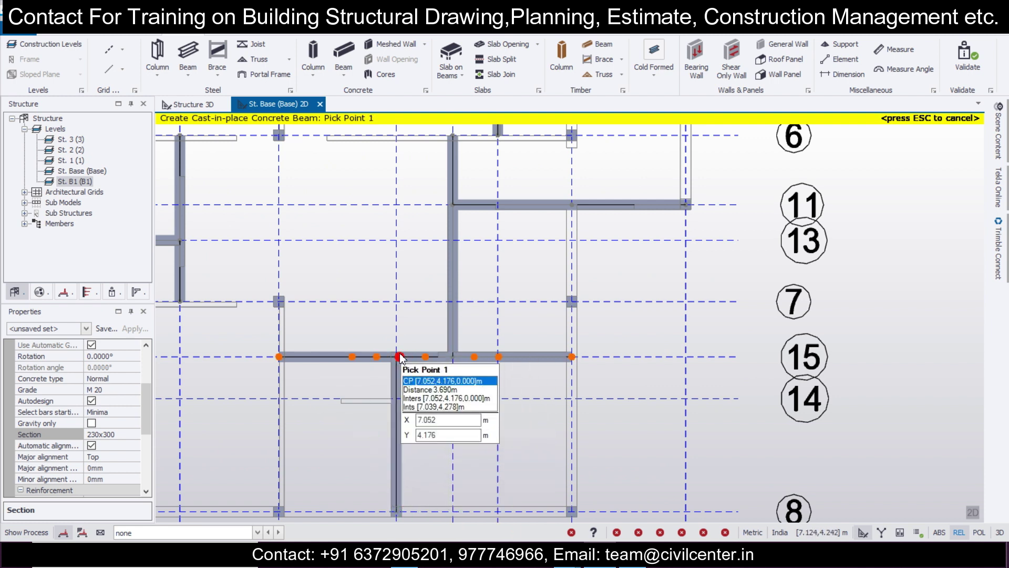
# Draw a 230x300 beam along grid line 14 from grid line 2 to the beam on grid line 3
pyautogui.scroll(-4, 438, 385)
pyautogui.scroll(3, 379, 399)
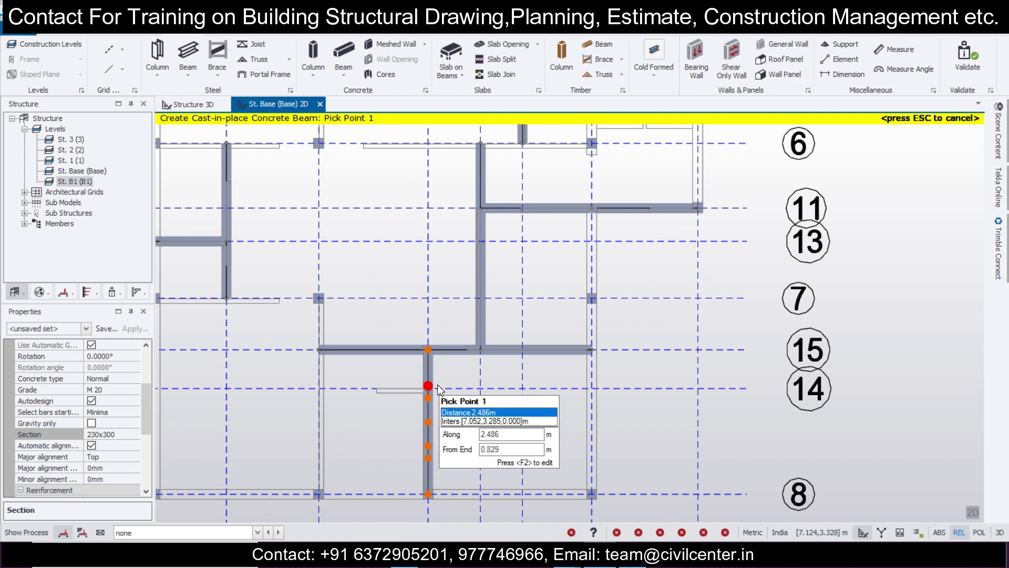
pyautogui.click(319, 389)
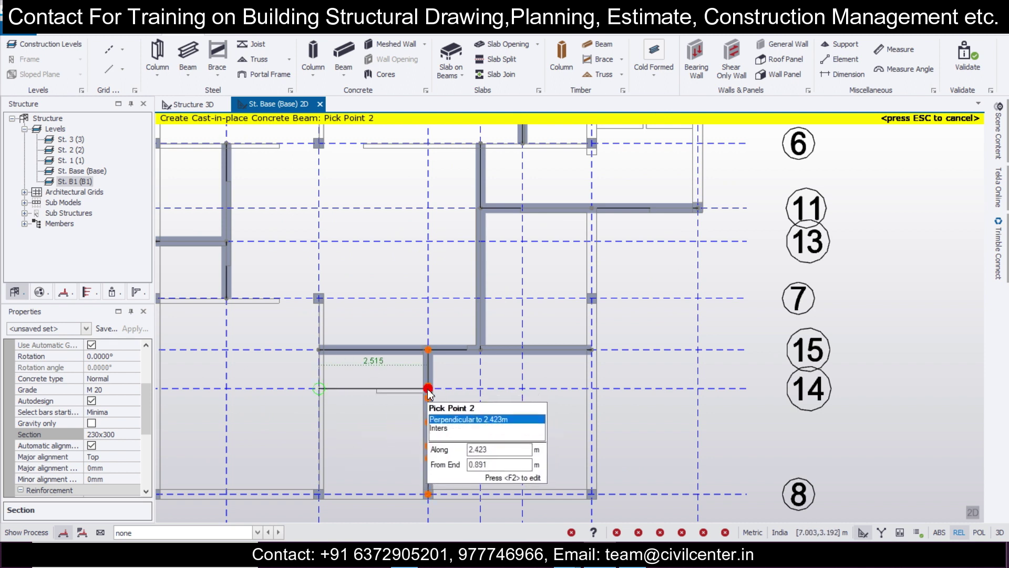
pyautogui.click(429, 388)
pyautogui.scroll(-2, 356, 386)
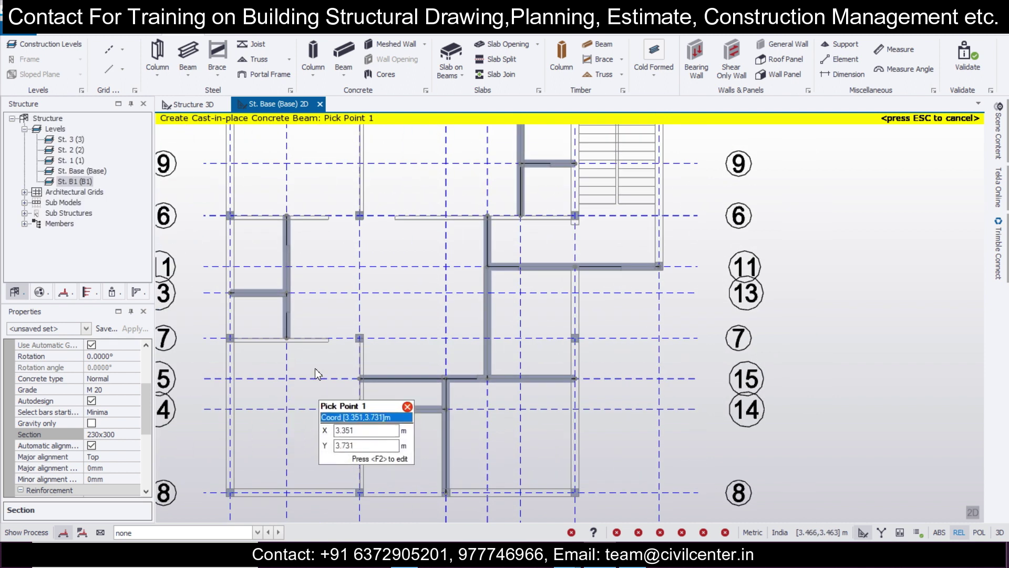
pyautogui.moveTo(324, 455); pyautogui.dragTo(387, 430, button='middle')
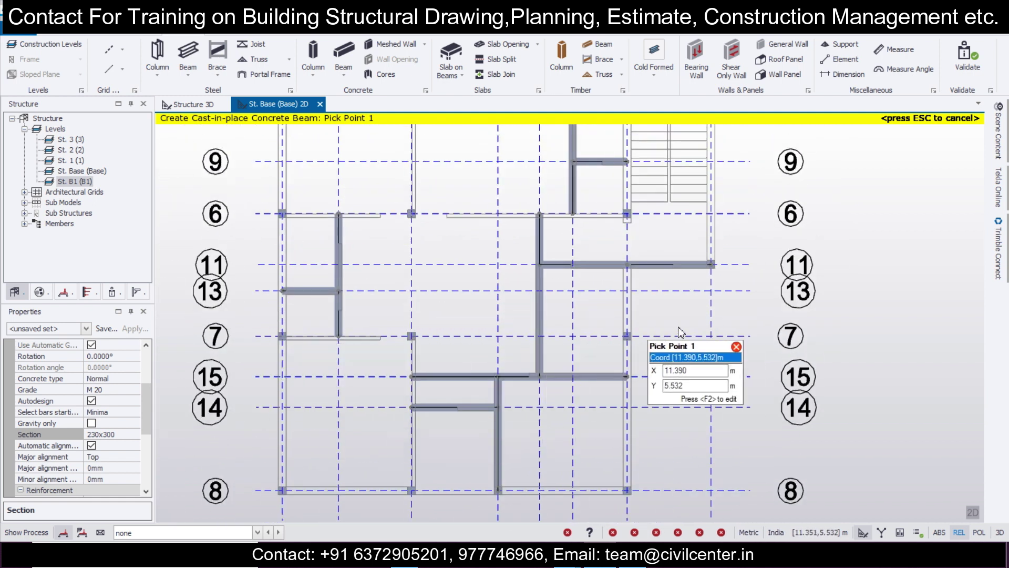
pyautogui.moveTo(678, 326); pyautogui.dragTo(617, 423, button='middle')
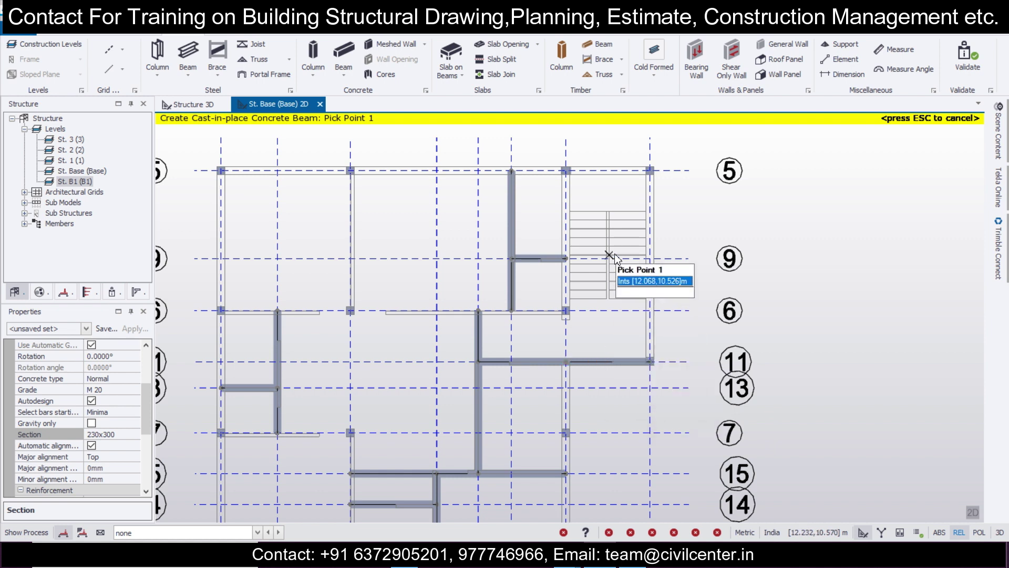
pyautogui.scroll(-2, 307, 307)
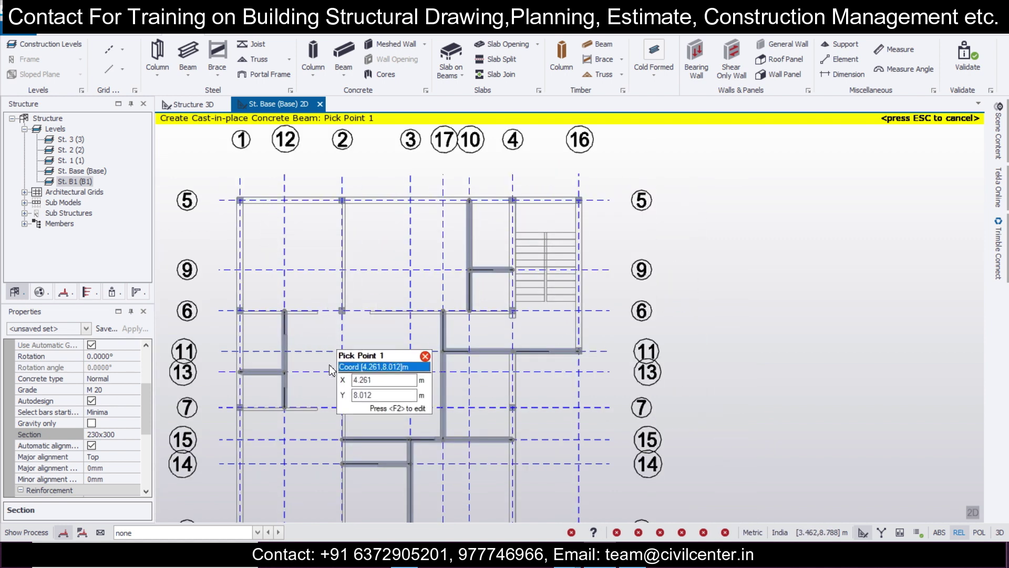
# Finish beam placement and set the fixity of both ends to Pin for the grid line 9 beam between lines 10 and 4
pyautogui.moveTo(324, 371); pyautogui.dragTo(425, 253, button='middle')
pyautogui.press('Escape')
pyautogui.moveTo(526, 215); pyautogui.dragTo(490, 325, button='middle')
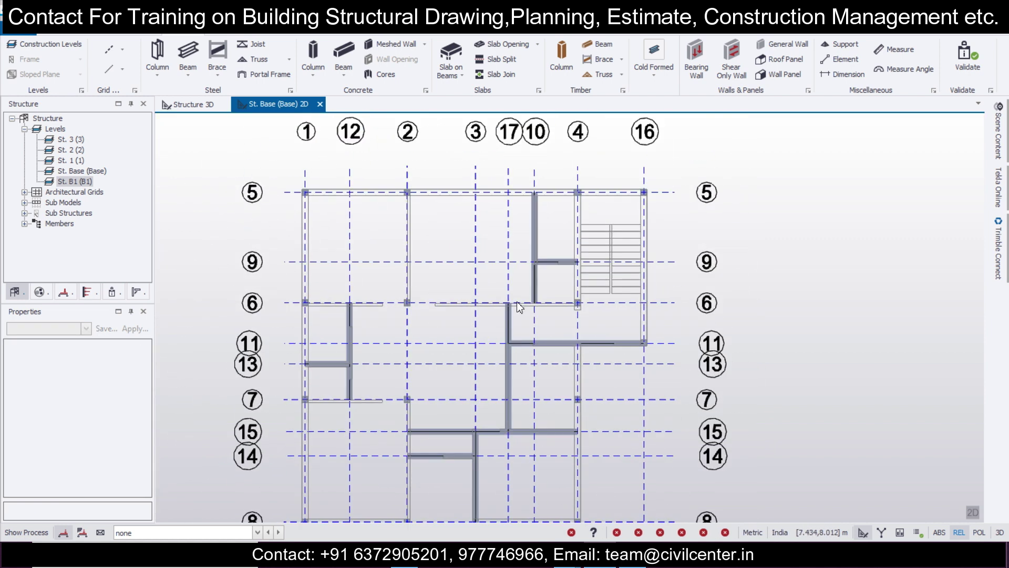
pyautogui.scroll(7, 572, 253)
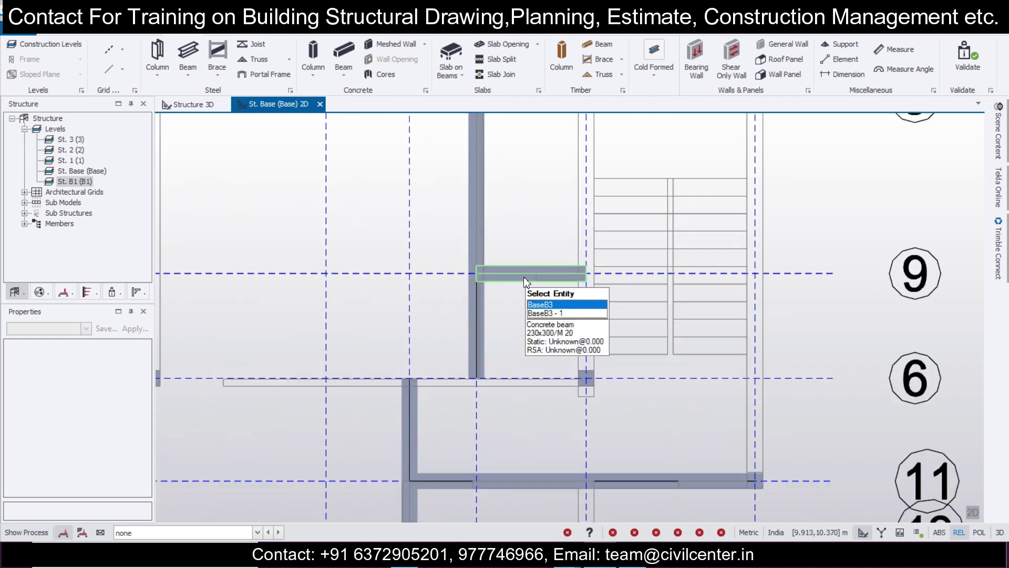
pyautogui.click(526, 281)
pyautogui.doubleClick(525, 282)
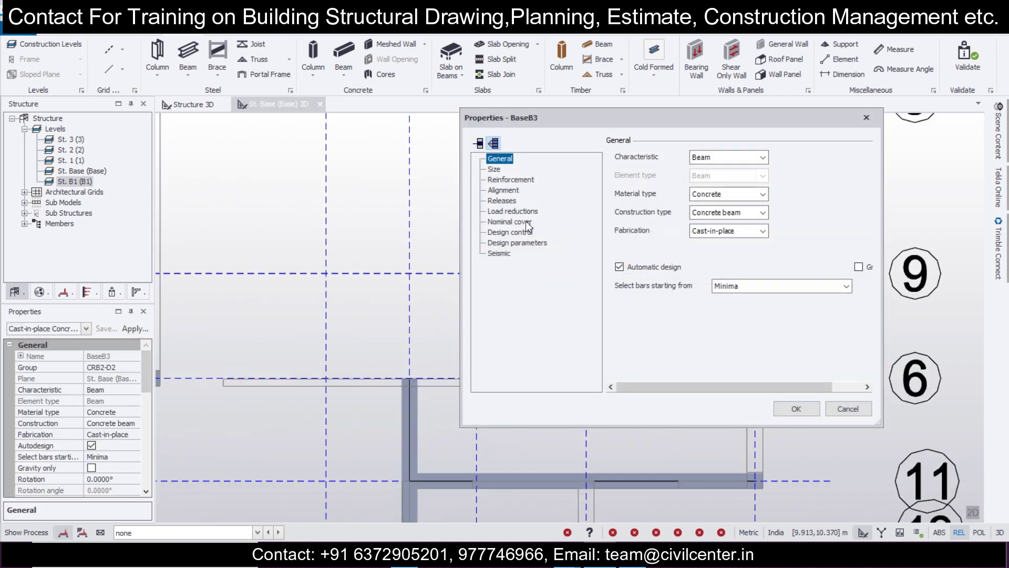
pyautogui.click(498, 201)
pyautogui.moveTo(612, 118); pyautogui.dragTo(802, 126)
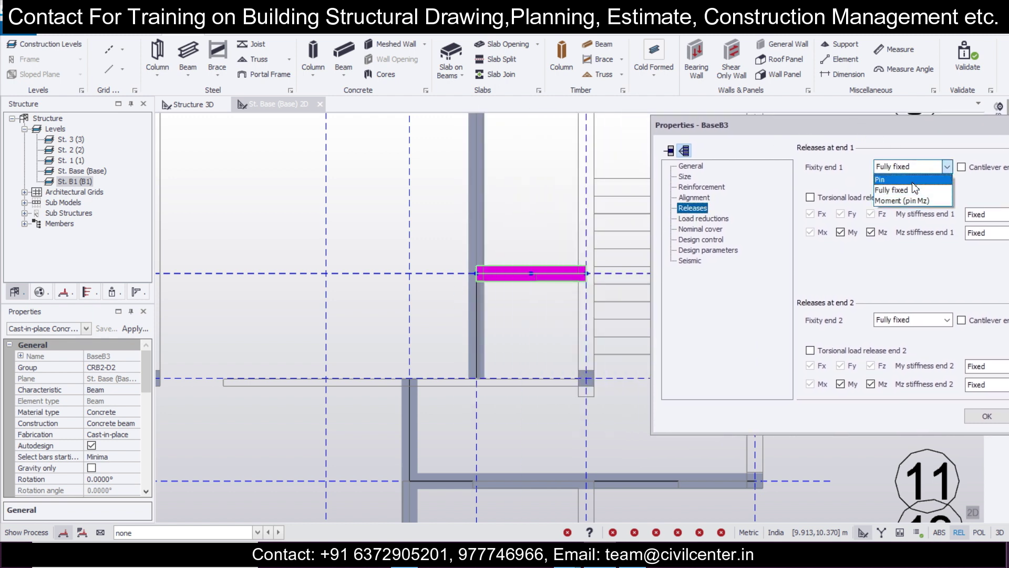
pyautogui.click(915, 179)
pyautogui.click(937, 323)
pyautogui.click(933, 339)
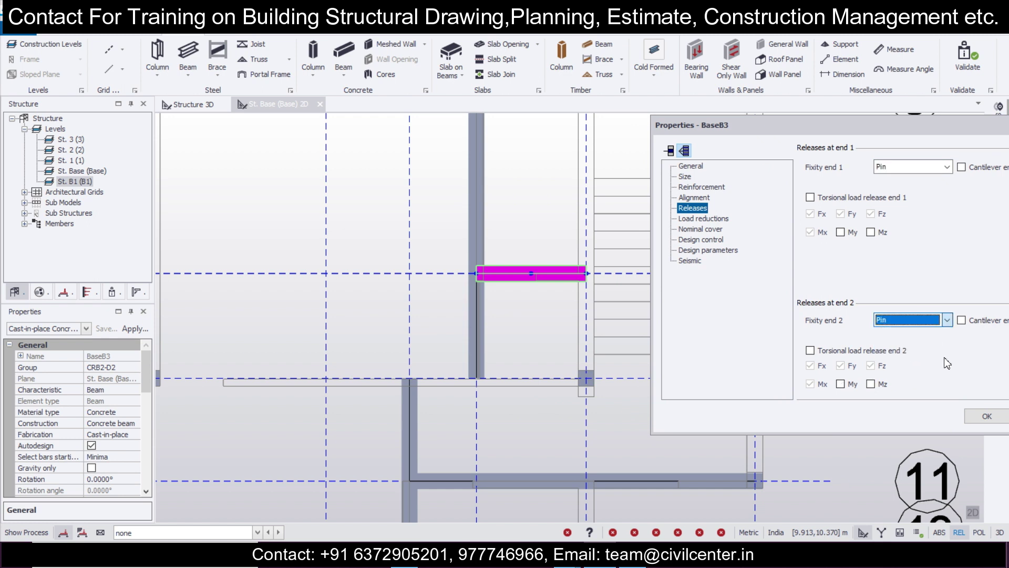
pyautogui.click(984, 416)
# Set the fixity at both ends to Pin for the beam on grid line 10 between lines 5 and 6
pyautogui.scroll(-2, 493, 236)
pyautogui.moveTo(494, 237); pyautogui.dragTo(484, 279, button='middle')
pyautogui.click(485, 279)
pyautogui.doubleClick(484, 278)
pyautogui.click(700, 208)
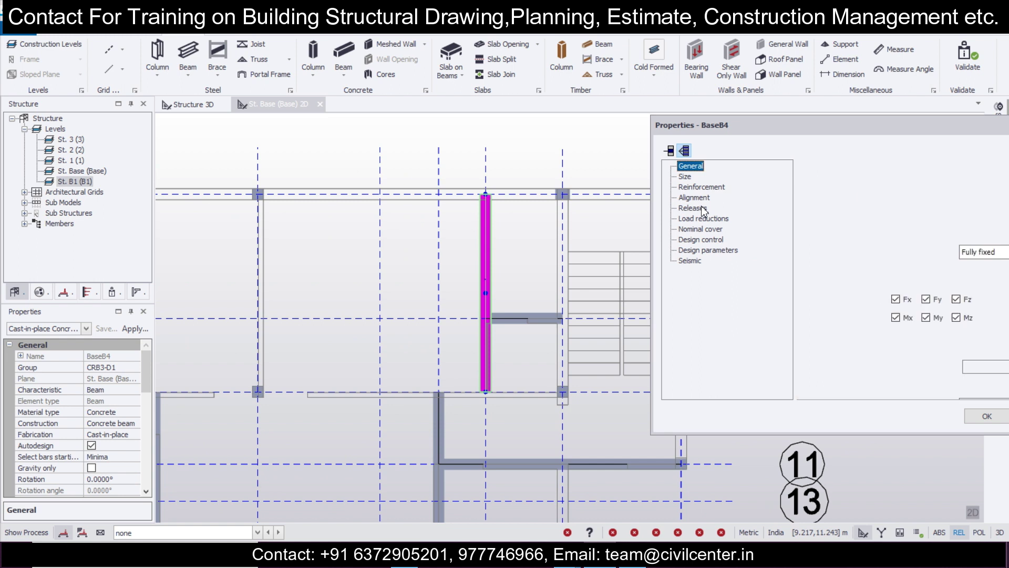
pyautogui.click(885, 170)
pyautogui.click(886, 181)
pyautogui.click(912, 320)
pyautogui.click(902, 328)
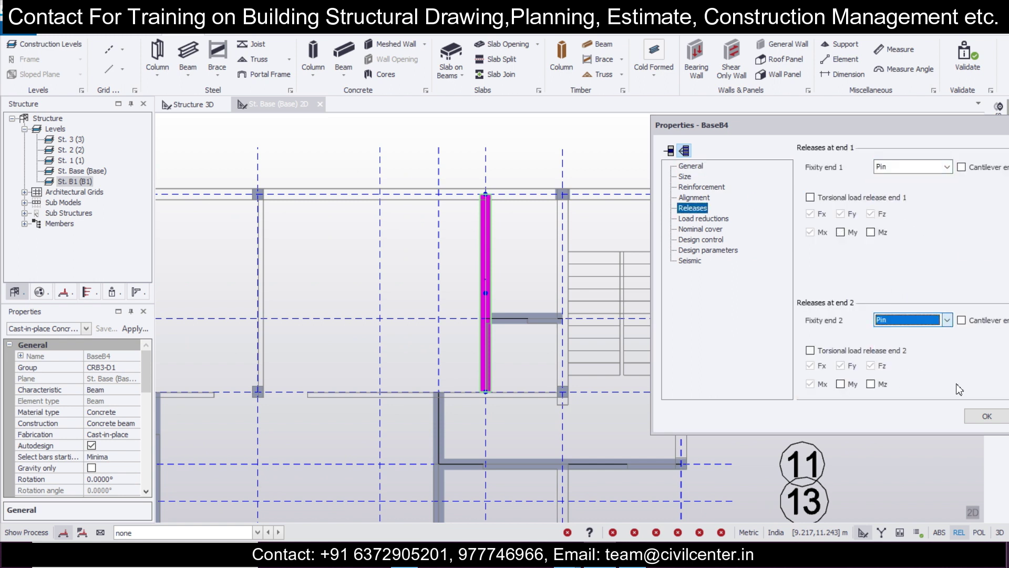
pyautogui.click(987, 416)
# Set the end 2 fixity to Pin for the beam on grid line 13 between lines 1 and 12
pyautogui.scroll(-3, 397, 270)
pyautogui.scroll(3, 313, 296)
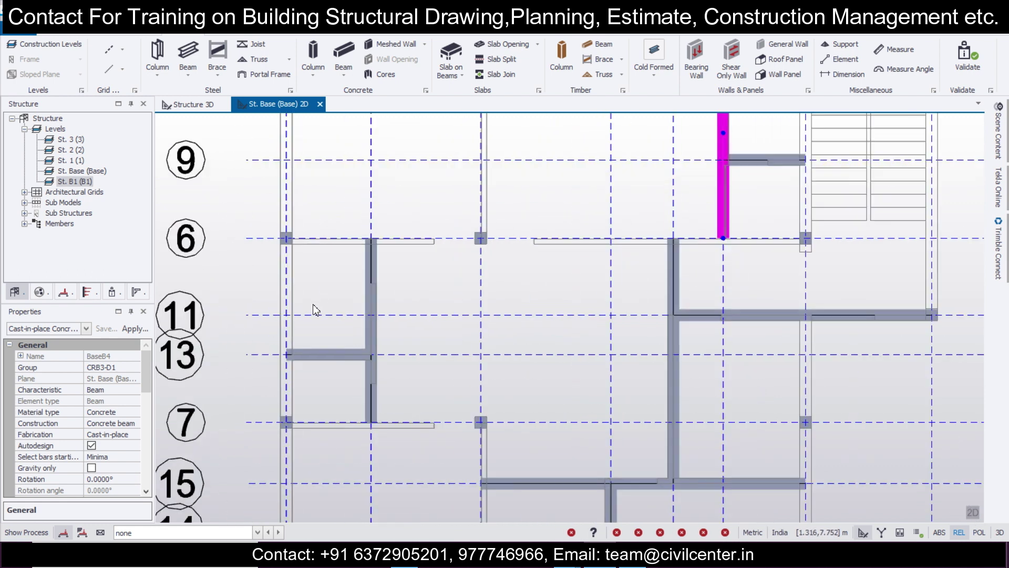
pyautogui.doubleClick(323, 332)
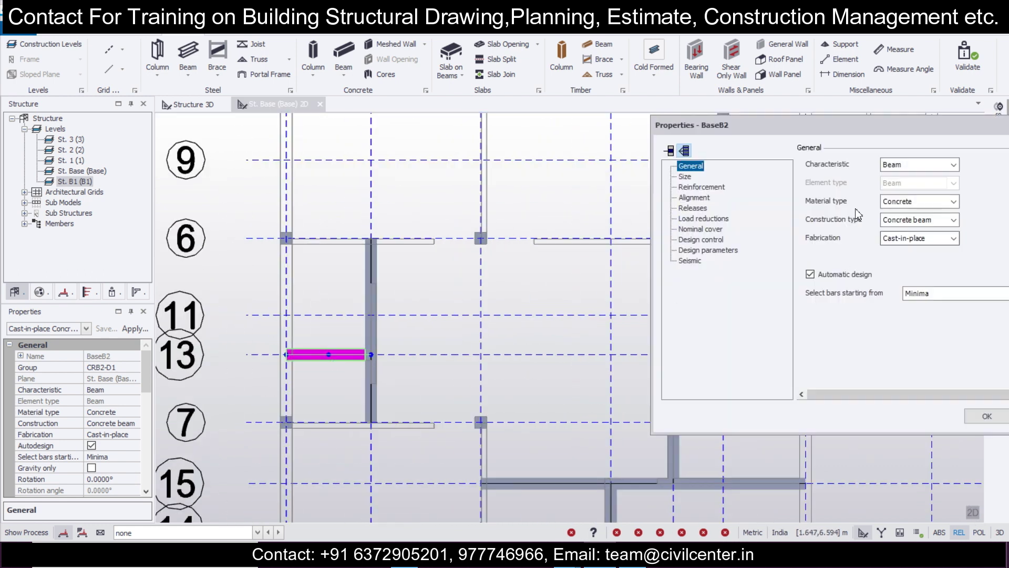
pyautogui.click(704, 209)
pyautogui.click(910, 167)
pyautogui.click(902, 176)
pyautogui.click(908, 333)
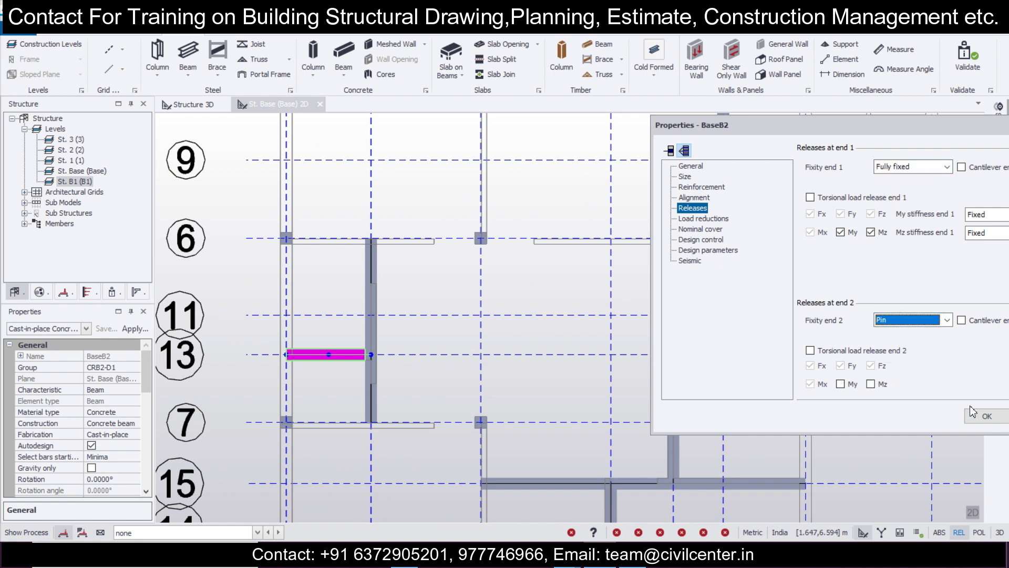
pyautogui.click(987, 416)
# Release both ends of the grid line 12 beam between lines 6 and 7 by setting their fixity to Pin
pyautogui.doubleClick(374, 312)
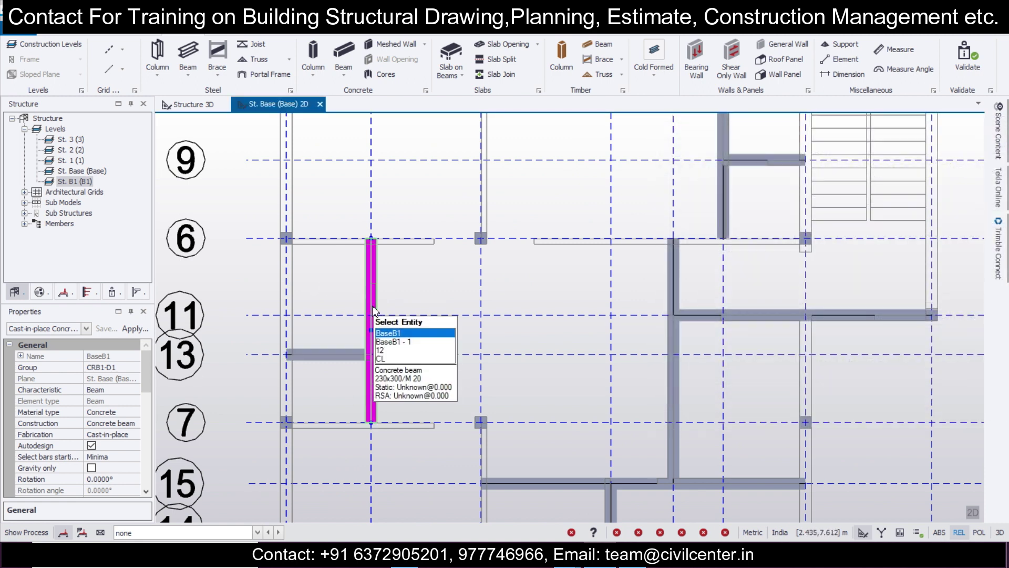
pyautogui.click(693, 209)
pyautogui.click(934, 167)
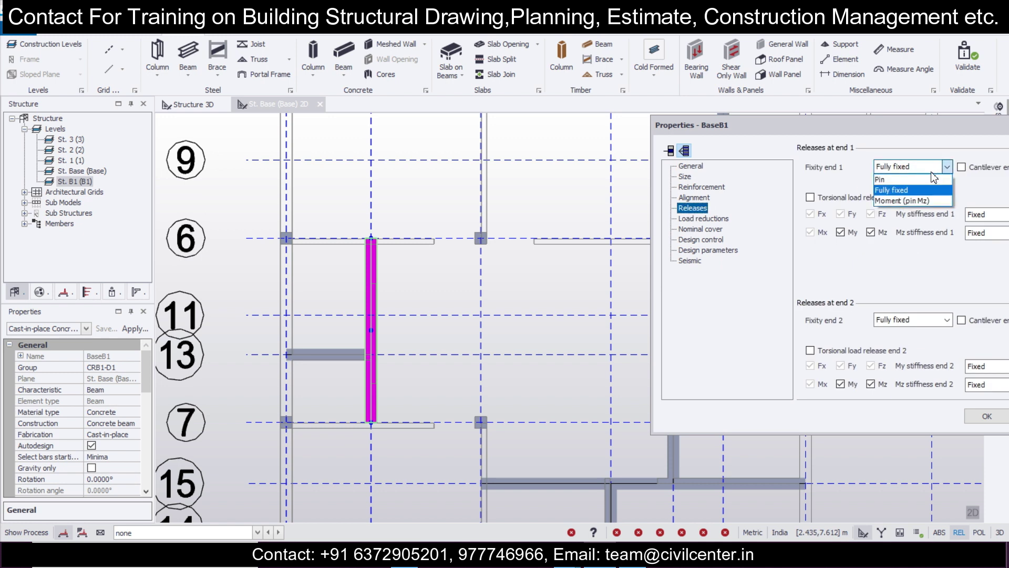
pyautogui.click(917, 179)
pyautogui.click(925, 321)
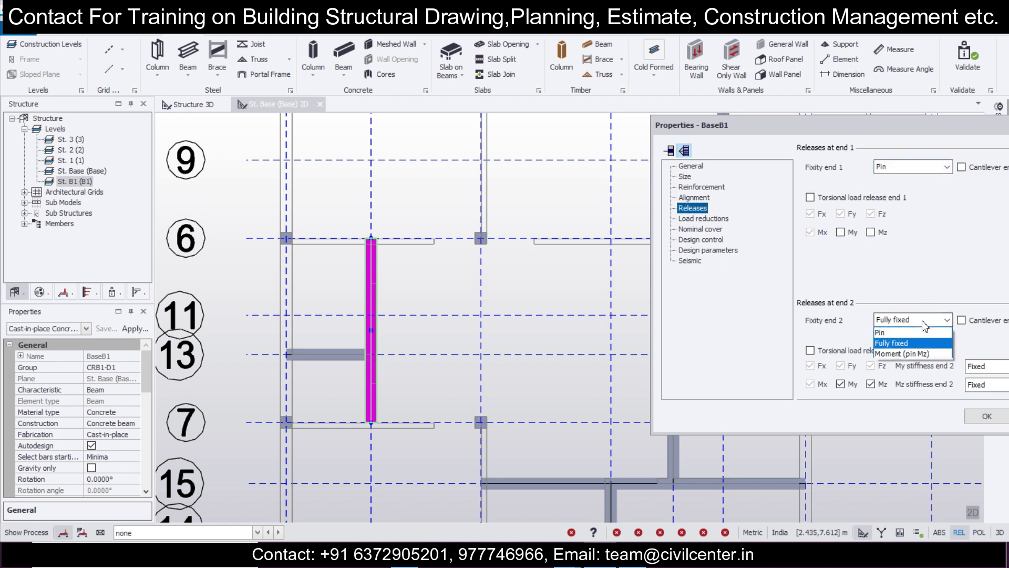
pyautogui.click(923, 335)
pyautogui.click(977, 414)
# Set the fixity at both ends to Pin for the beam on grid line 17 between lines 6 and 15
pyautogui.scroll(-3, 723, 300)
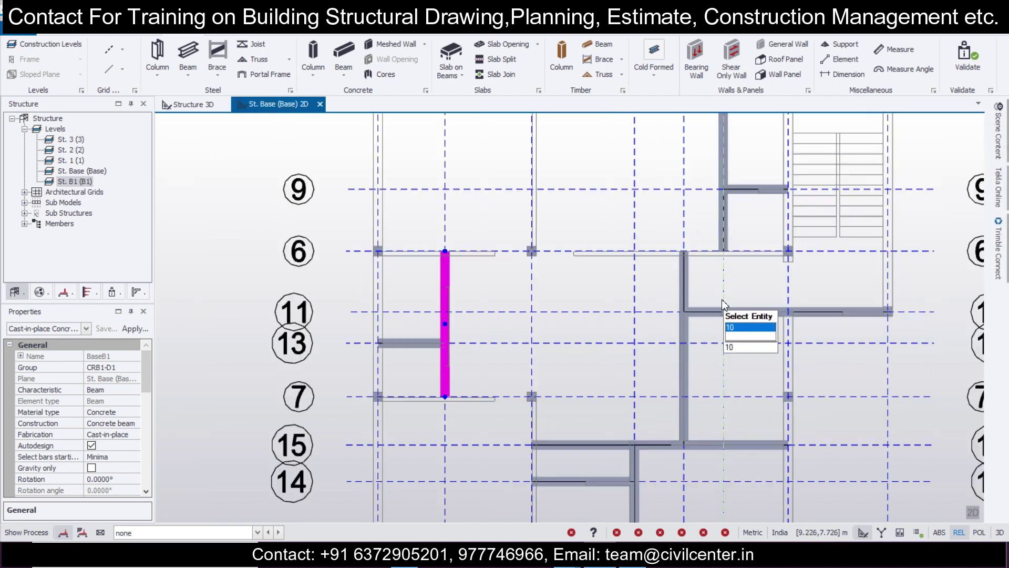
pyautogui.moveTo(768, 270); pyautogui.dragTo(472, 183, button='middle')
pyautogui.scroll(2, 397, 230)
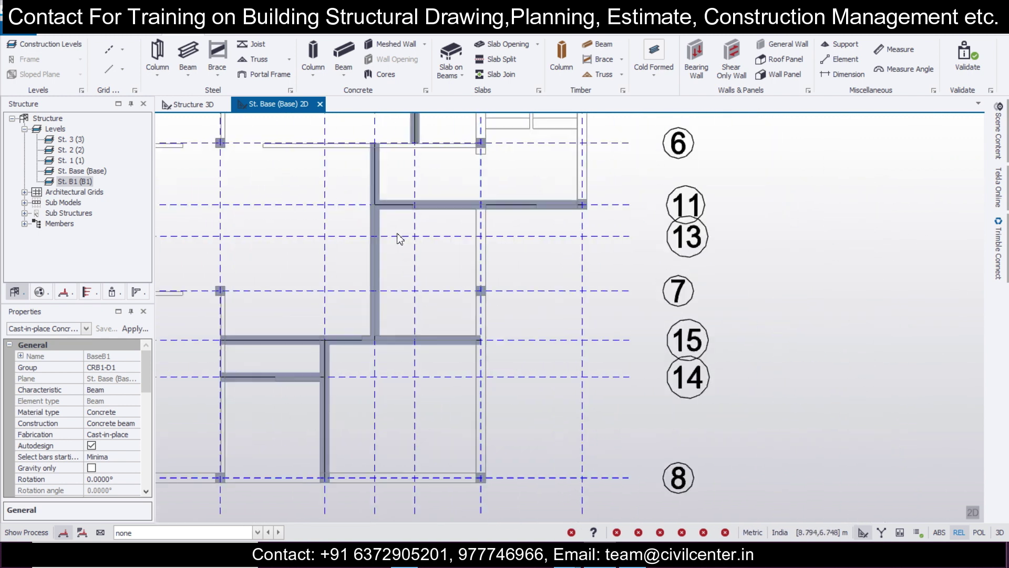
pyautogui.doubleClick(378, 243)
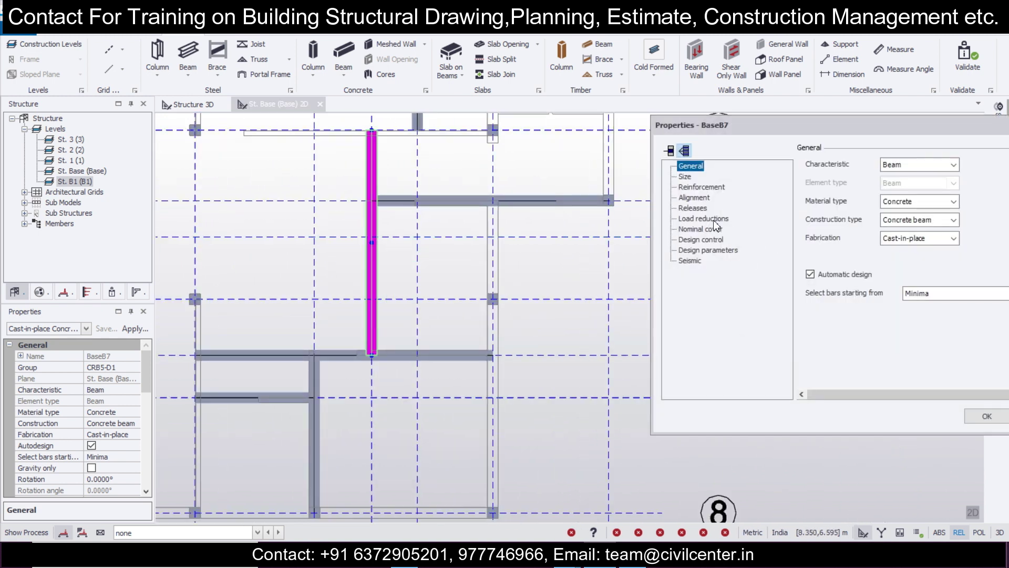
pyautogui.click(692, 208)
pyautogui.click(906, 167)
pyautogui.click(906, 190)
pyautogui.click(909, 332)
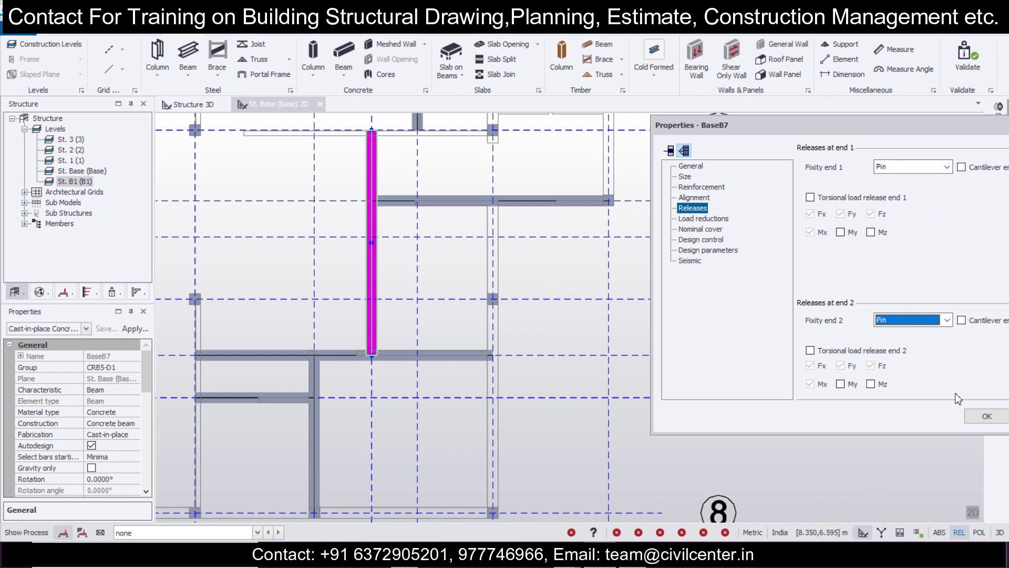
pyautogui.click(983, 416)
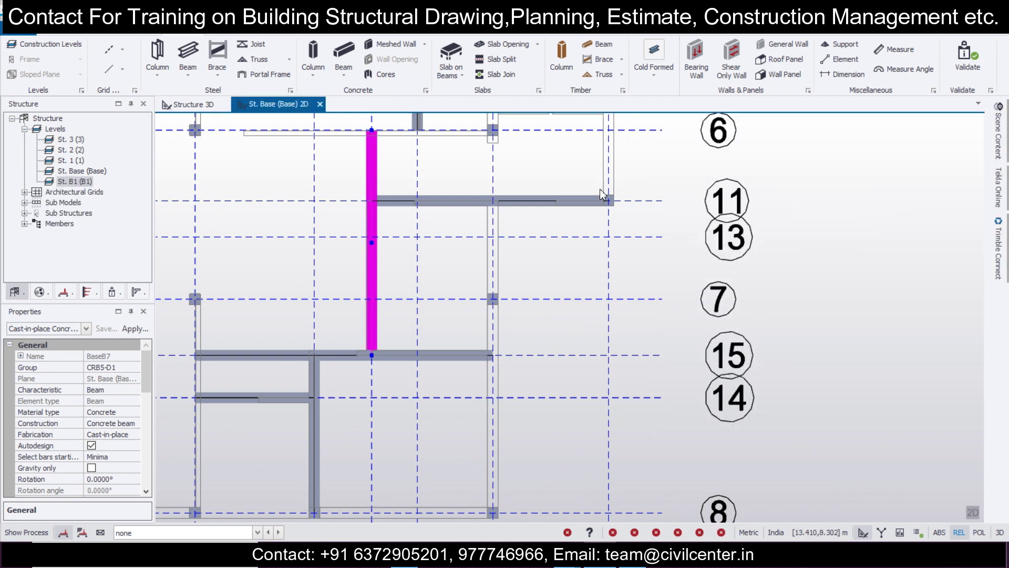
# Set the end 1 fixity to Pin for the beam on grid line 11 between lines 4 and 16
pyautogui.click(572, 207)
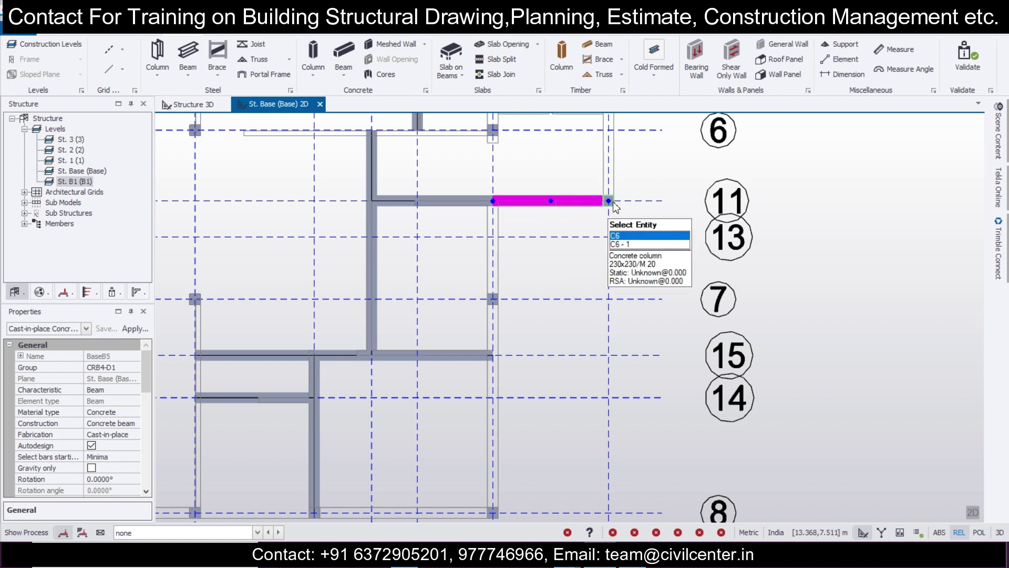
pyautogui.doubleClick(552, 207)
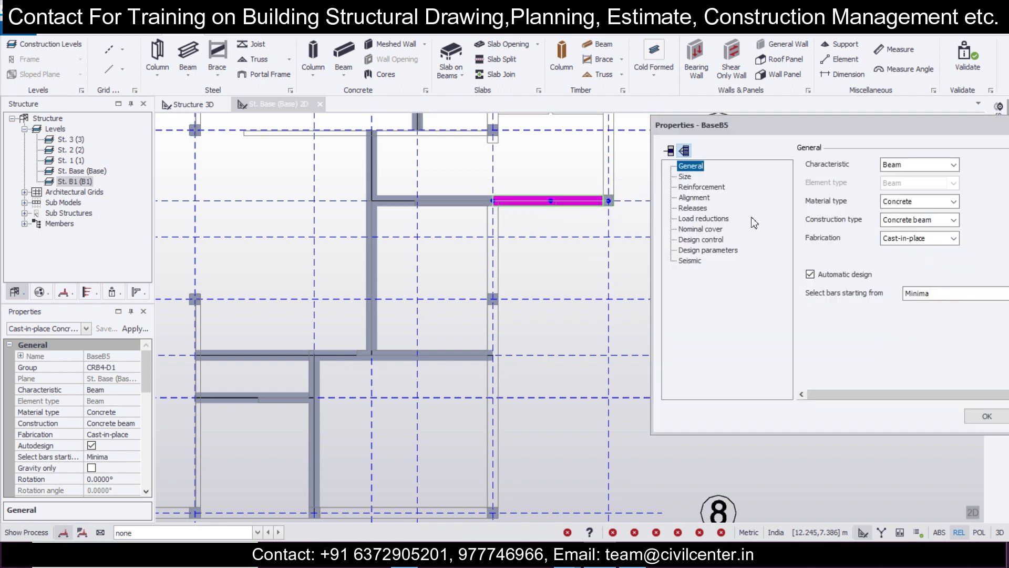
pyautogui.click(693, 208)
pyautogui.click(920, 167)
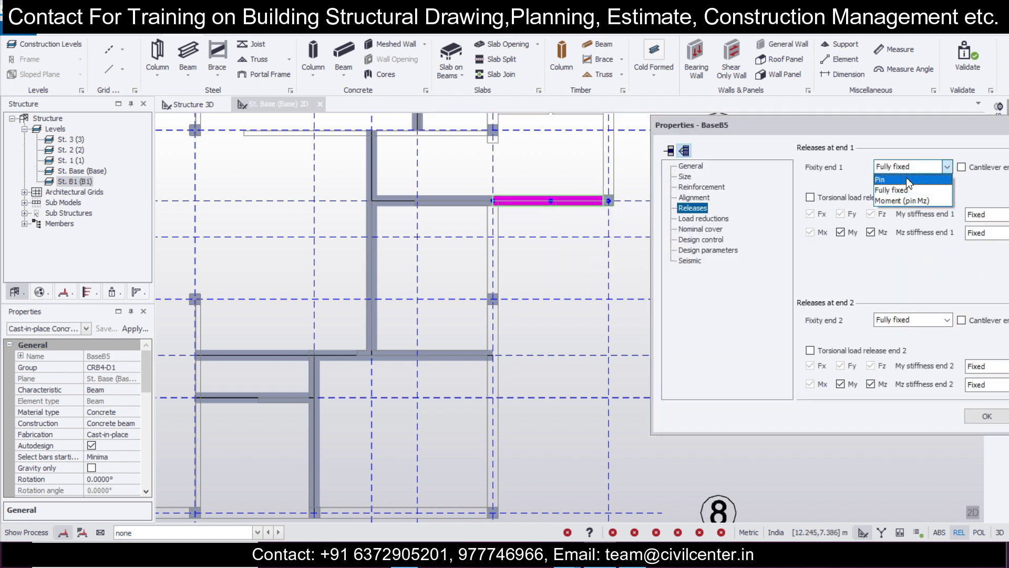
pyautogui.click(902, 179)
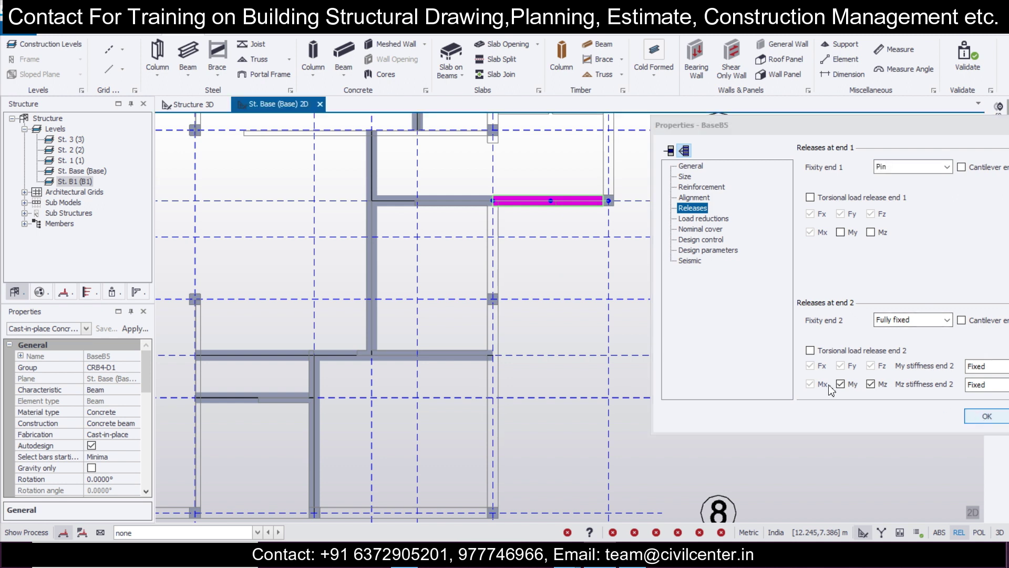
pyautogui.click(977, 416)
# Set the fixity at both ends to Pin for the beam on grid line 11 between lines 17 and 4
pyautogui.click(448, 206)
pyautogui.doubleClick(448, 206)
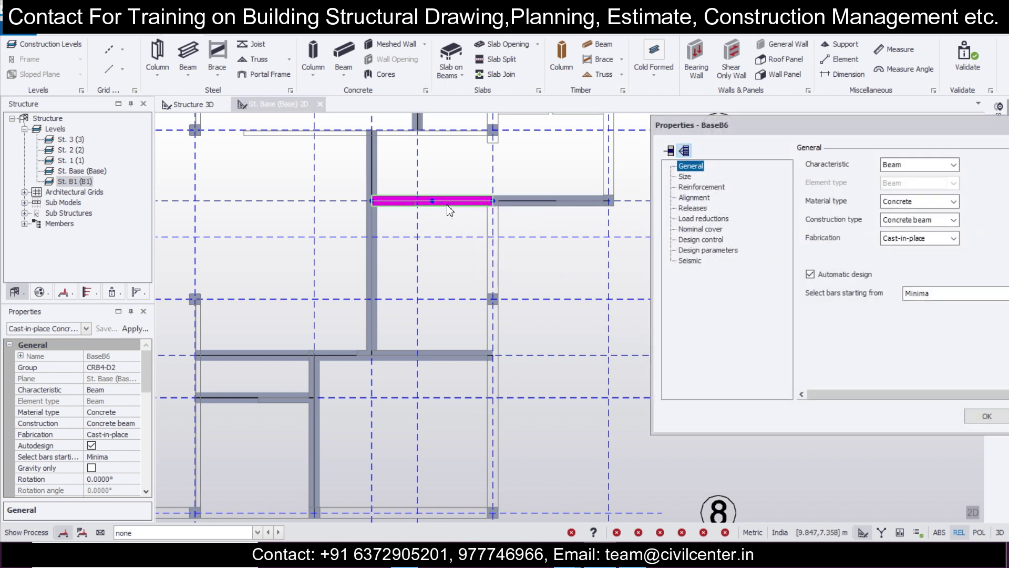
pyautogui.click(704, 208)
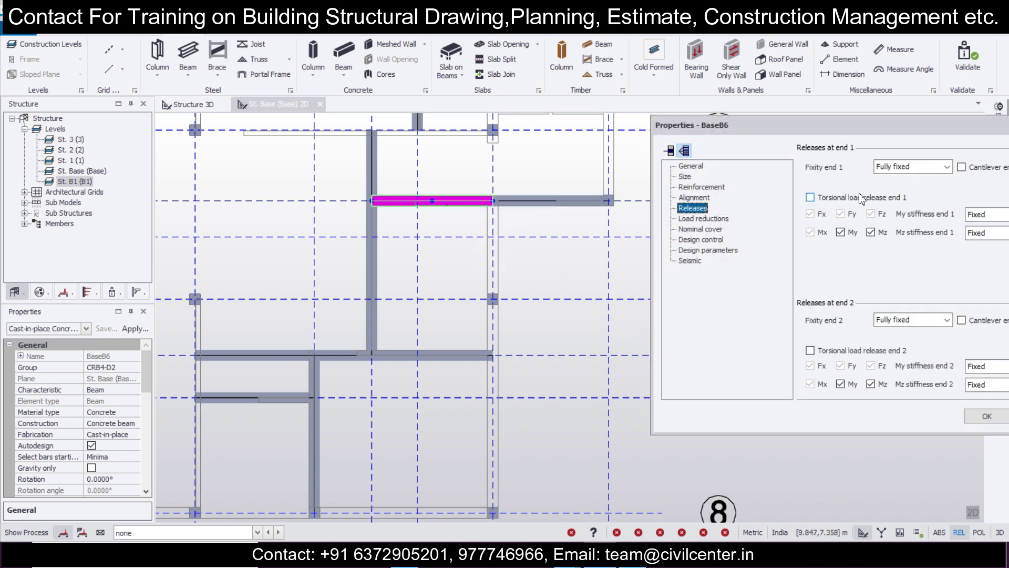
pyautogui.click(888, 179)
pyautogui.click(894, 333)
pyautogui.click(987, 416)
# Check the end releases of the beam on grid line 17 between lines 6 and 15 without changing them
pyautogui.scroll(-2, 743, 230)
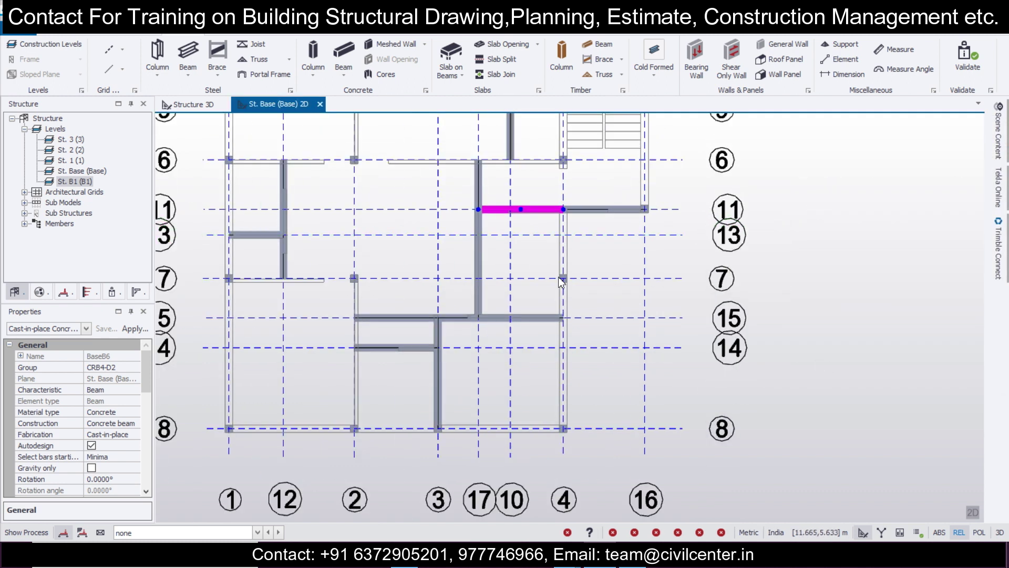
pyautogui.doubleClick(478, 291)
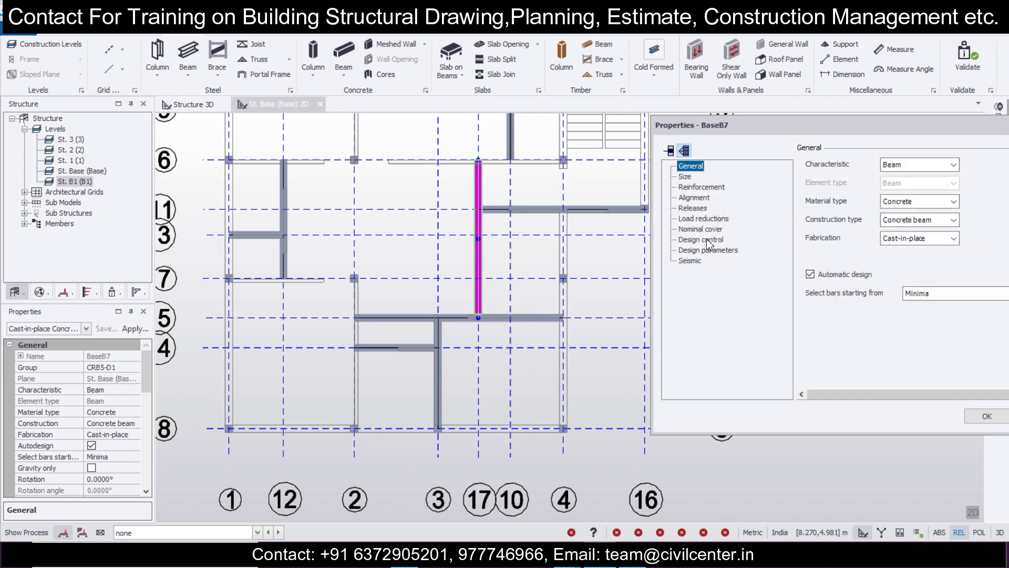
pyautogui.click(694, 208)
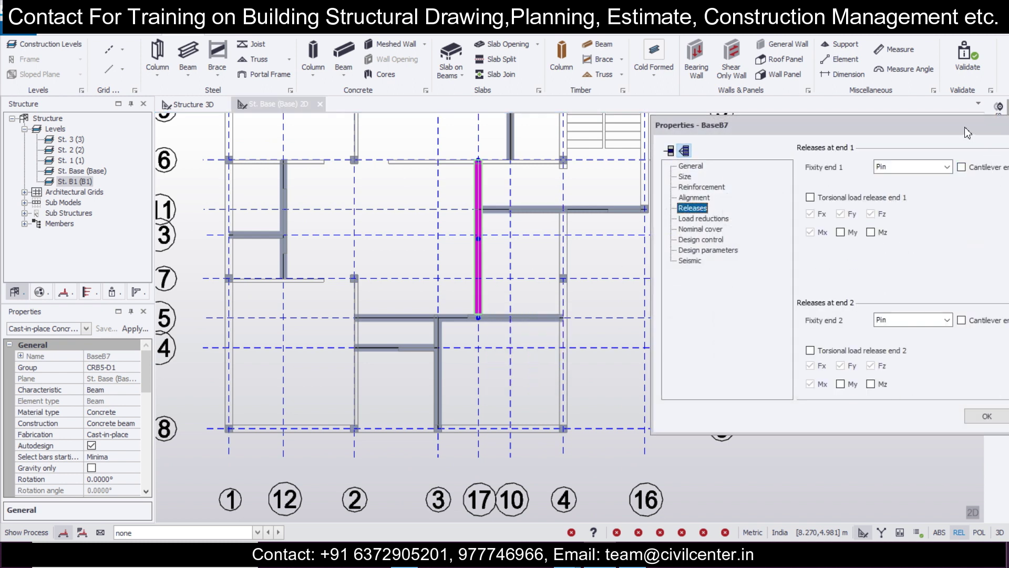
pyautogui.moveTo(968, 132); pyautogui.dragTo(623, 139)
pyautogui.click(713, 131)
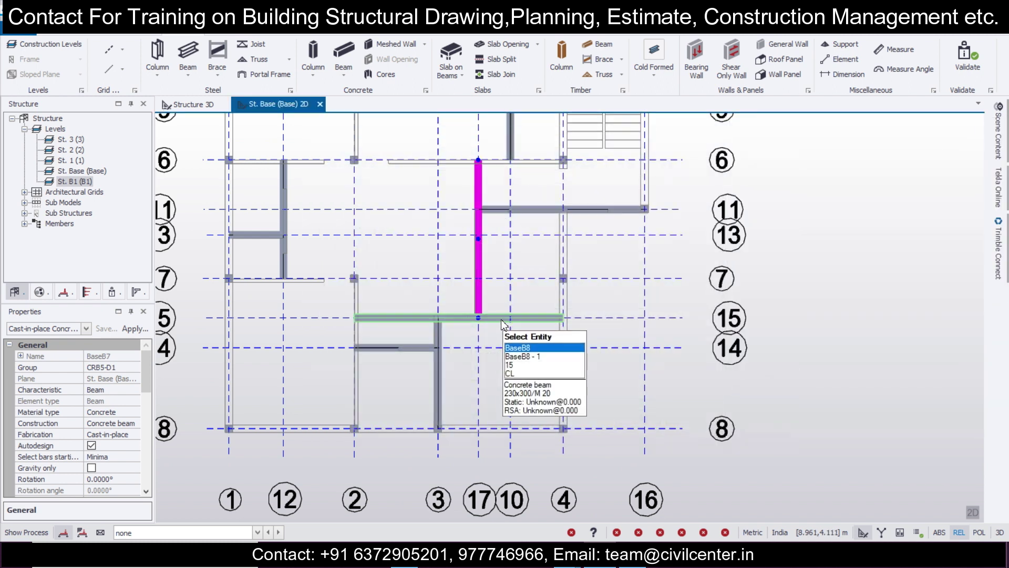
# Set the fixity at both ends to Pin for the beam on grid line 15 between lines 2 and 4
pyautogui.doubleClick(503, 317)
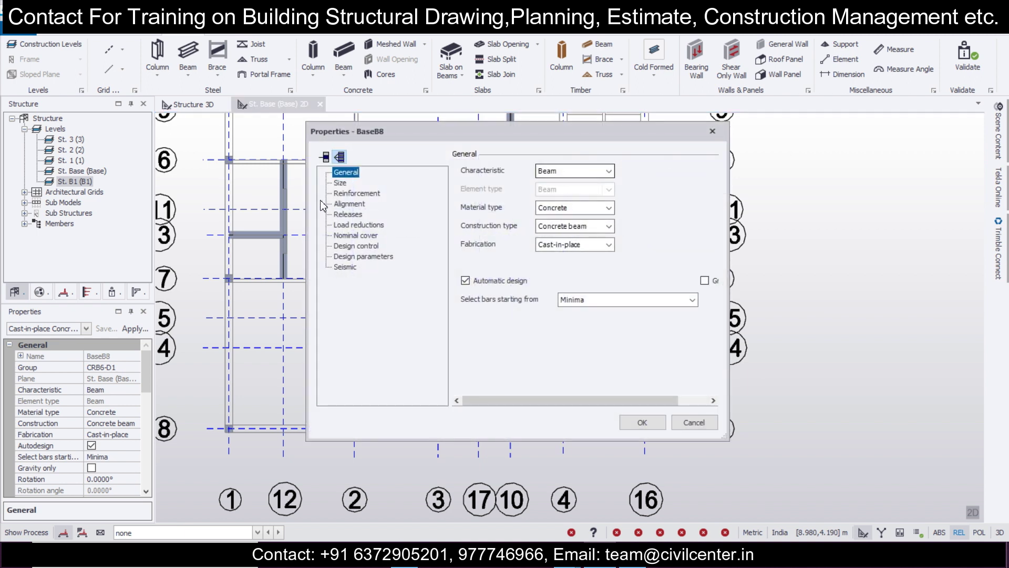
pyautogui.click(347, 214)
pyautogui.click(573, 185)
pyautogui.click(560, 348)
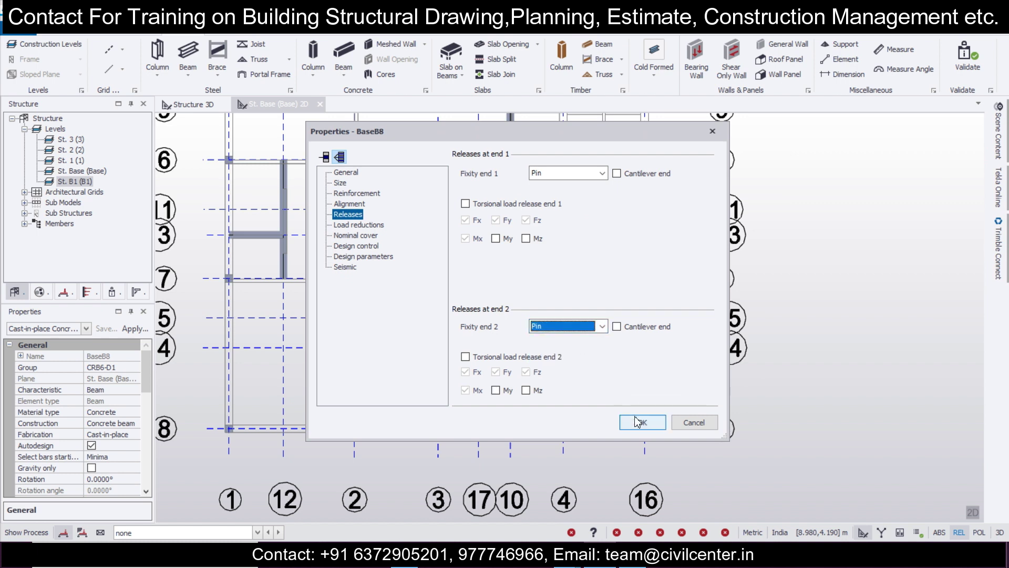
pyautogui.click(643, 422)
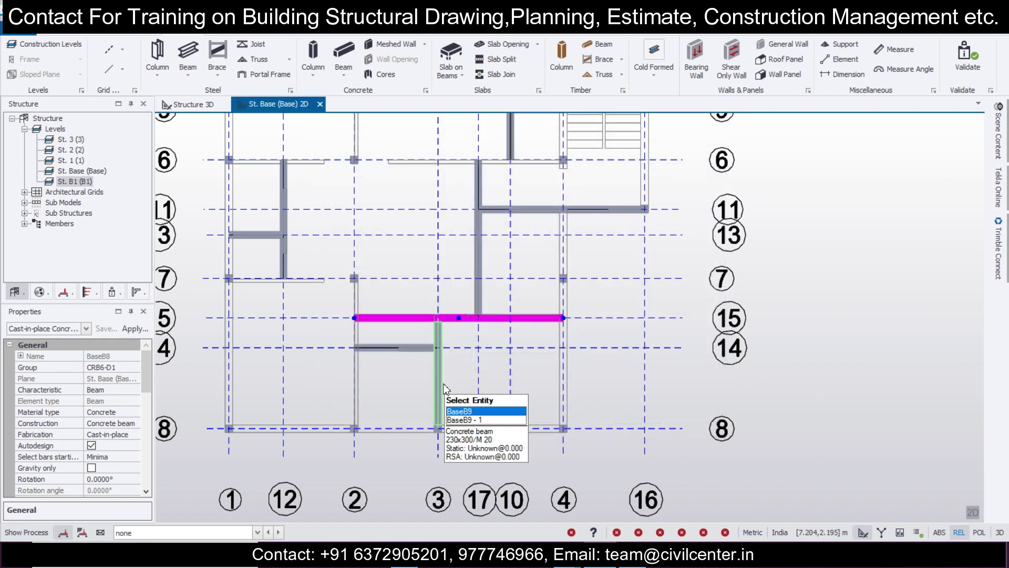
# Set the fixity at both ends to Pin for the beam on grid line 14 between lines 2 and 3
pyautogui.doubleClick(419, 358)
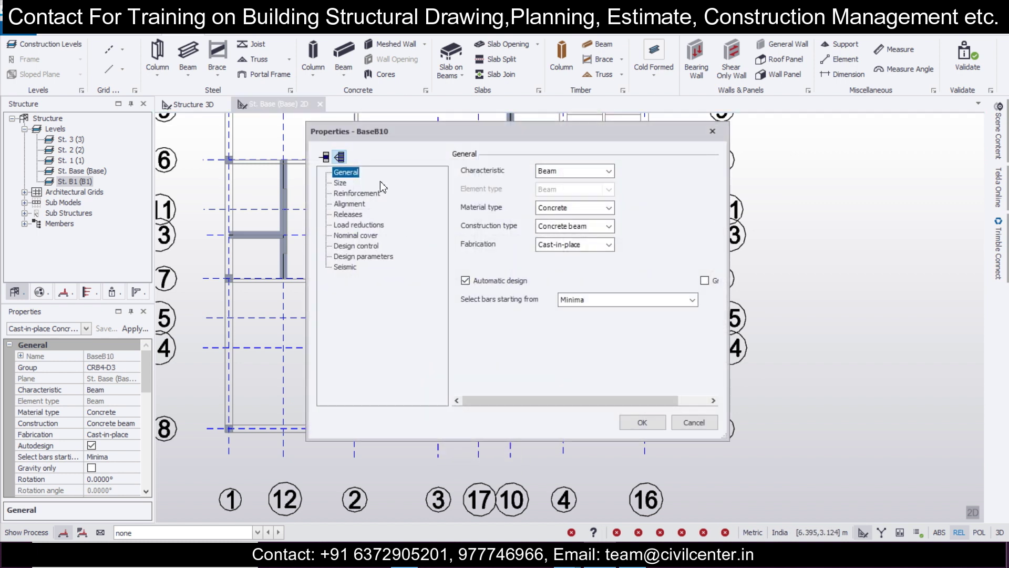
pyautogui.click(348, 214)
pyautogui.click(546, 186)
pyautogui.click(563, 330)
pyautogui.click(566, 339)
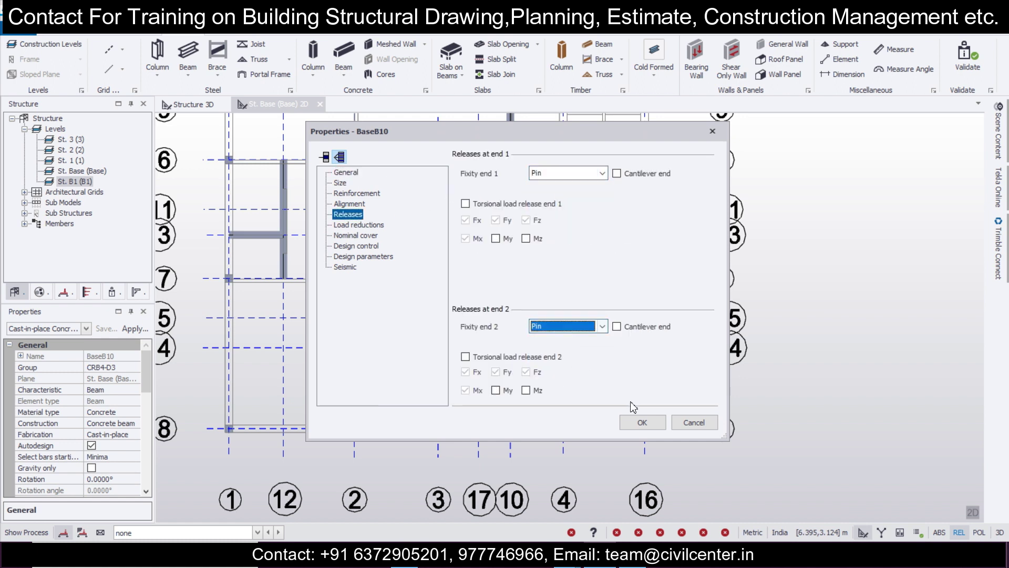
pyautogui.click(642, 422)
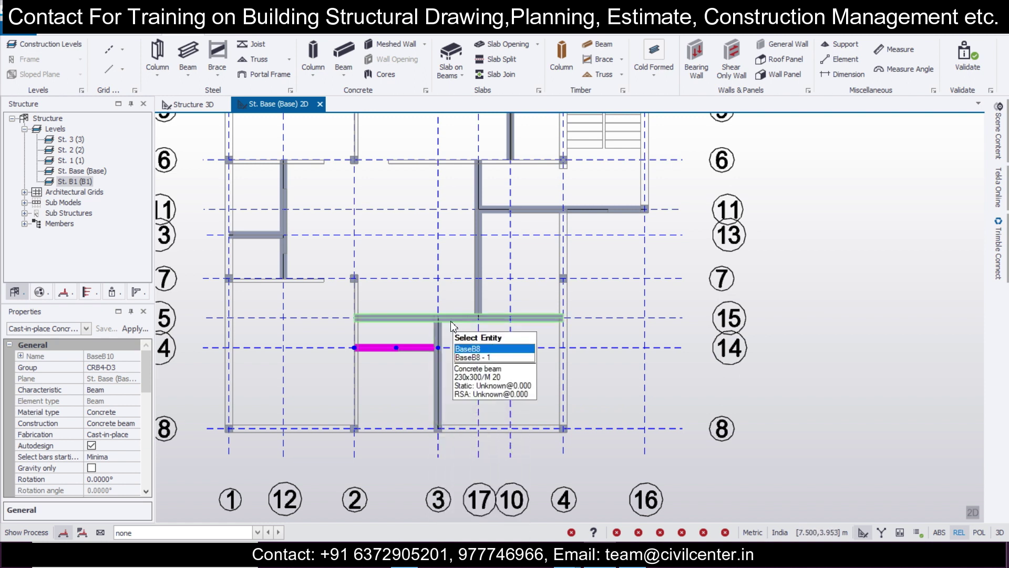
# Set the end 2 fixity to Pin for the beam on grid line 3 between lines 15 and 8
pyautogui.doubleClick(441, 374)
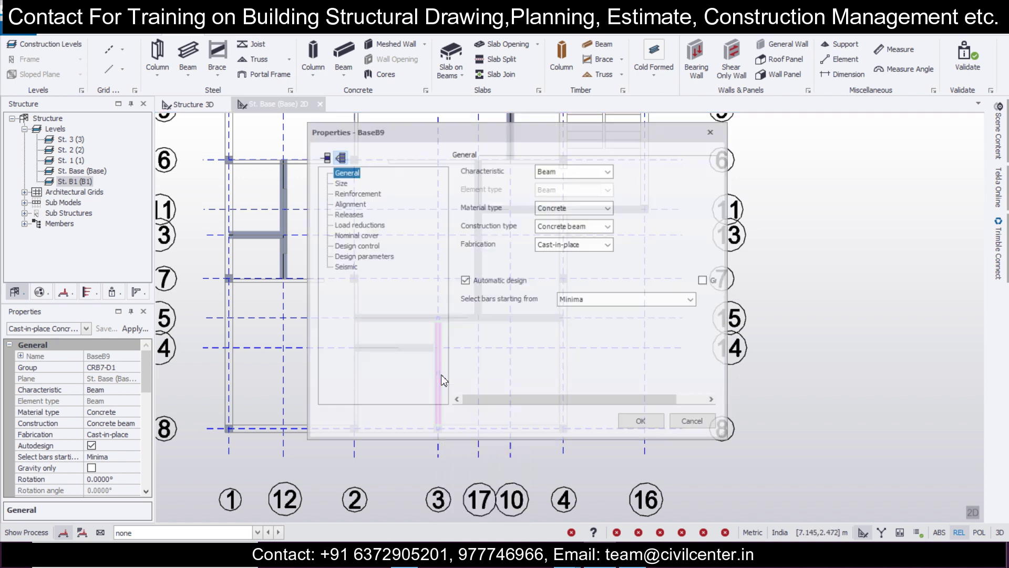
pyautogui.click(348, 214)
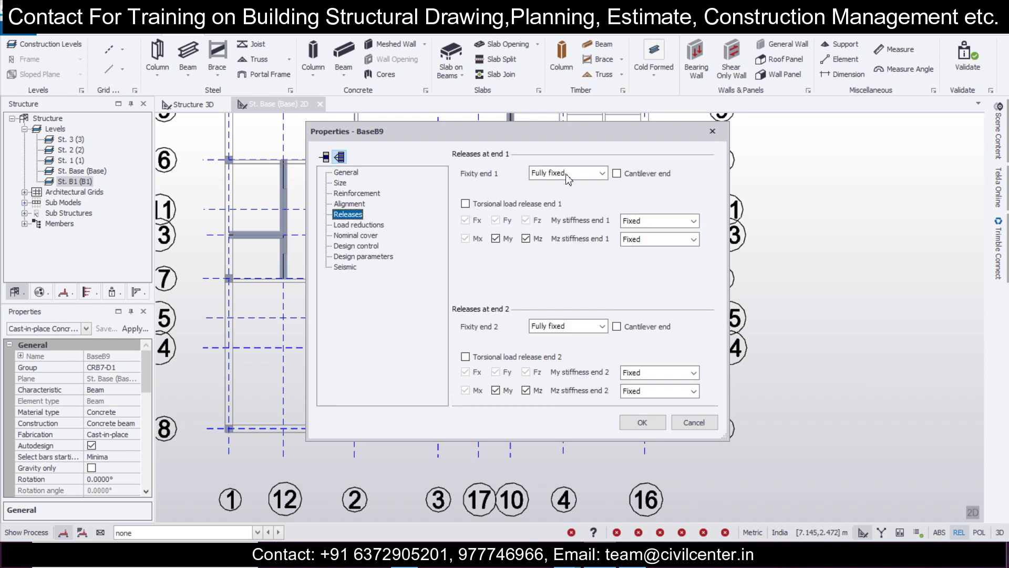
pyautogui.click(576, 331)
pyautogui.click(565, 344)
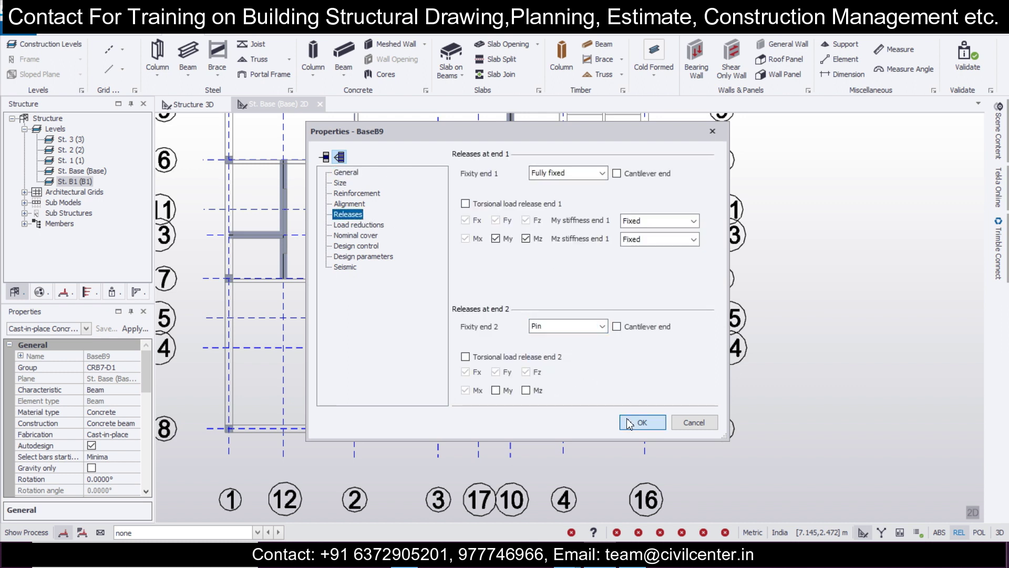
pyautogui.click(642, 423)
# Start a cast-in-place concrete beam and set both its longitudinal and stirrup reinforcement classes to Fe 500
pyautogui.scroll(-3, 509, 364)
pyautogui.moveTo(450, 222)
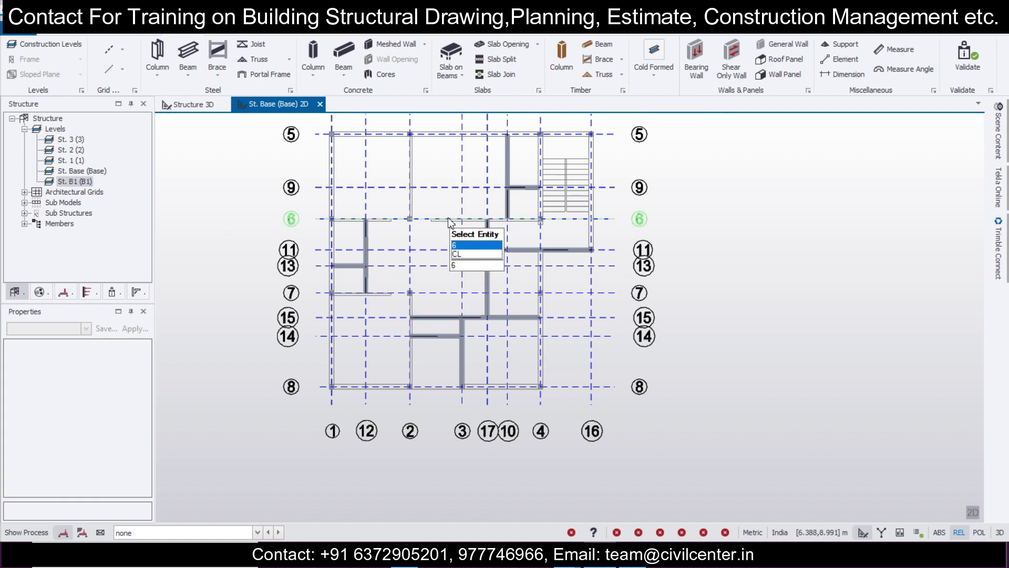
pyautogui.moveTo(448, 219); pyautogui.dragTo(479, 259, button='middle')
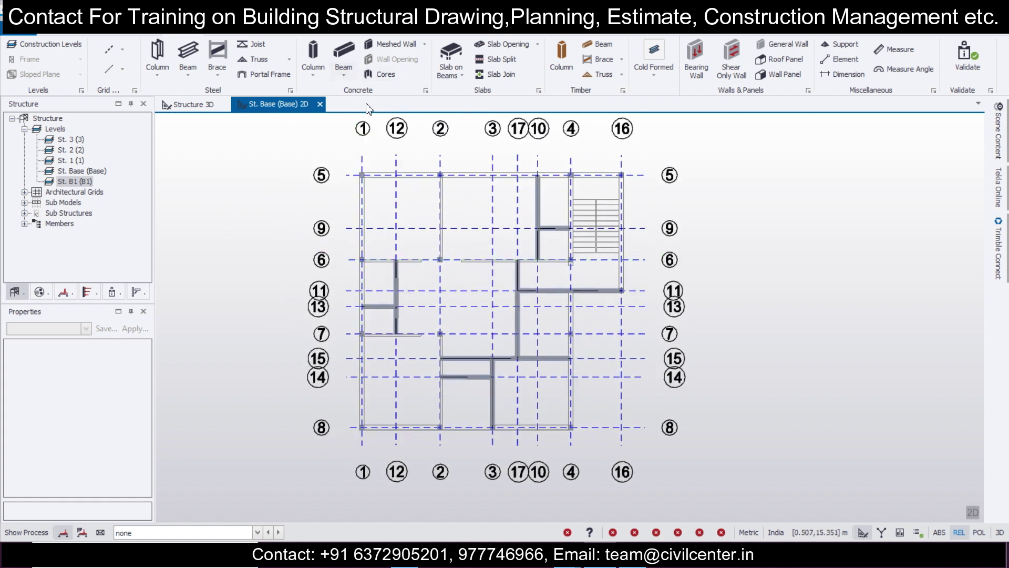
pyautogui.click(345, 56)
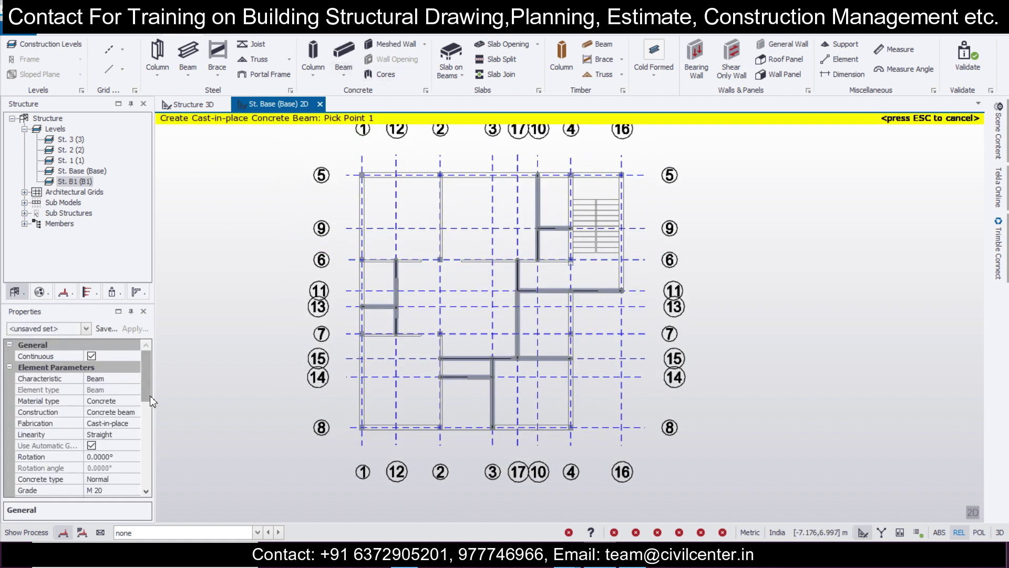
pyautogui.moveTo(149, 385)
pyautogui.mouseDown()
pyautogui.moveTo(140, 424)
pyautogui.moveTo(148, 389)
pyautogui.mouseUp()
pyautogui.click(86, 329)
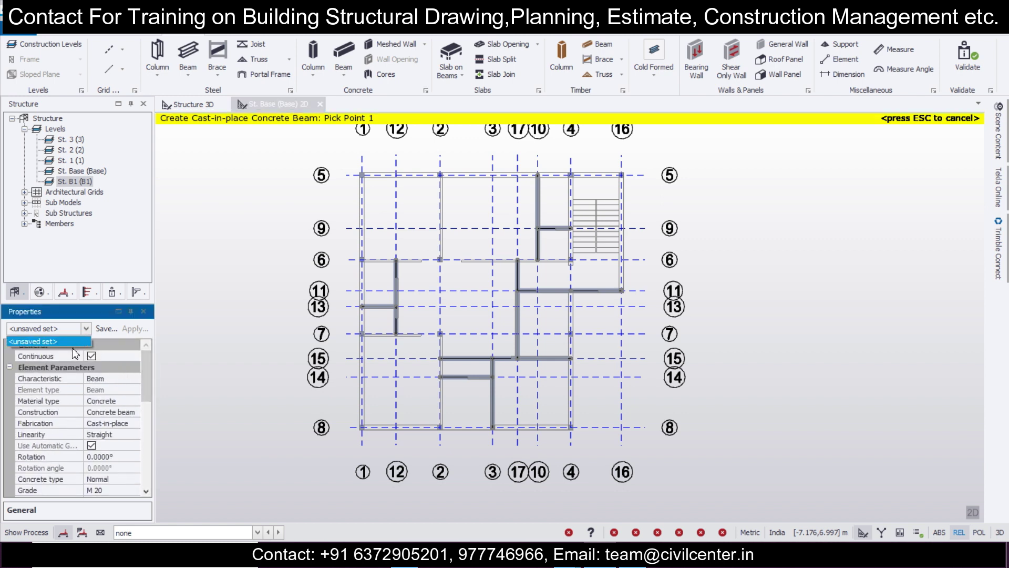
pyautogui.moveTo(149, 371); pyautogui.dragTo(145, 426)
pyautogui.click(110, 446)
pyautogui.click(135, 446)
pyautogui.click(134, 467)
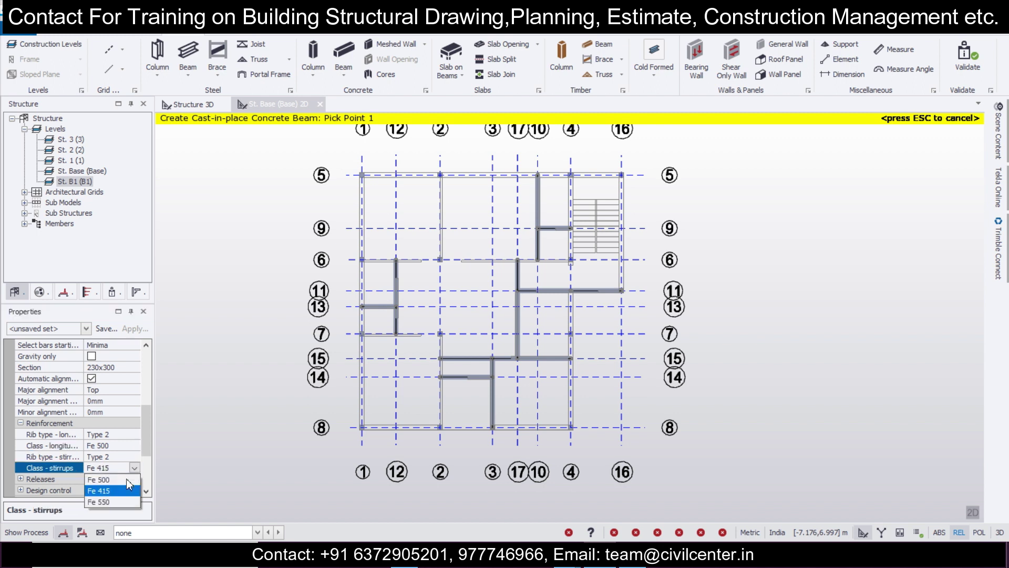
pyautogui.click(124, 477)
# Save the beam properties as a property set named B230X300 and make it the active set
pyautogui.moveTo(147, 445); pyautogui.dragTo(156, 384)
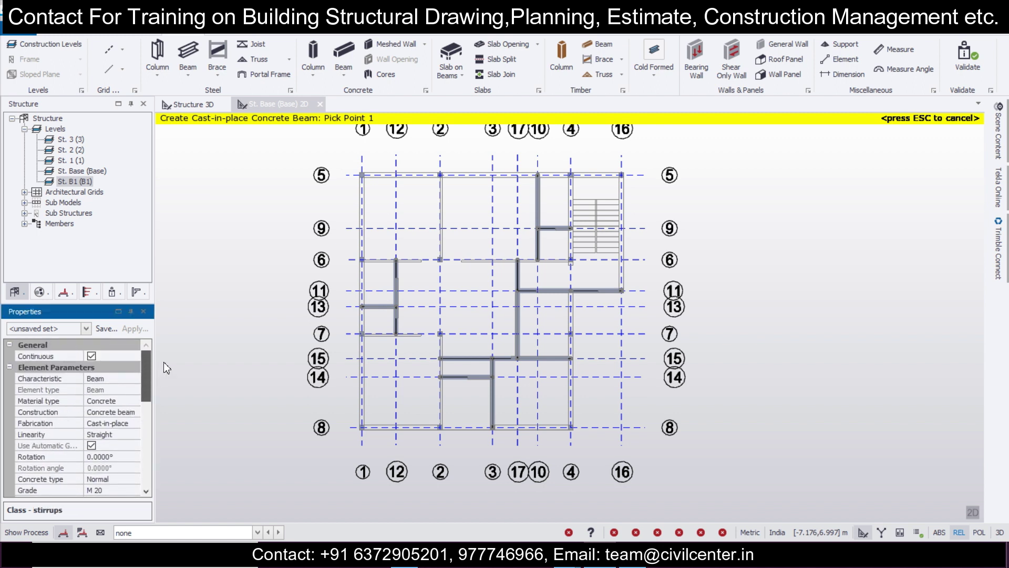
pyautogui.click(106, 328)
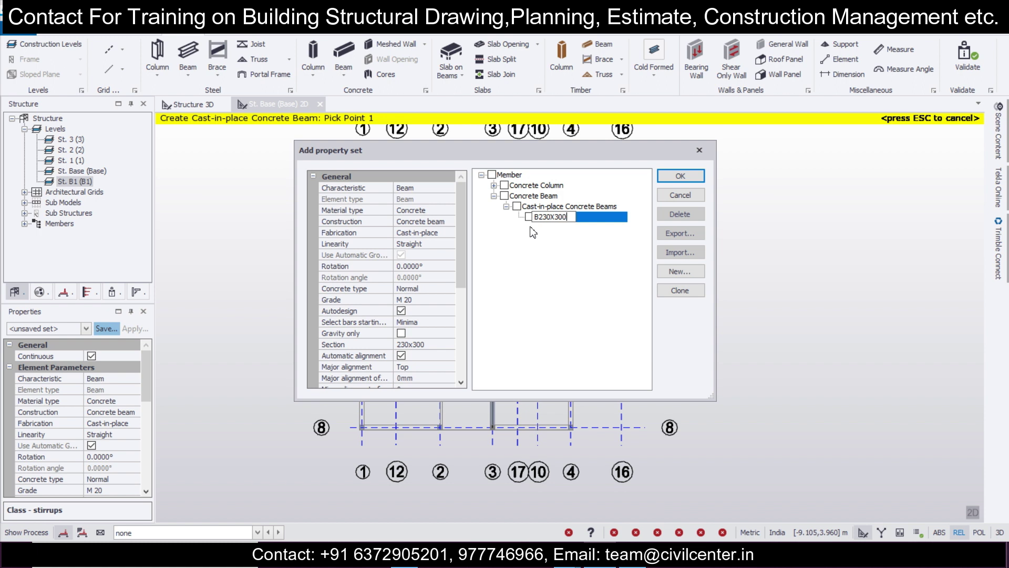
pyautogui.click(681, 177)
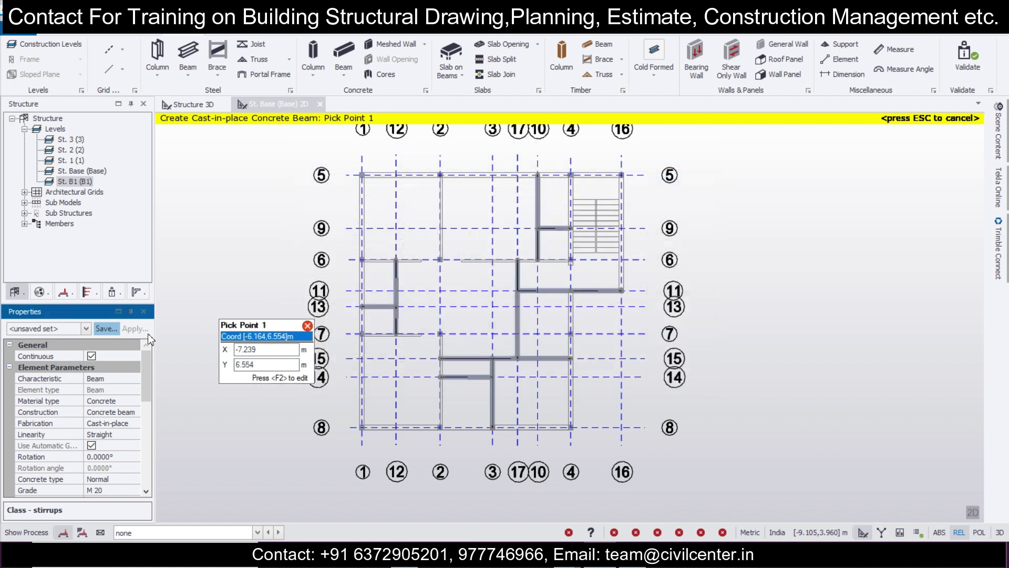
pyautogui.click(85, 328)
pyautogui.click(66, 350)
# Change the new beam's rectangular section to 230x350 by setting the depth to 350 mm
pyautogui.moveTo(146, 389)
pyautogui.mouseDown()
pyautogui.moveTo(143, 433)
pyautogui.moveTo(150, 380)
pyautogui.mouseUp()
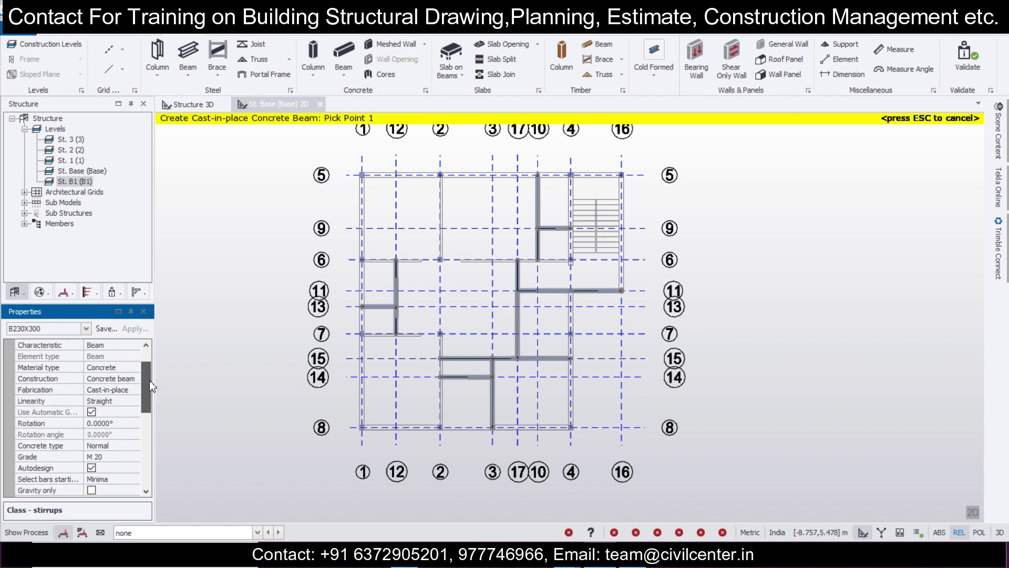
pyautogui.moveTo(149, 380); pyautogui.dragTo(142, 399)
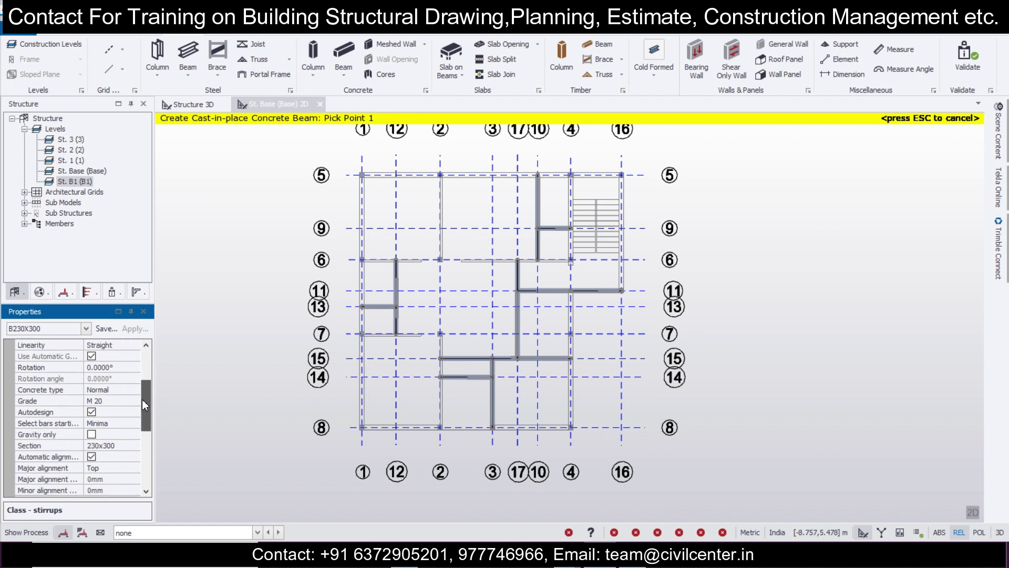
pyautogui.click(133, 450)
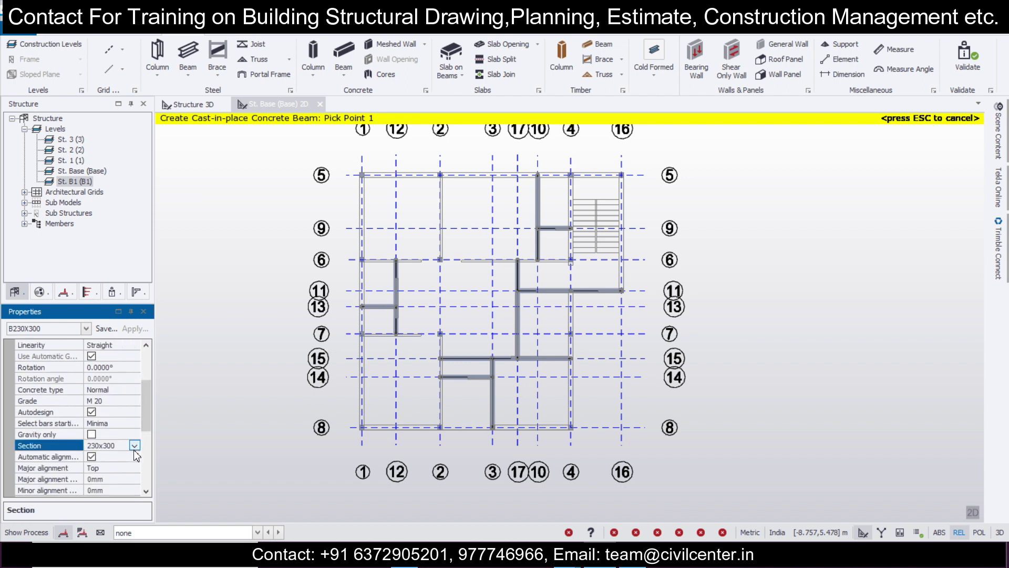
pyautogui.click(135, 447)
pyautogui.click(120, 480)
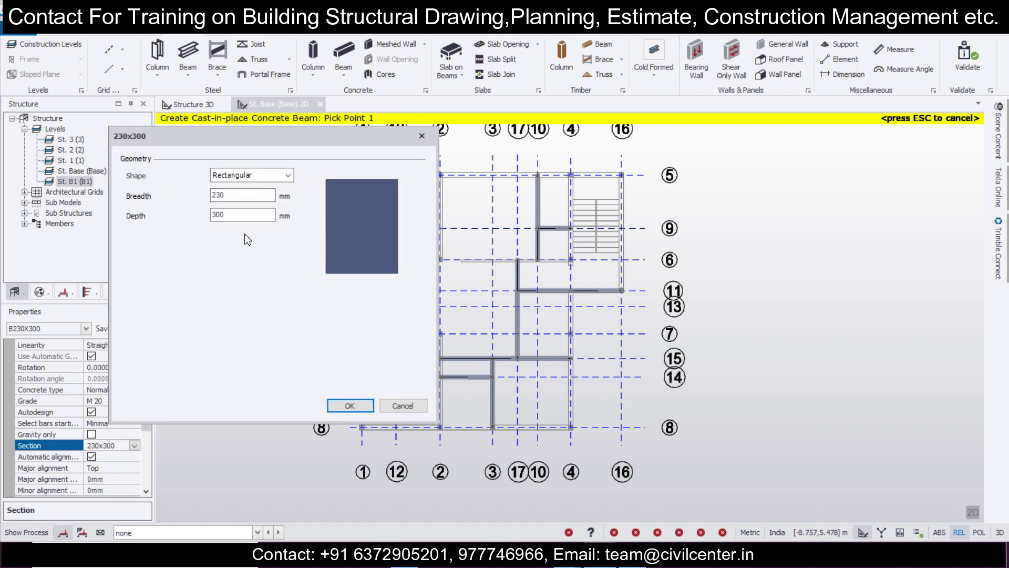
pyautogui.write('350')
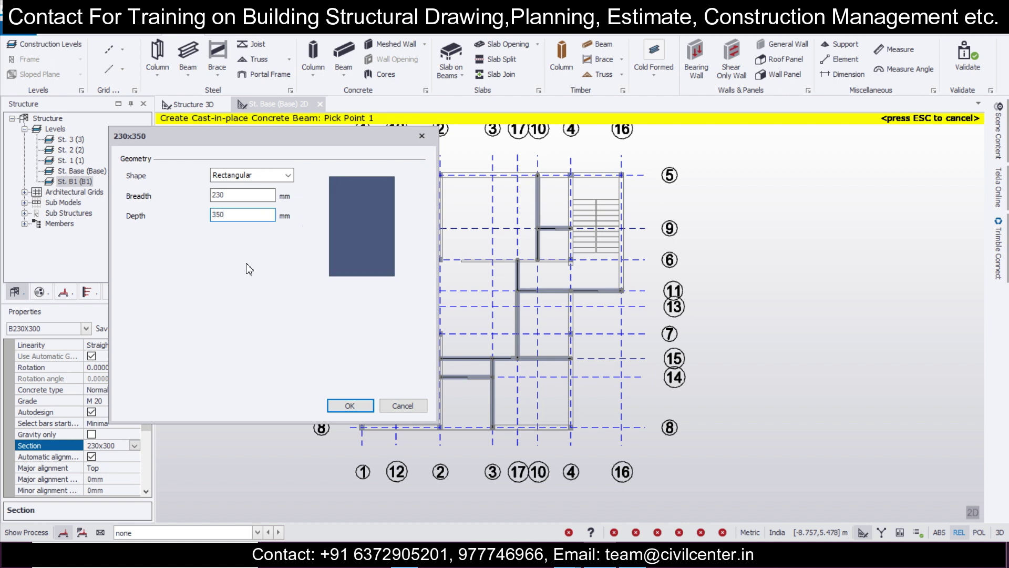
pyautogui.click(350, 406)
# Place continuous 230x350 beams along grid lines 6, 7 and 8 through the columns between lines 1 and 4
pyautogui.scroll(3, 442, 246)
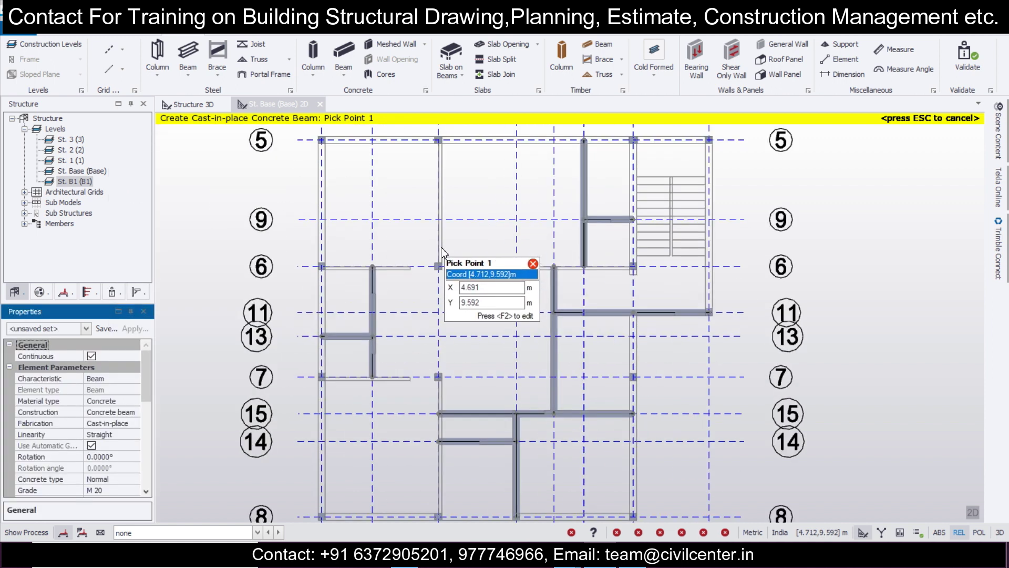
pyautogui.scroll(-3, 385, 248)
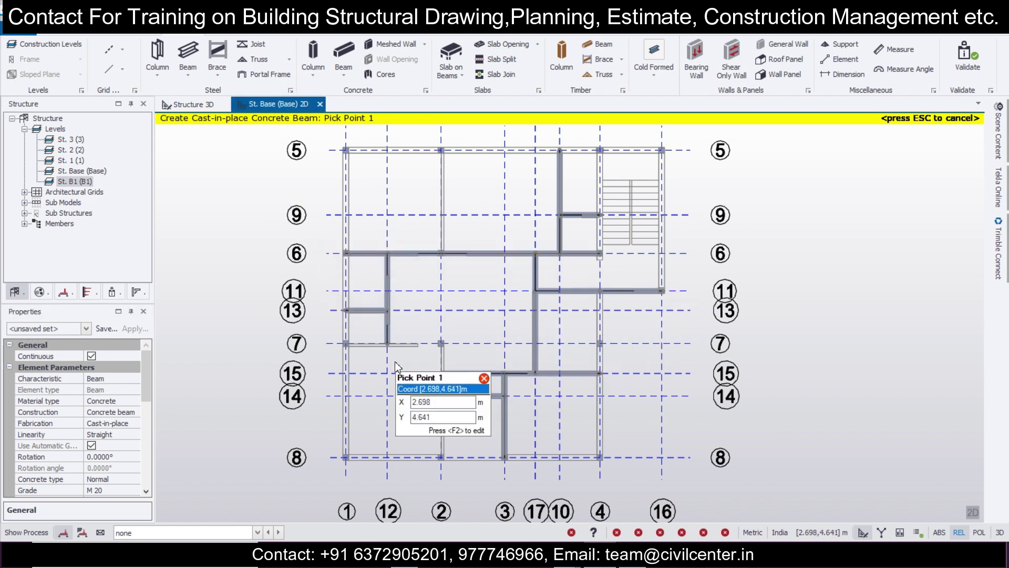
pyautogui.scroll(1, 367, 362)
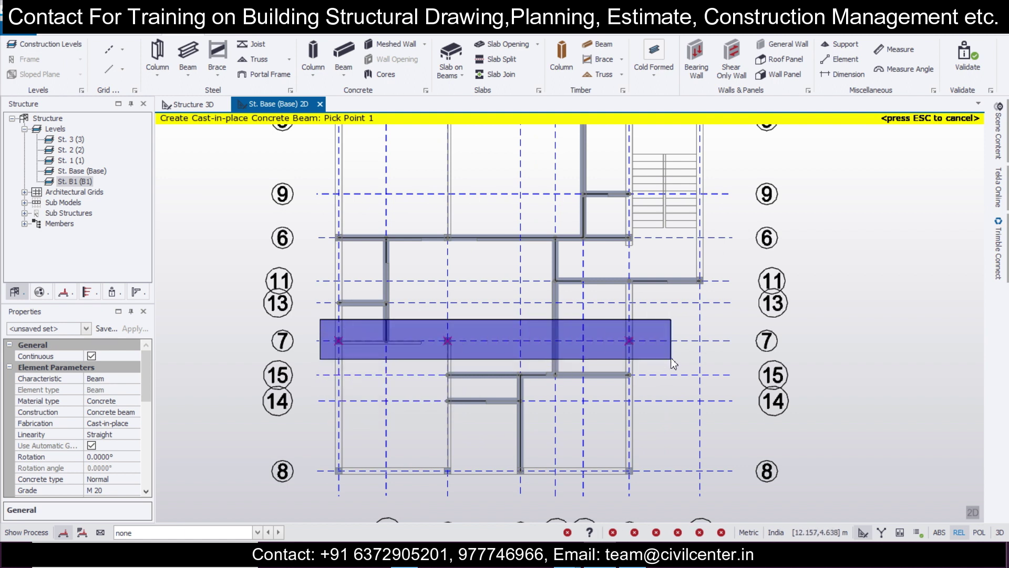
pyautogui.click(630, 340)
pyautogui.moveTo(309, 455); pyautogui.dragTo(664, 510)
# Place a continuous beam along grid line 5 through the columns from line 1 to line 16
pyautogui.scroll(-2, 636, 400)
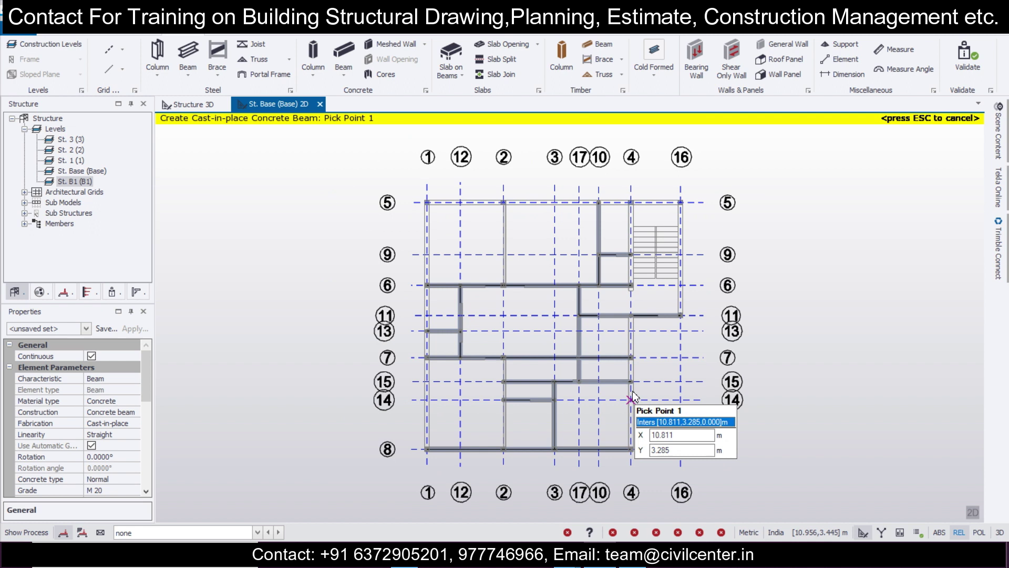
pyautogui.scroll(1, 640, 354)
pyautogui.scroll(2, 625, 320)
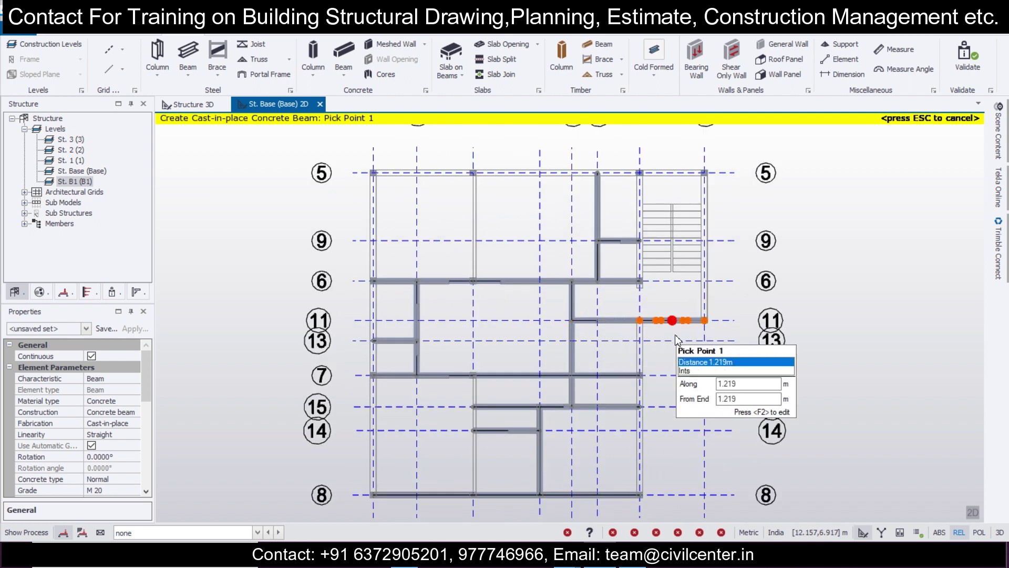
pyautogui.scroll(-1, 675, 336)
pyautogui.scroll(1, 757, 367)
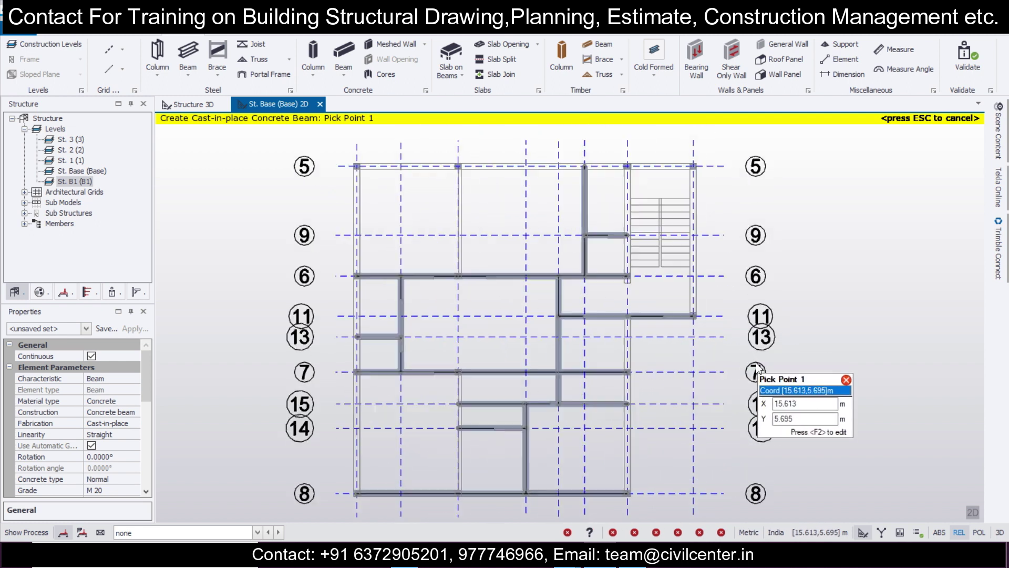
pyautogui.scroll(-1, 757, 367)
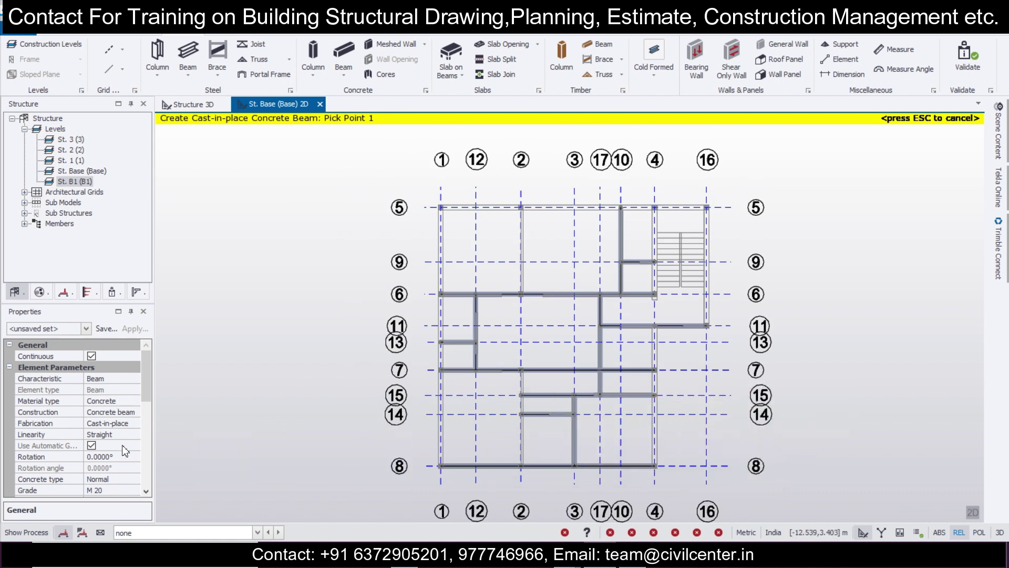
pyautogui.scroll(1, 486, 221)
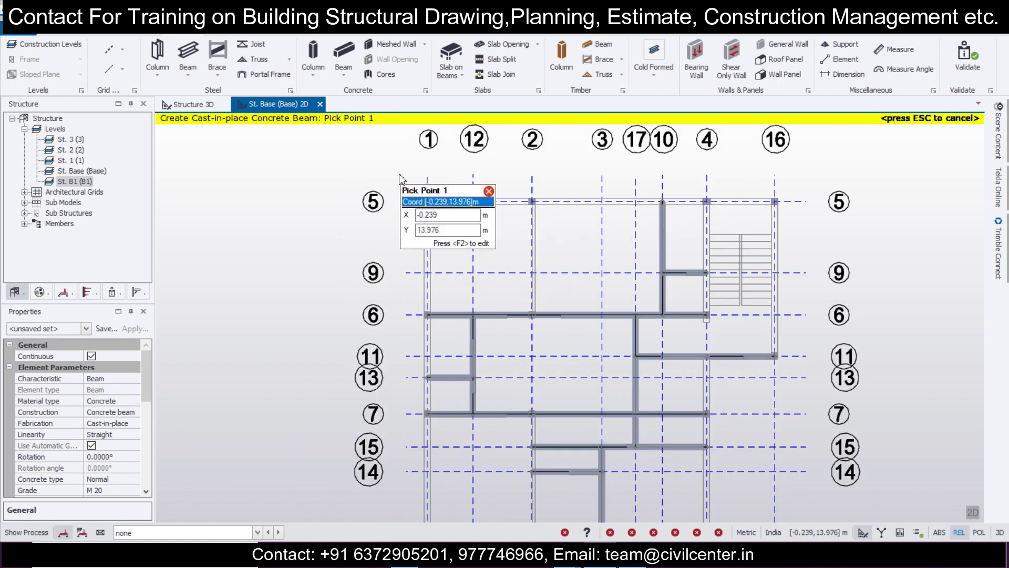
pyautogui.moveTo(408, 185); pyautogui.dragTo(838, 226)
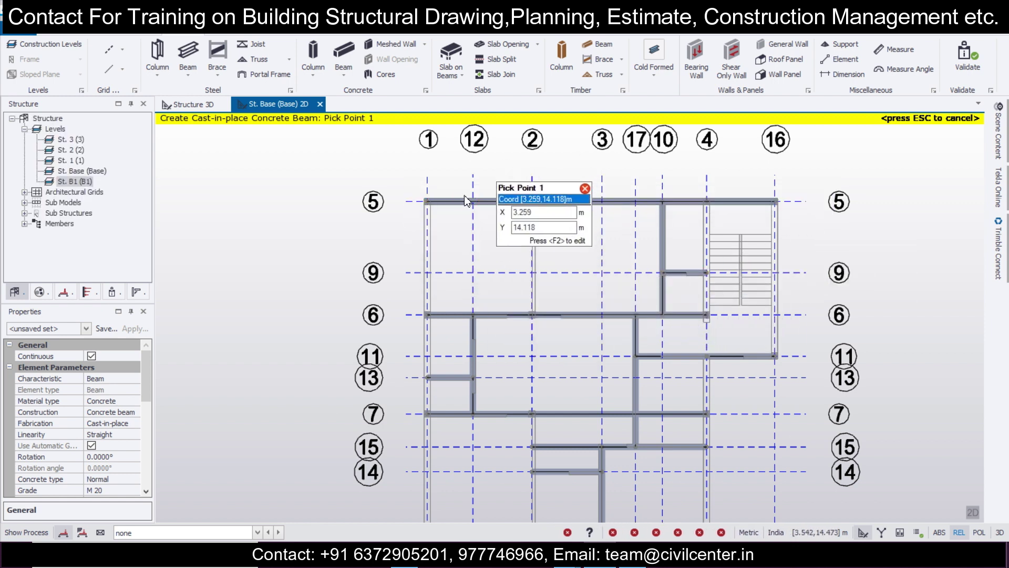
# Place beams along grid line 1 from line 5 to 8 and along grid line 2 from line 5 to 6
pyautogui.scroll(-2, 463, 200)
pyautogui.moveTo(421, 175); pyautogui.dragTo(456, 394)
pyautogui.moveTo(455, 453); pyautogui.dragTo(453, 456)
pyautogui.moveTo(499, 180); pyautogui.dragTo(540, 320)
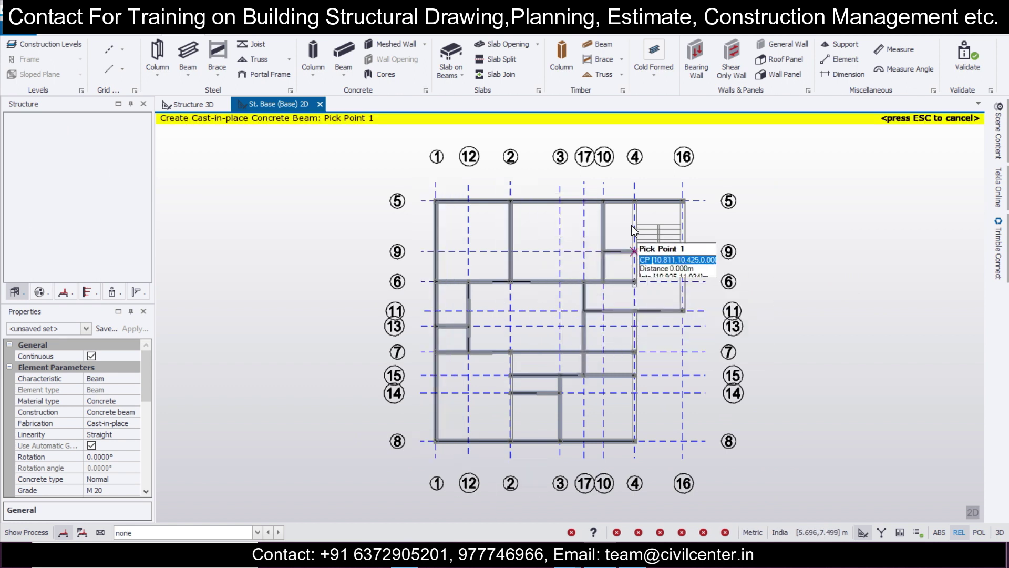
# Place beams on grid line 4 from 5 to 8, line 2 from 7 to 8 and line 16 from 5 to 11, and end the command
pyautogui.scroll(2, 633, 200)
pyautogui.scroll(-1, 631, 174)
pyautogui.moveTo(622, 169); pyautogui.dragTo(668, 520)
pyautogui.moveTo(469, 358); pyautogui.dragTo(505, 505)
pyautogui.moveTo(675, 164); pyautogui.dragTo(711, 388)
pyautogui.scroll(2, 740, 218)
pyautogui.scroll(-2, 741, 218)
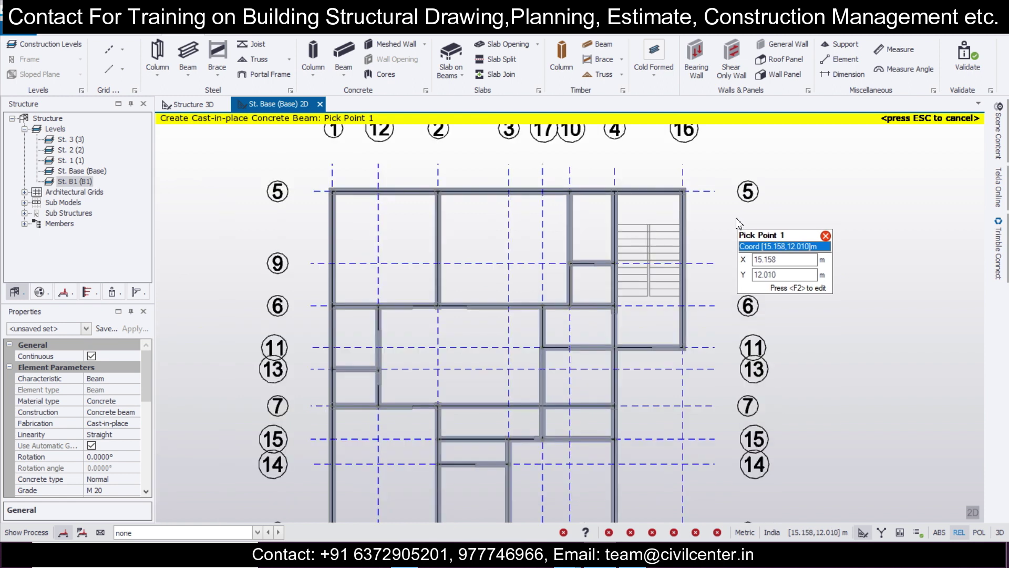
pyautogui.press('Escape')
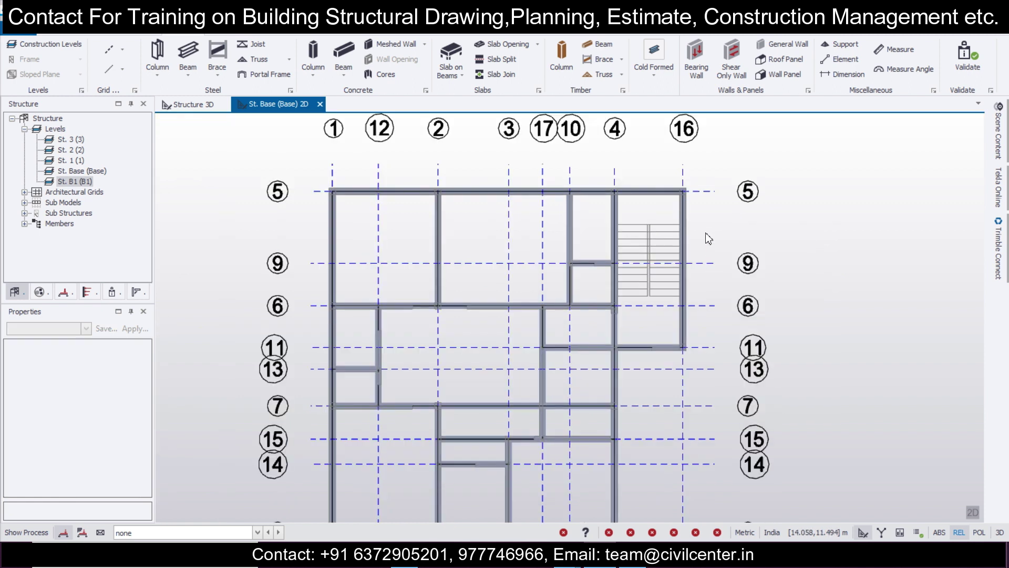
# Select the beam on grid line 7, validate the model and expand the general model validation results
pyautogui.click(475, 405)
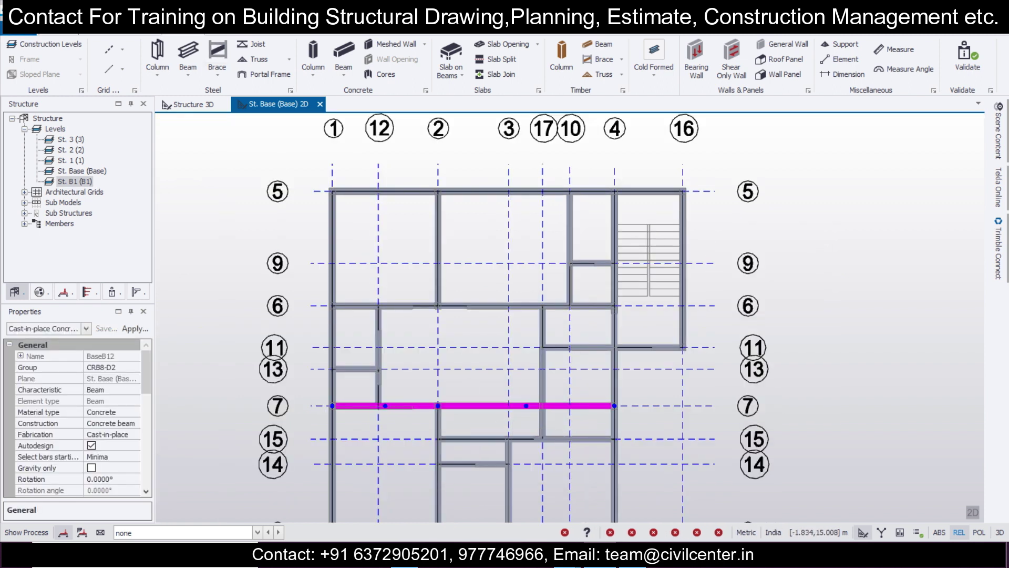
pyautogui.click(118, 13)
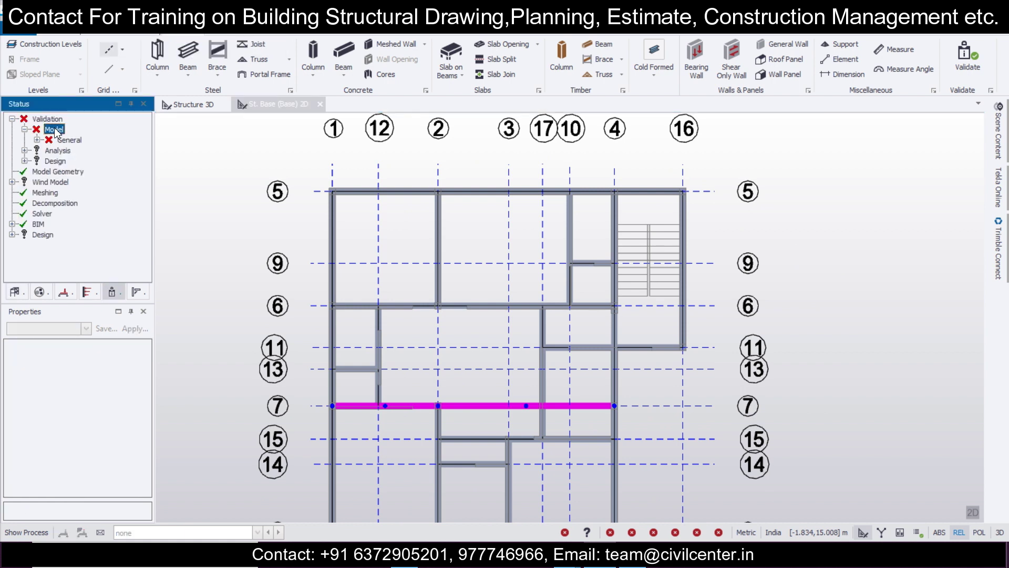
pyautogui.click(50, 150)
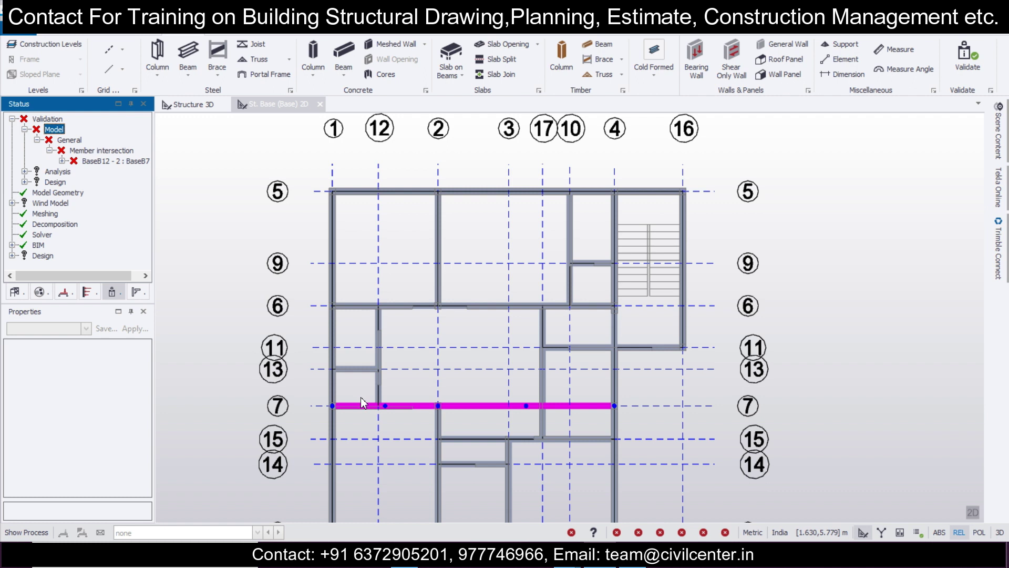
# Move the intermediate point of the grid line 7 beam between lines 2 and 4 to its crossing with grid line 17, and revalidate the model
pyautogui.scroll(8, 544, 412)
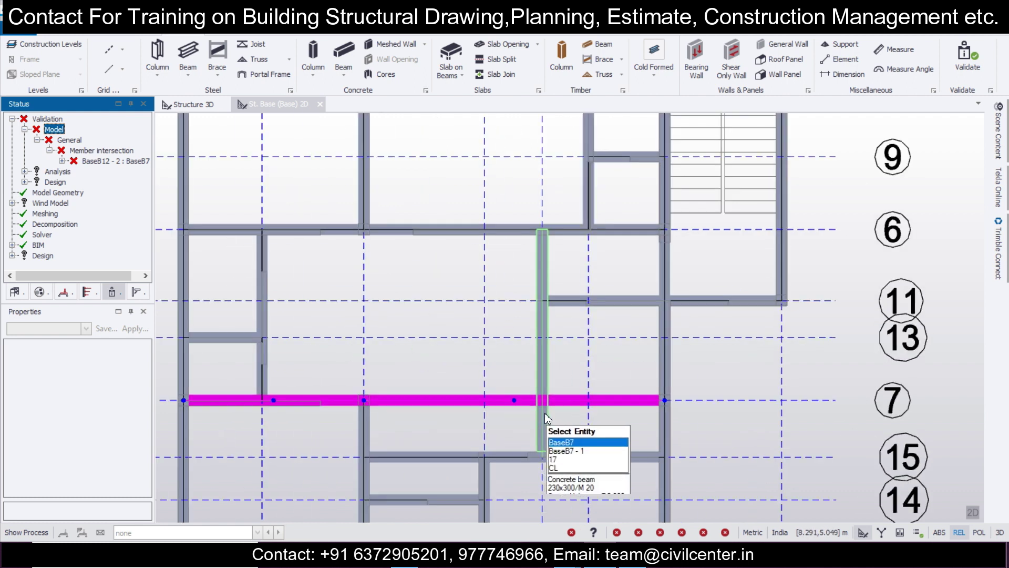
pyautogui.click(442, 371)
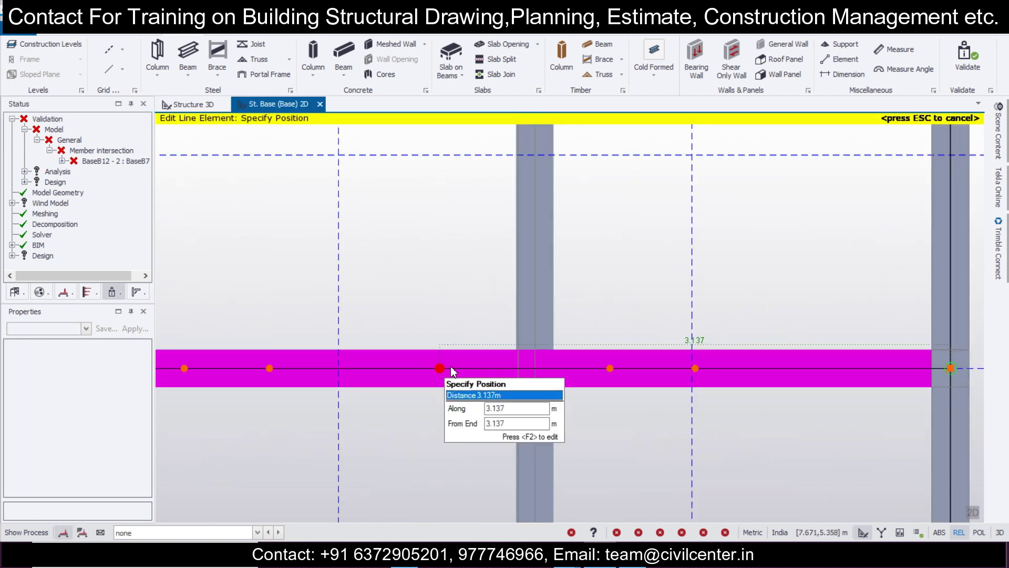
pyautogui.click(523, 377)
pyautogui.scroll(-6, 457, 396)
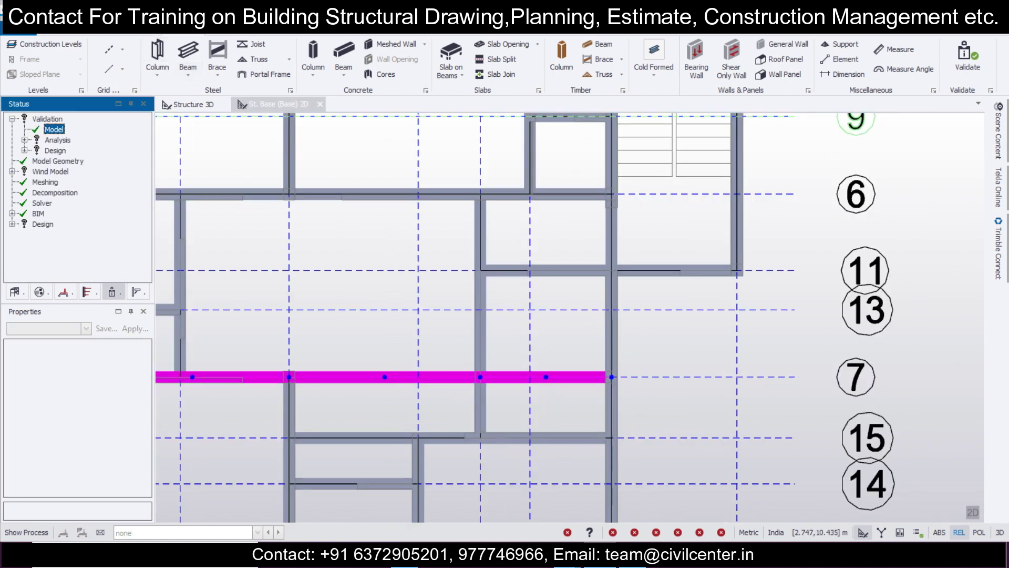
pyautogui.scroll(-3, 393, 366)
pyautogui.click(388, 343)
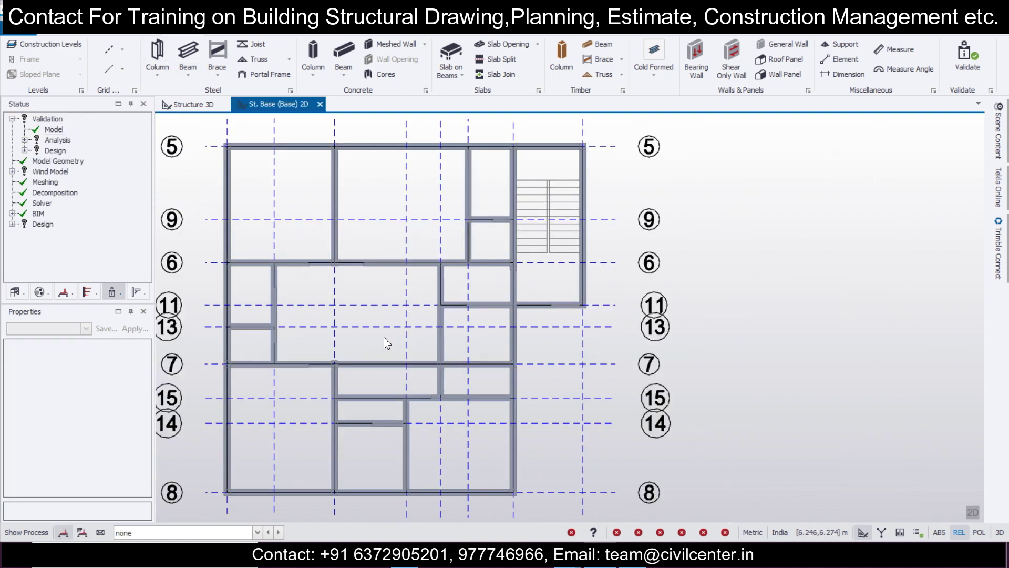
# Inspect the frame in the 3D structure view and select the base-level beam on grid line 5
pyautogui.scroll(-2, 364, 324)
pyautogui.moveTo(364, 326); pyautogui.dragTo(459, 308, button='middle')
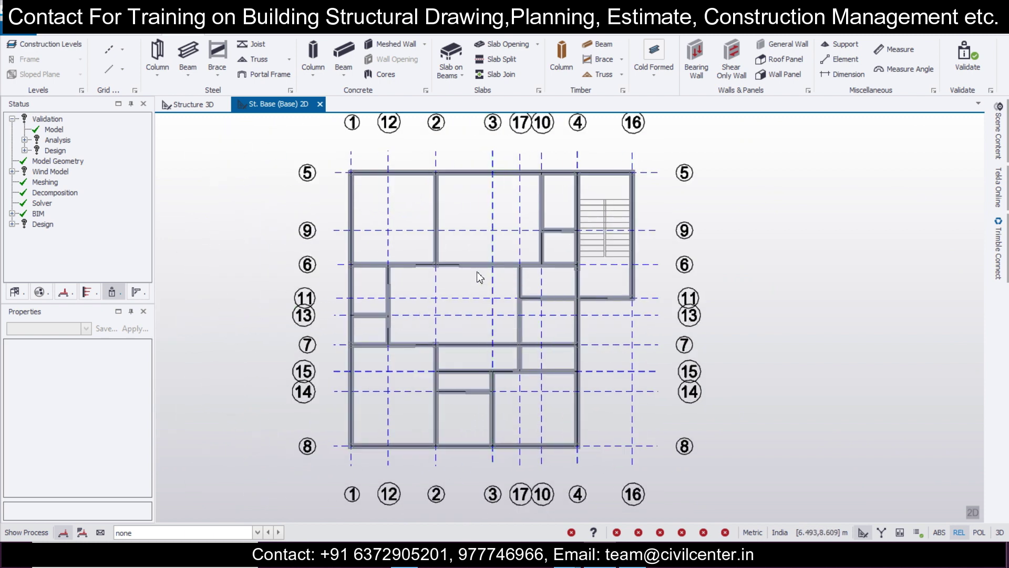
pyautogui.click(181, 103)
pyautogui.moveTo(613, 367); pyautogui.dragTo(387, 374, button='right')
pyautogui.moveTo(389, 379); pyautogui.dragTo(598, 371, button='middle')
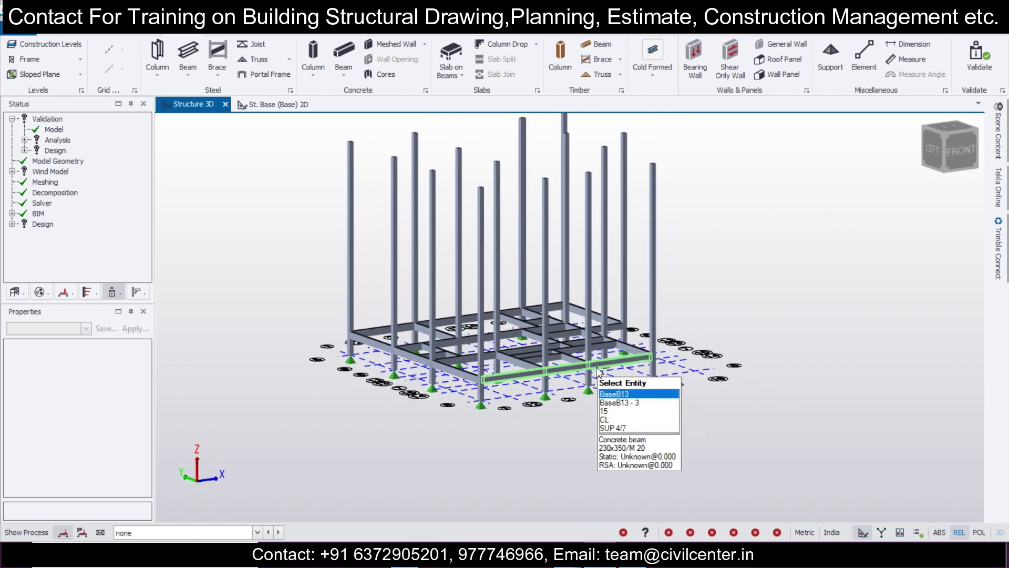
pyautogui.scroll(3, 598, 371)
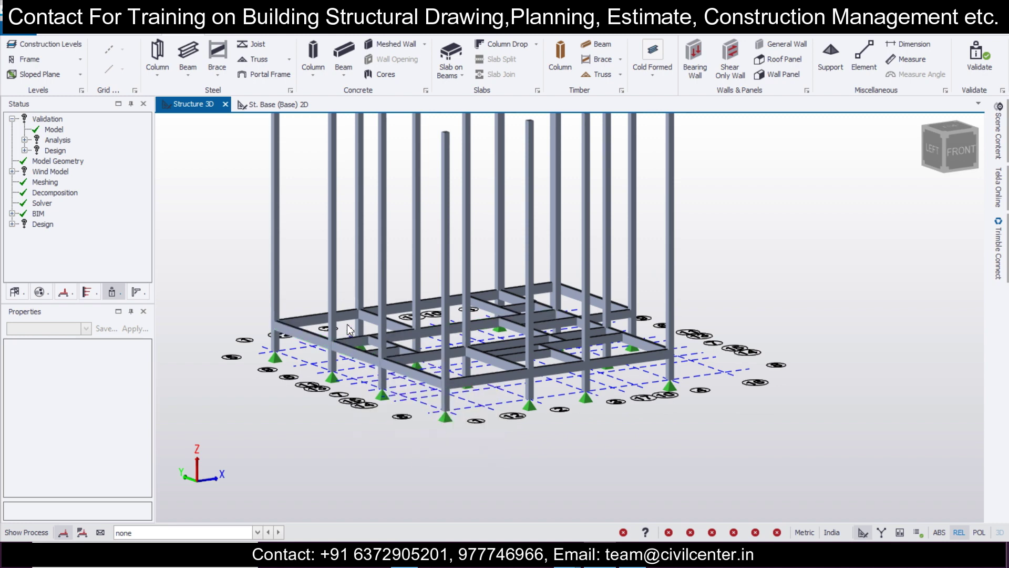
pyautogui.moveTo(672, 336); pyautogui.dragTo(374, 349, button='middle')
pyautogui.click(374, 349)
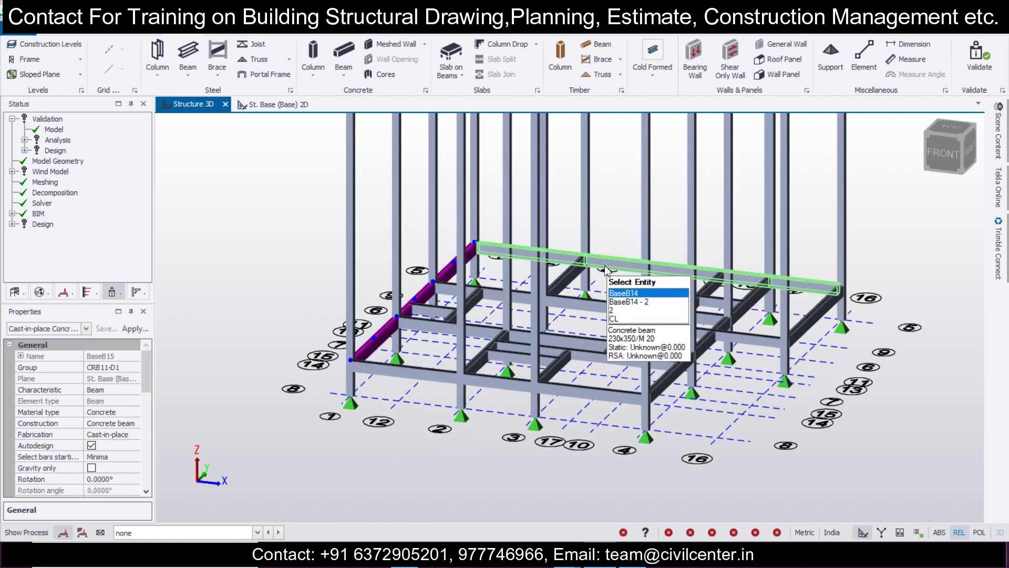
pyautogui.click(602, 284)
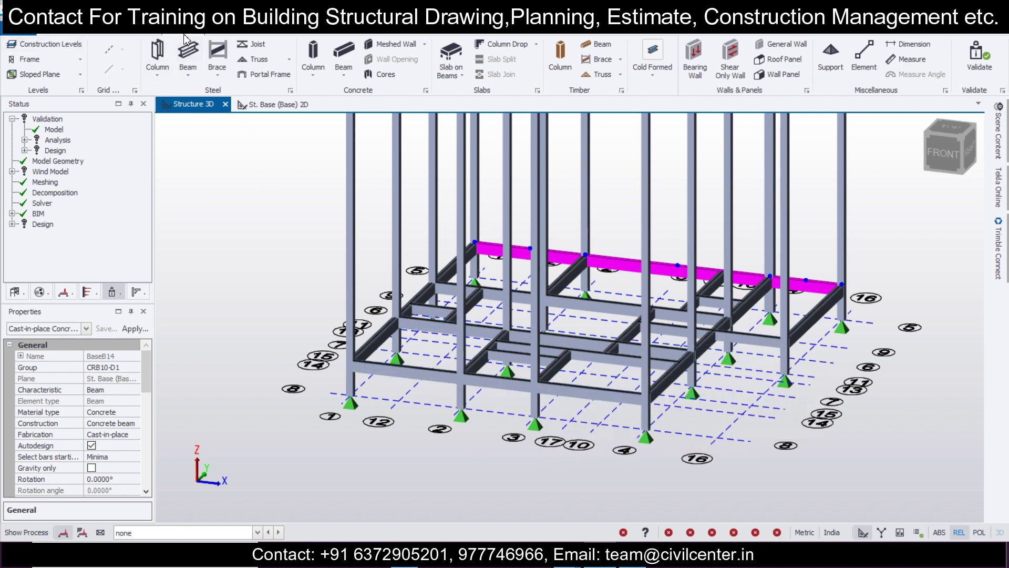
# Copy the base layout to construction level 1 by setting its source to Base, and then make level 1 -unique- again
pyautogui.click(50, 45)
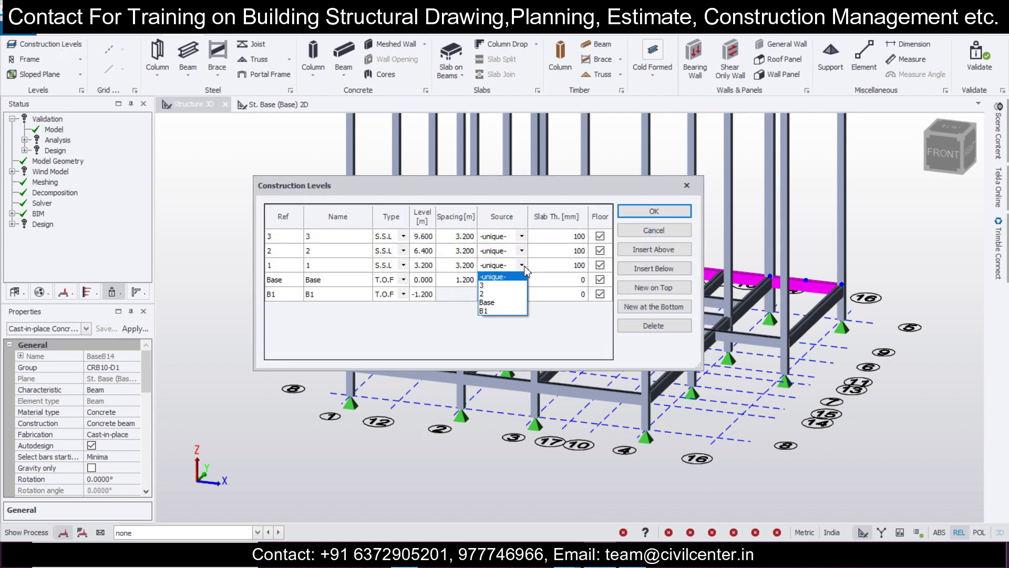
pyautogui.click(642, 214)
pyautogui.click(55, 45)
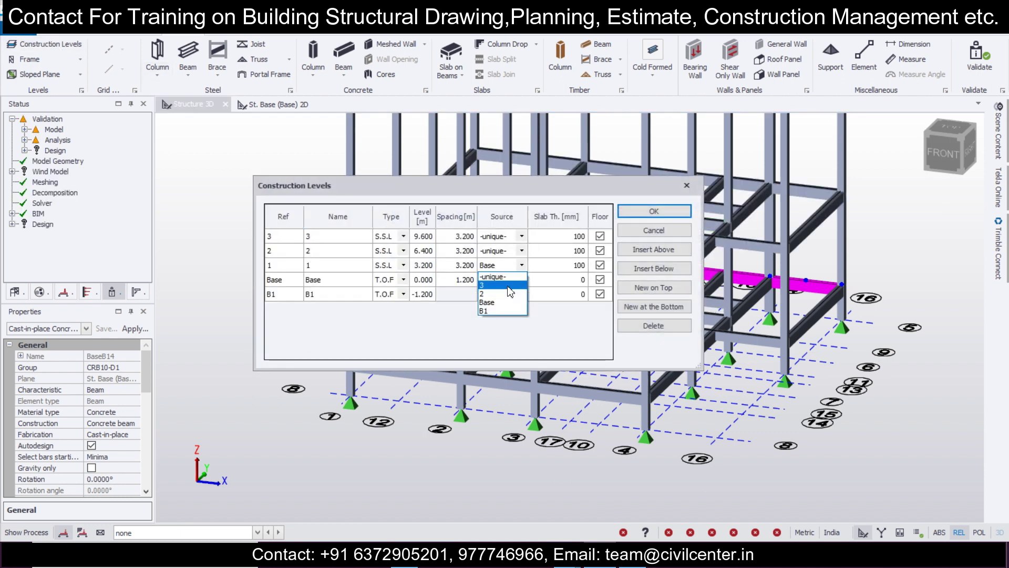
pyautogui.click(654, 211)
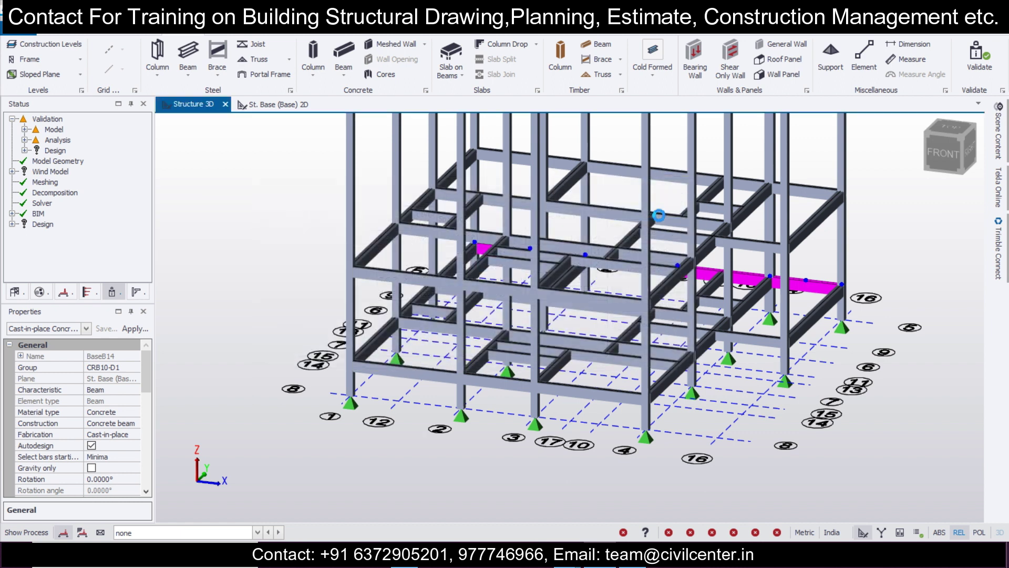
# Set the section of the base-level perimeter beams and the full-length beam on grid line 4 to 230x300, and clear the selection
pyautogui.moveTo(405, 443); pyautogui.dragTo(447, 405, button='right')
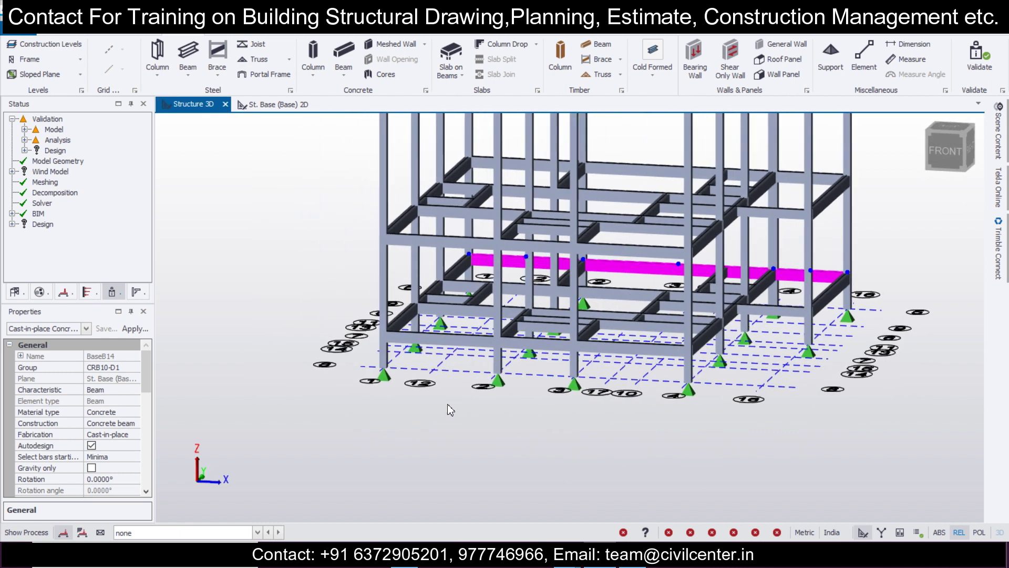
pyautogui.keyDown('ctrl'); pyautogui.click(402, 315); pyautogui.keyUp('ctrl')
pyautogui.keyDown('ctrl'); pyautogui.click(442, 338); pyautogui.keyUp('ctrl')
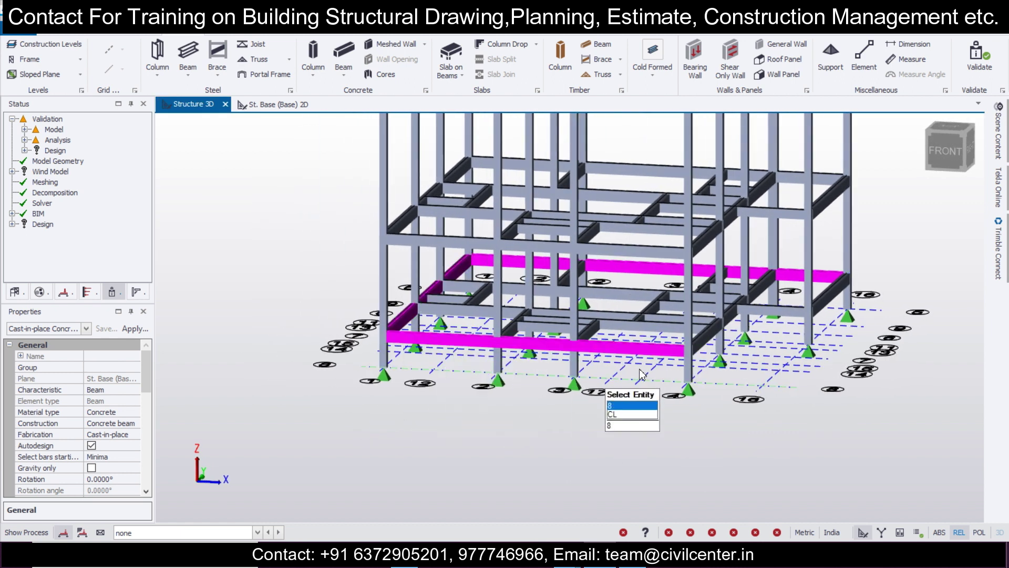
pyautogui.click(717, 333)
pyautogui.click(772, 311)
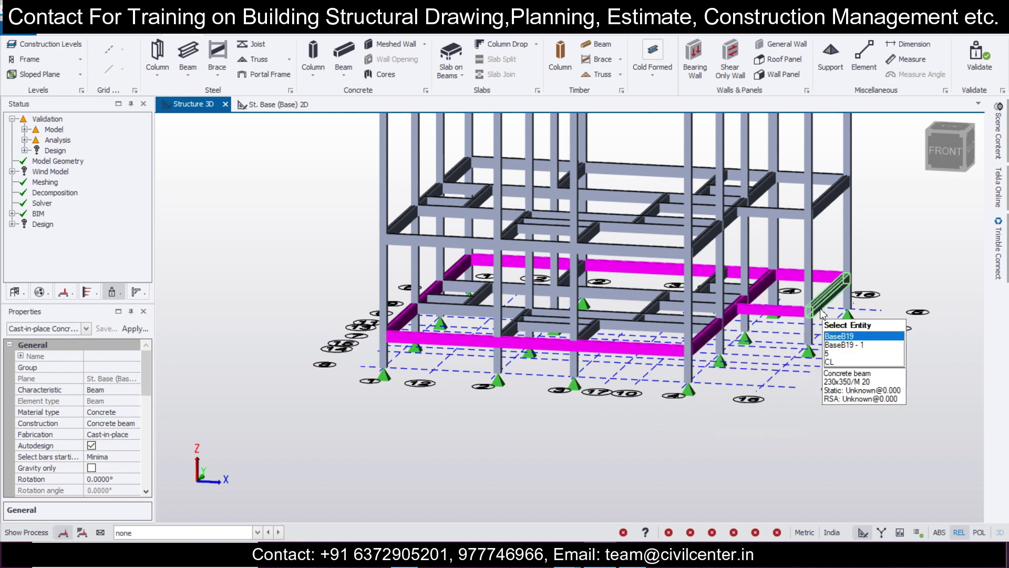
pyautogui.click(822, 310)
pyautogui.moveTo(814, 336); pyautogui.dragTo(592, 359, button='right')
pyautogui.moveTo(593, 363); pyautogui.dragTo(214, 240, button='middle')
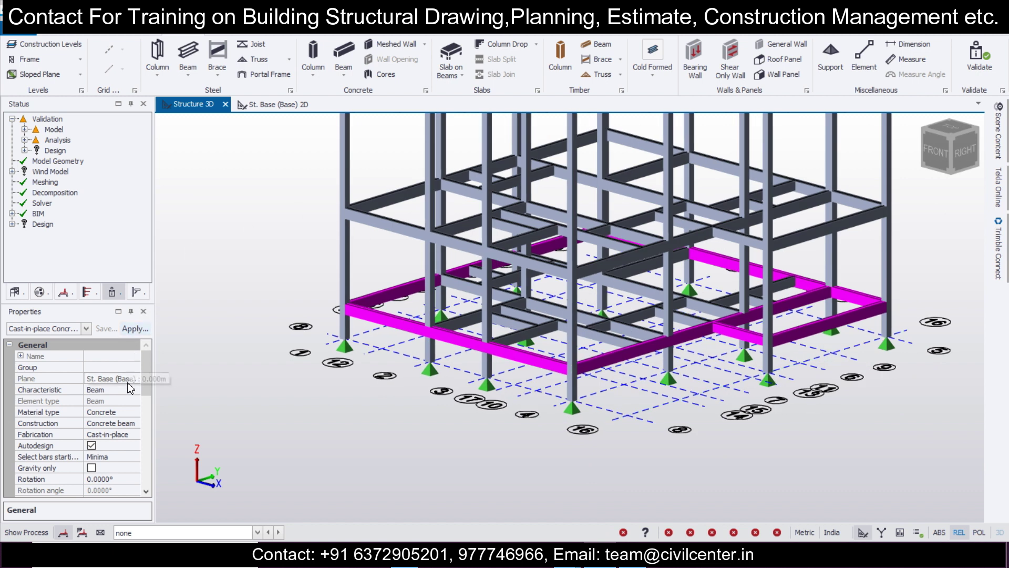
pyautogui.scroll(-2, 131, 392)
pyautogui.moveTo(148, 388)
pyautogui.mouseDown()
pyautogui.moveTo(151, 417)
pyautogui.moveTo(149, 406)
pyautogui.mouseUp()
pyautogui.click(134, 422)
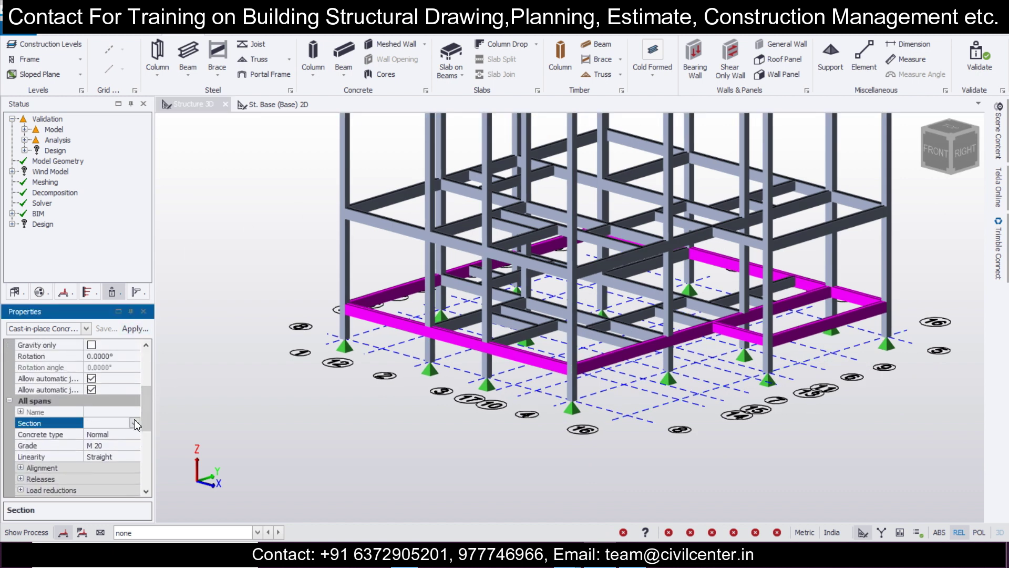
pyautogui.click(134, 423)
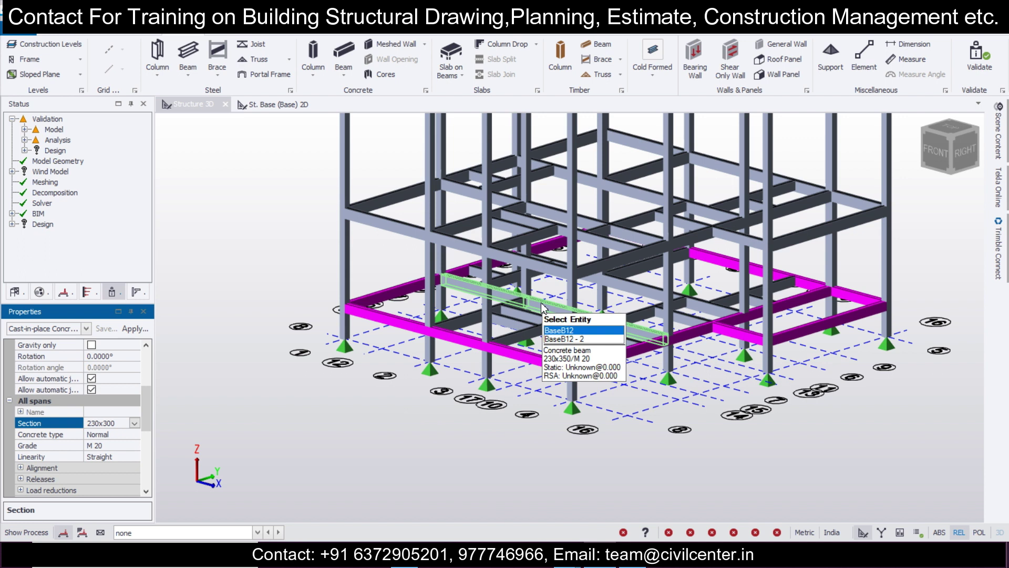
pyautogui.moveTo(426, 419); pyautogui.dragTo(482, 408, button='right')
pyautogui.press('Escape')
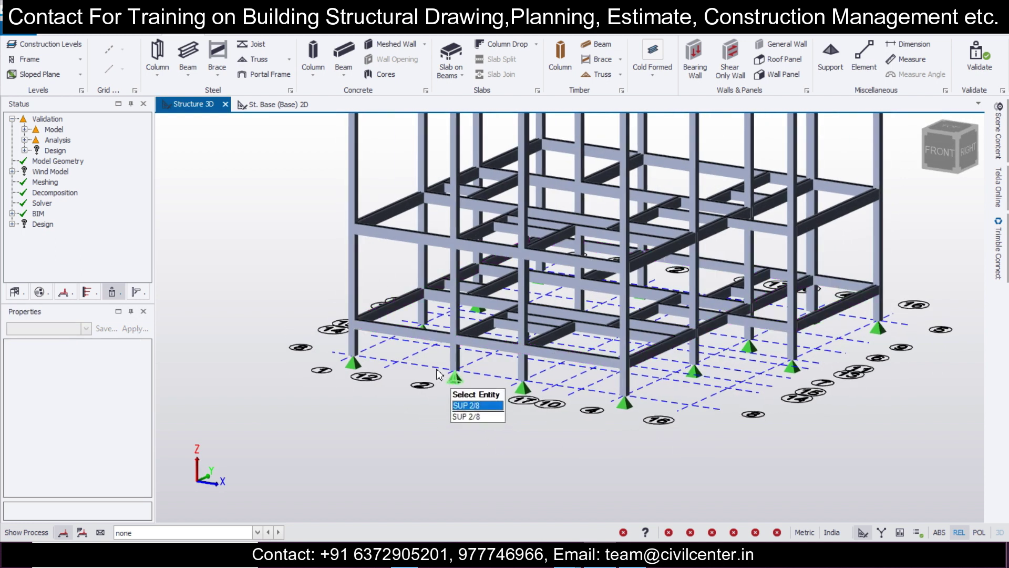
# Open the 2D plan of level 1 and validate the model
pyautogui.scroll(-5, 440, 375)
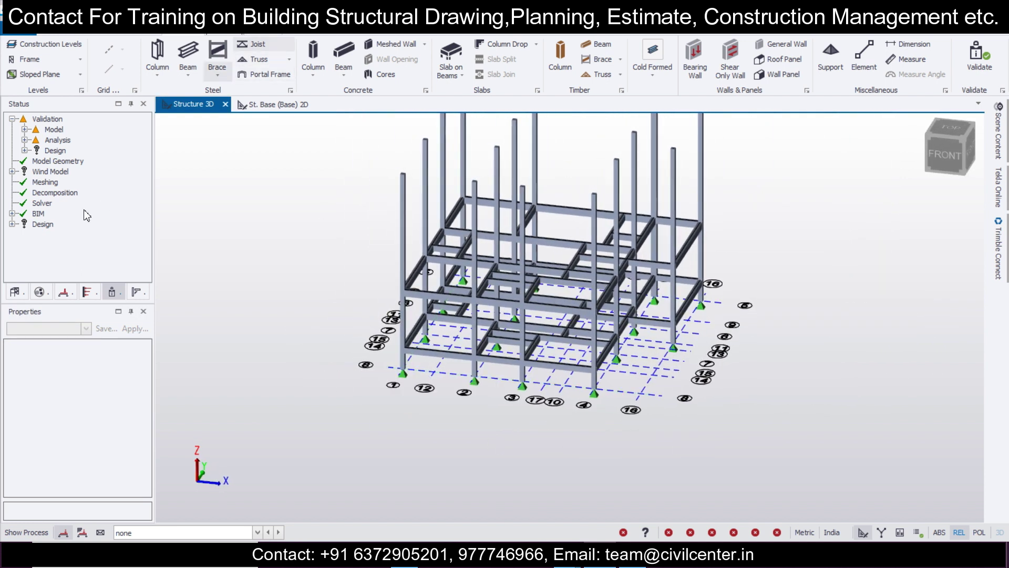
pyautogui.click(9, 291)
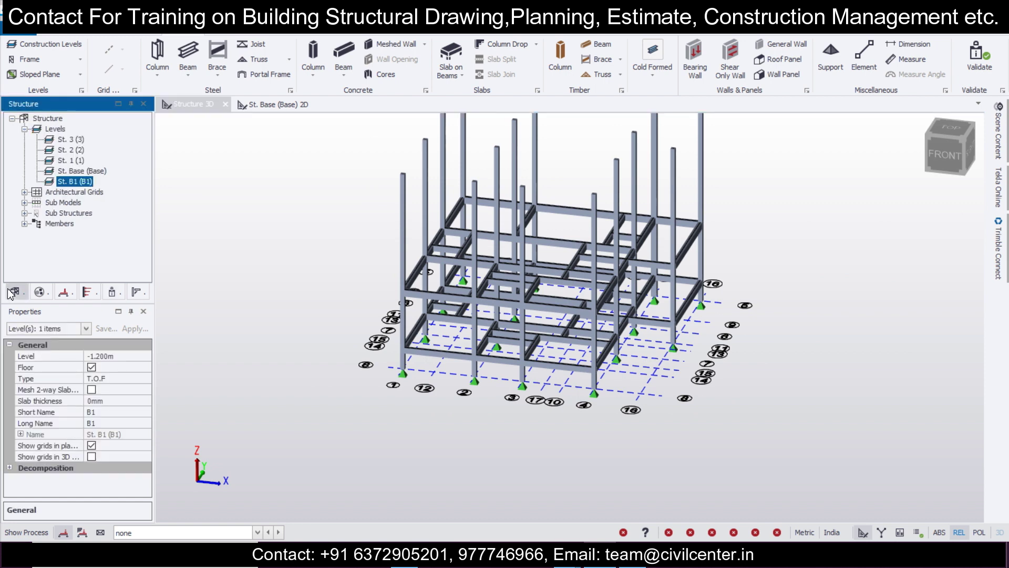
pyautogui.doubleClick(73, 162)
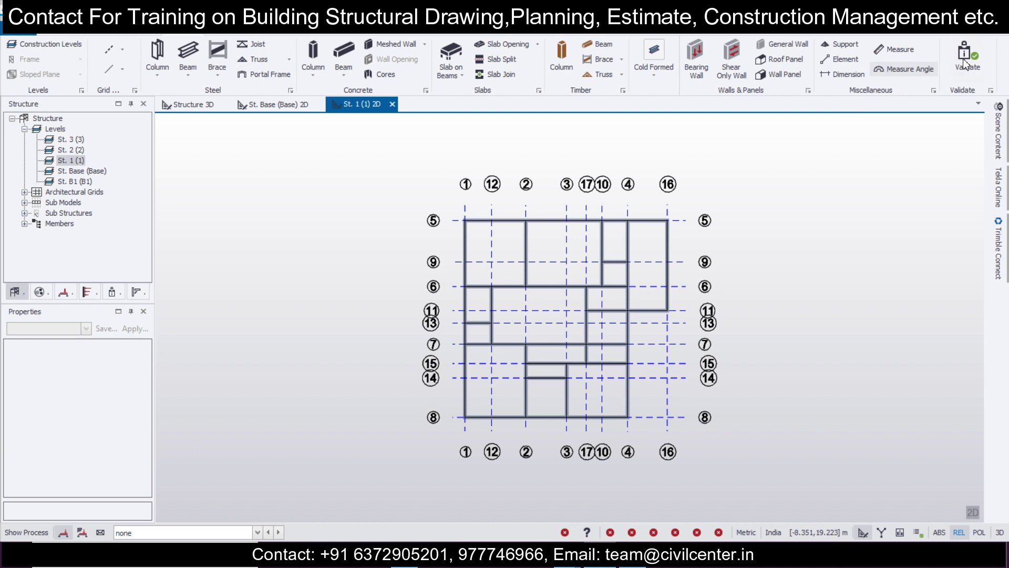
pyautogui.click(966, 64)
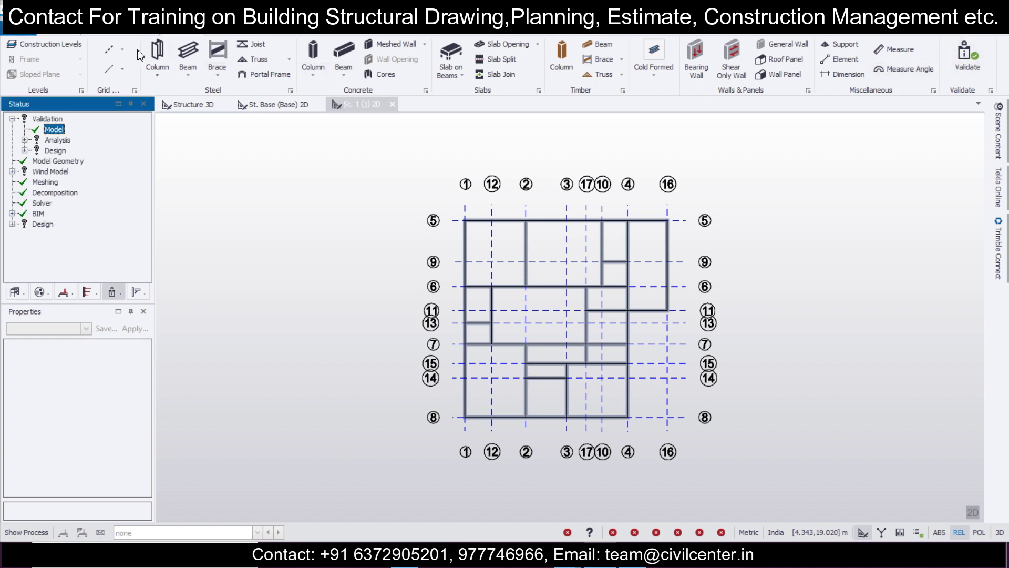
# Place slabs on beams in every level 1 bay except the staircase bay between grid lines 4 and 16
pyautogui.click(446, 57)
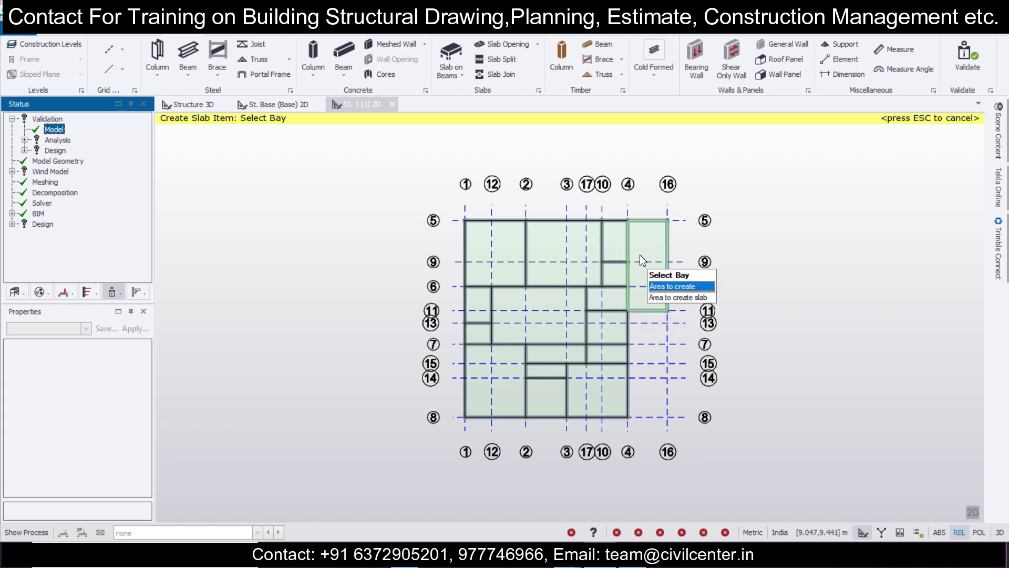
pyautogui.scroll(2, 604, 403)
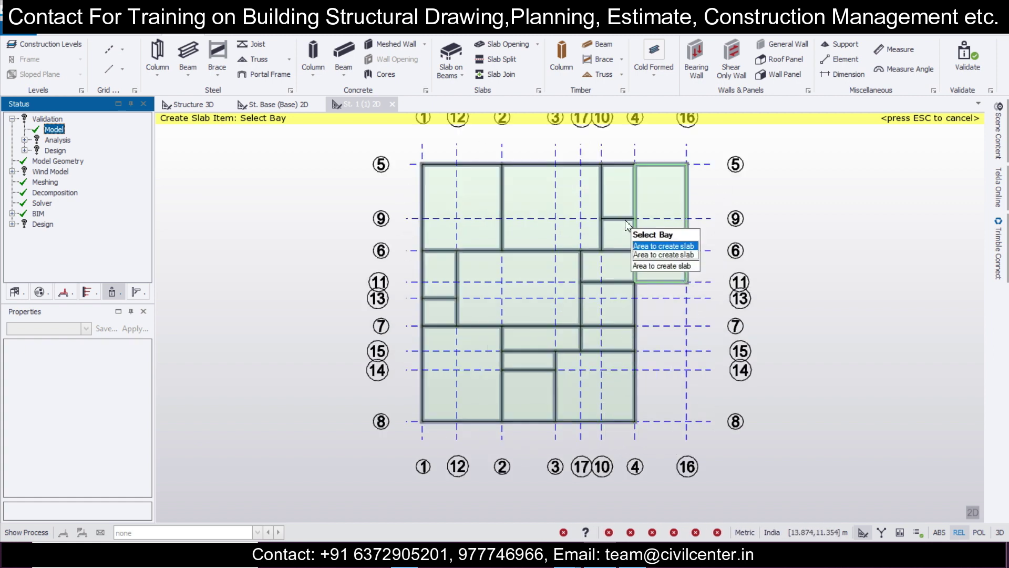
pyautogui.click(462, 207)
pyautogui.click(551, 204)
pyautogui.click(618, 235)
pyautogui.click(439, 274)
pyautogui.click(529, 300)
pyautogui.click(613, 269)
pyautogui.click(604, 305)
pyautogui.click(440, 312)
pyautogui.click(461, 373)
pyautogui.click(529, 360)
pyautogui.click(527, 390)
pyautogui.click(539, 340)
pyautogui.click(607, 341)
pyautogui.click(584, 388)
pyautogui.click(626, 205)
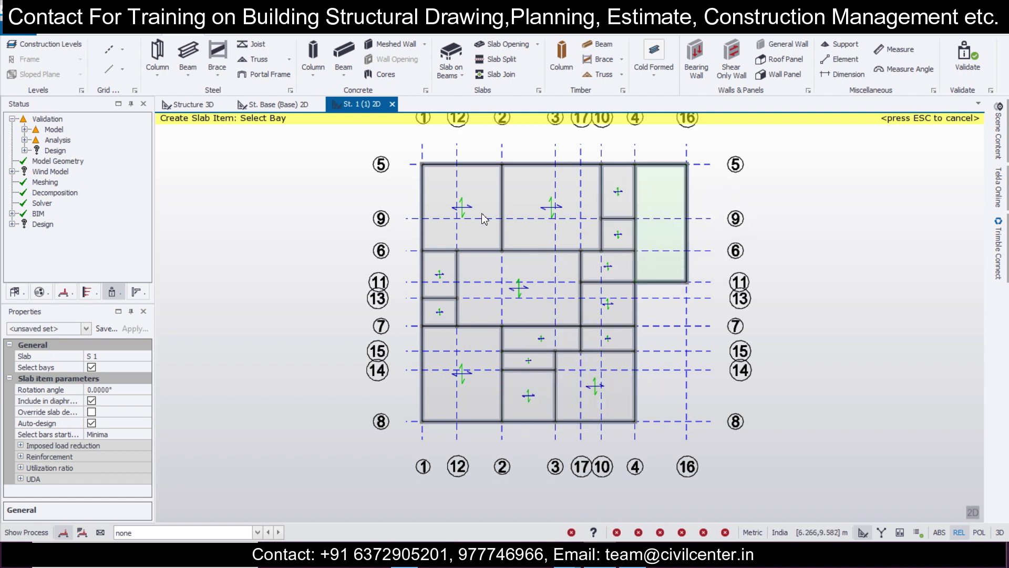
# Copy level 1 to levels 2 and 3 by setting their source to 1, and then make both levels -unique- again
pyautogui.click(192, 104)
pyautogui.moveTo(338, 347)
pyautogui.mouseDown(button='middle')
pyautogui.moveTo(417, 349)
pyautogui.moveTo(270, 331)
pyautogui.moveTo(572, 340)
pyautogui.moveTo(429, 397)
pyautogui.moveTo(327, 333)
pyautogui.mouseUp(button='middle')
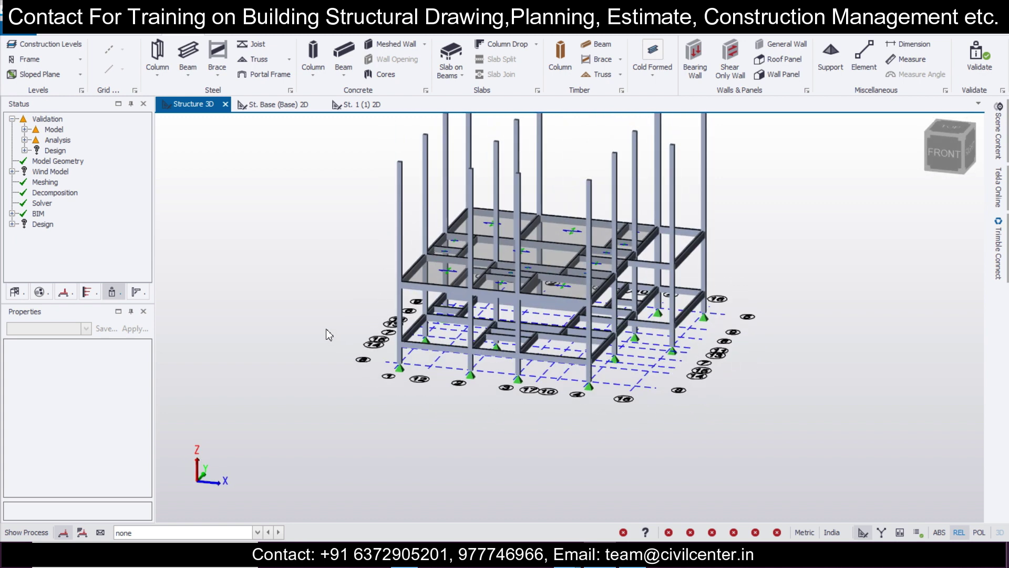
pyautogui.click(51, 44)
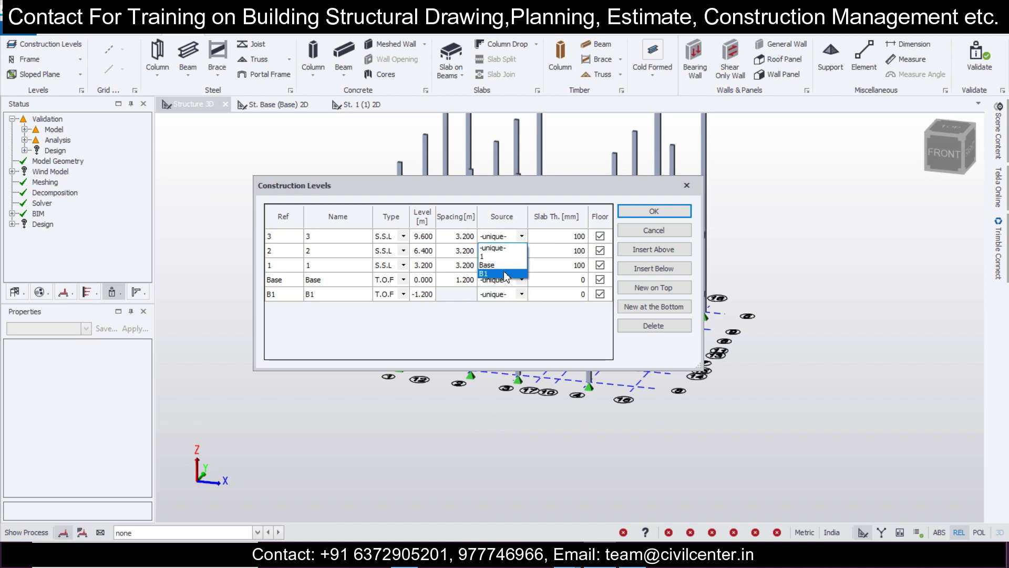
pyautogui.click(654, 212)
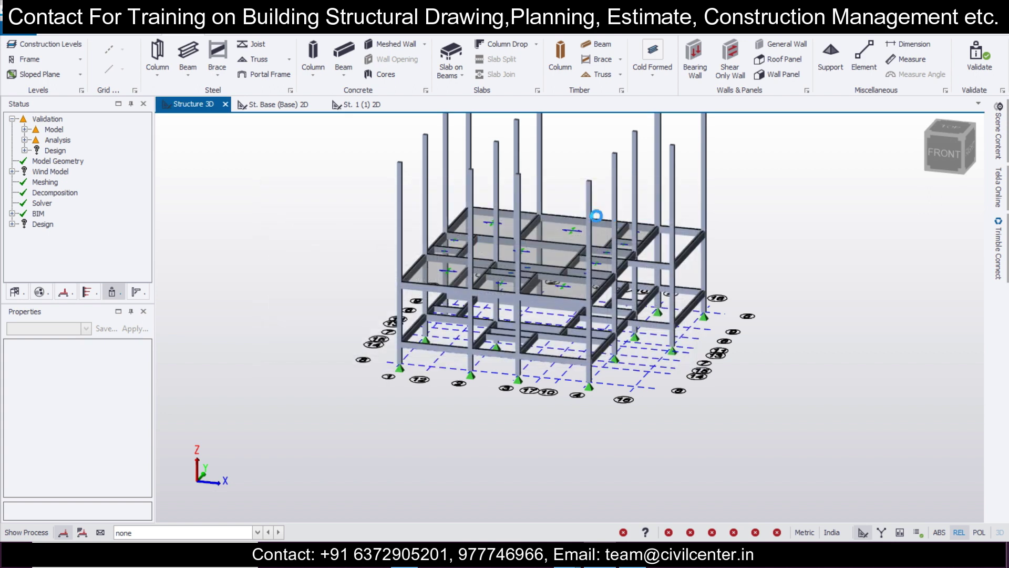
pyautogui.click(51, 44)
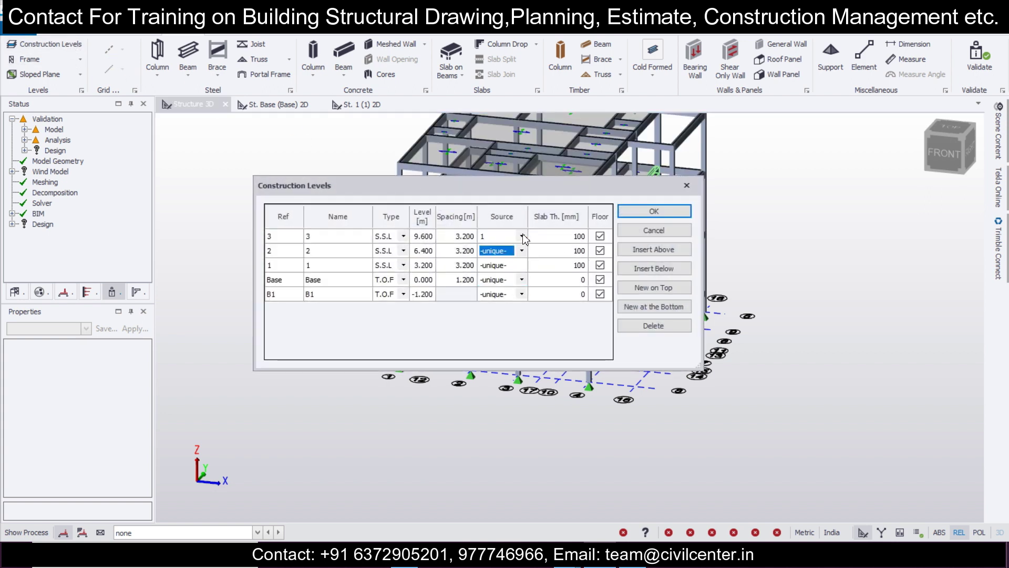
pyautogui.click(635, 215)
pyautogui.moveTo(420, 345); pyautogui.dragTo(444, 356, button='right')
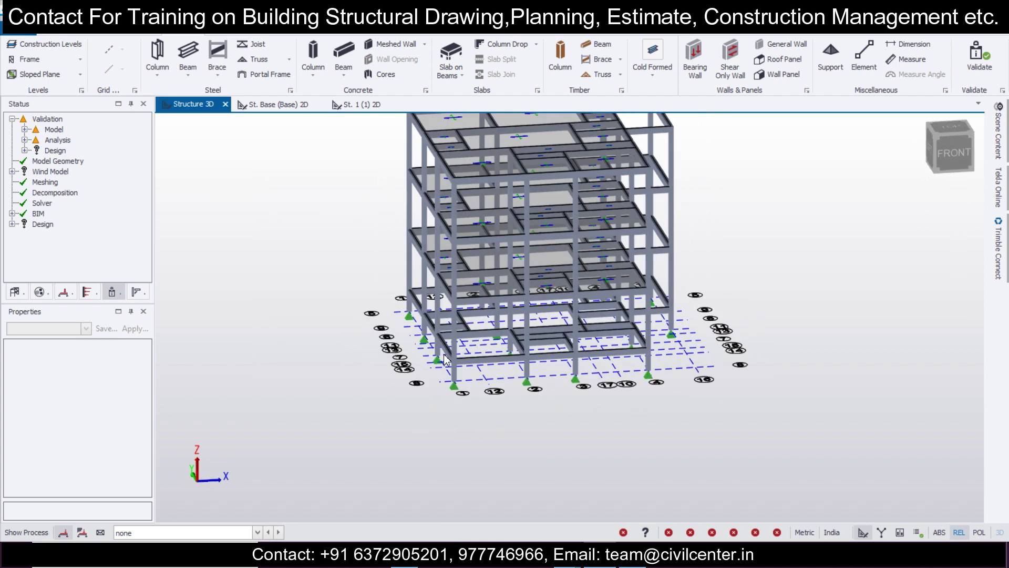
pyautogui.moveTo(444, 359); pyautogui.dragTo(384, 158, button='middle')
# Return to the level 1 plan and make 2 Dead the active load case
pyautogui.click(377, 109)
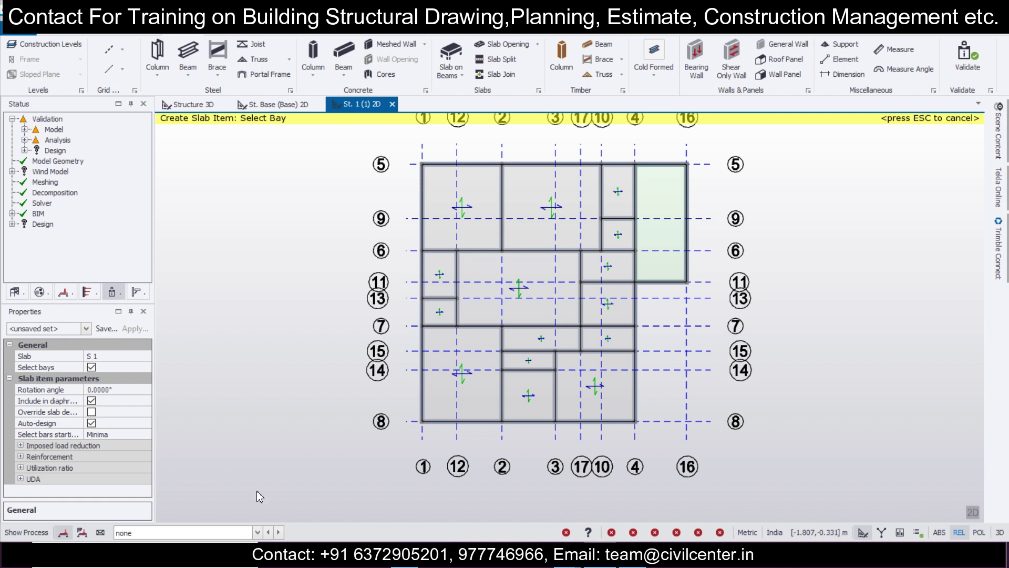
pyautogui.click(230, 536)
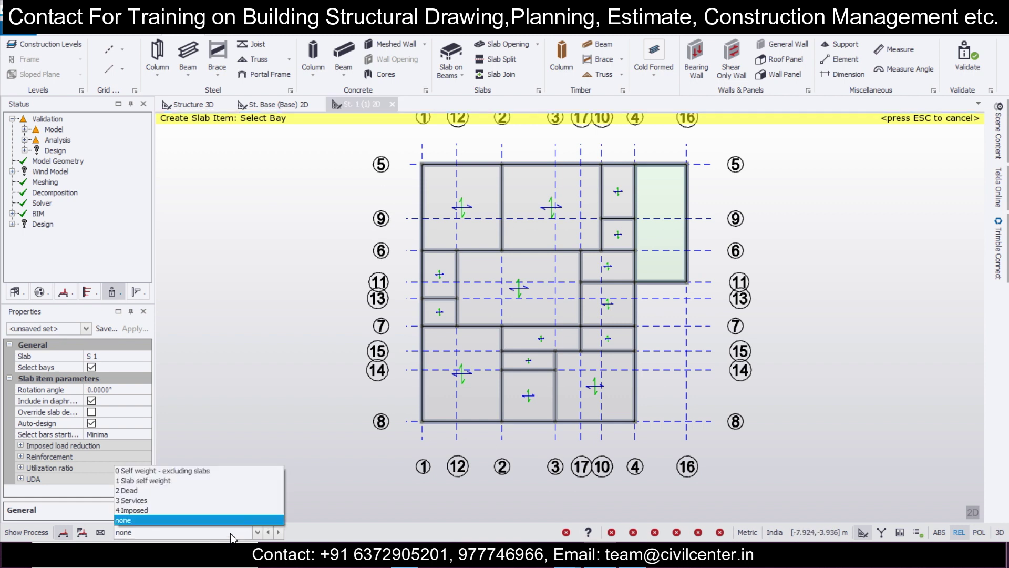
pyautogui.click(246, 490)
# End slab creation, hide the slab items in the level 1 plan and return to the 3D structure view
pyautogui.click(1000, 154)
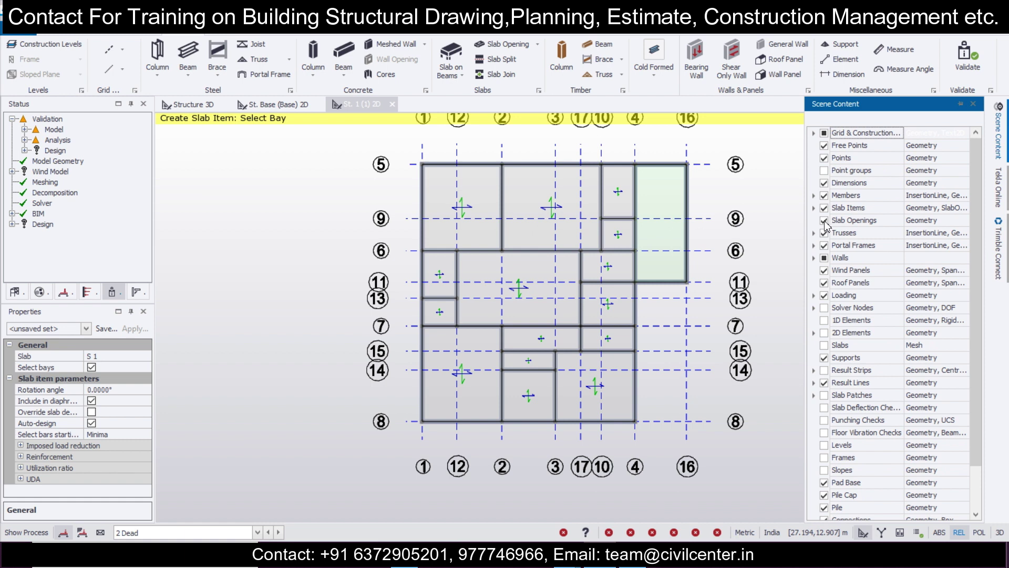
pyautogui.click(793, 268)
pyautogui.moveTo(1000, 128)
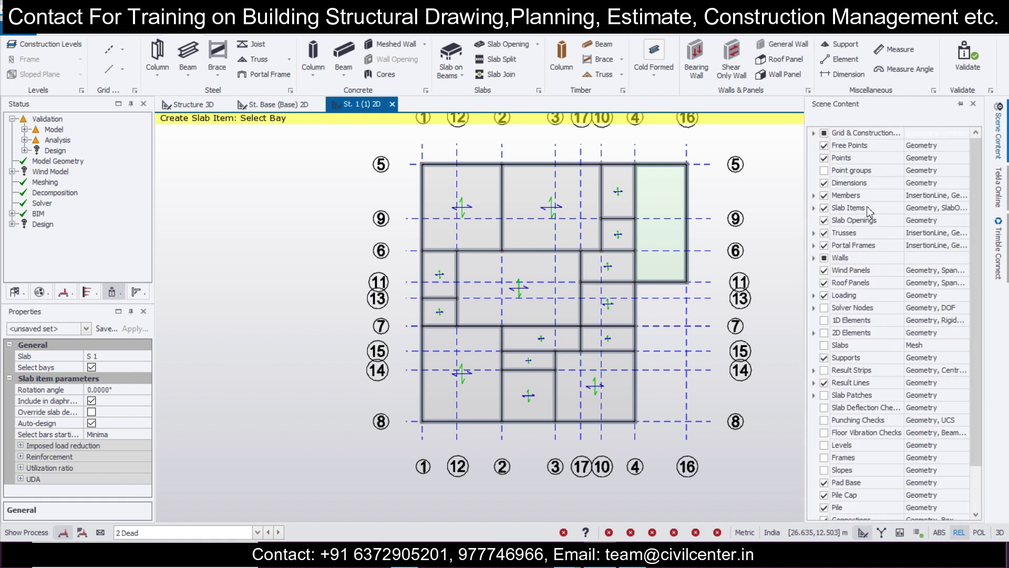
pyautogui.click(828, 213)
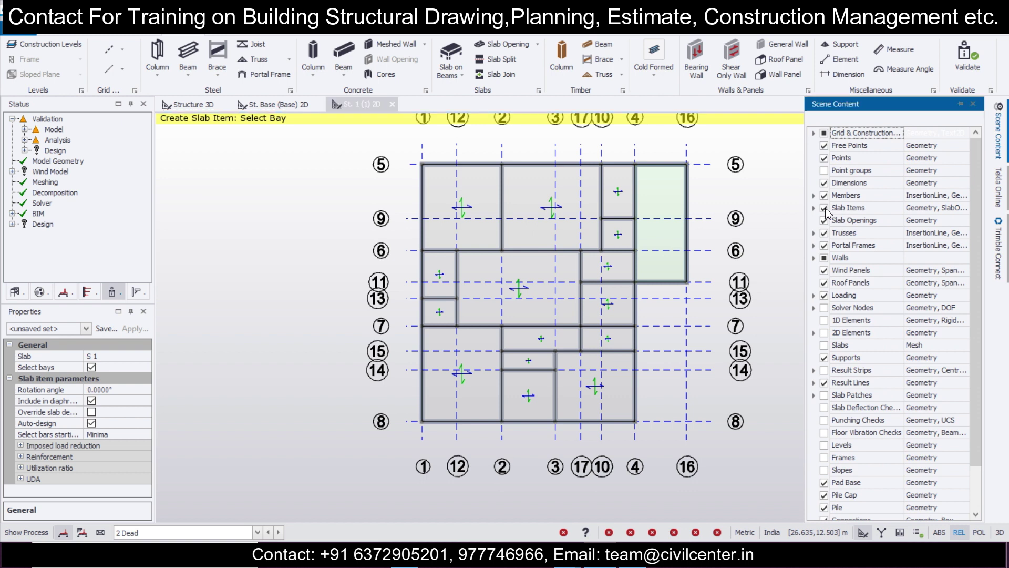
pyautogui.click(780, 263)
pyautogui.press('Escape')
pyautogui.click(990, 135)
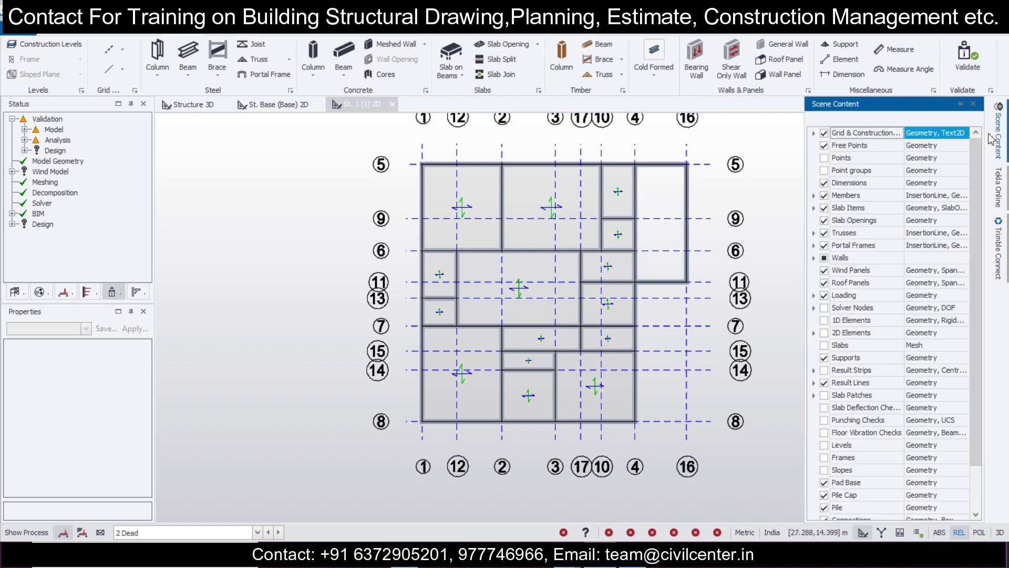
pyautogui.click(825, 209)
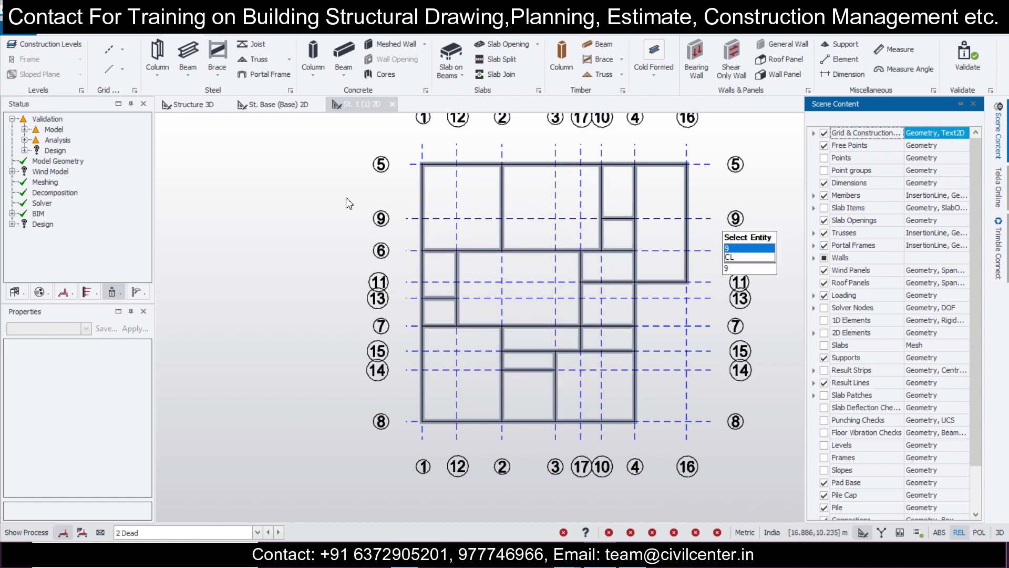
pyautogui.click(201, 105)
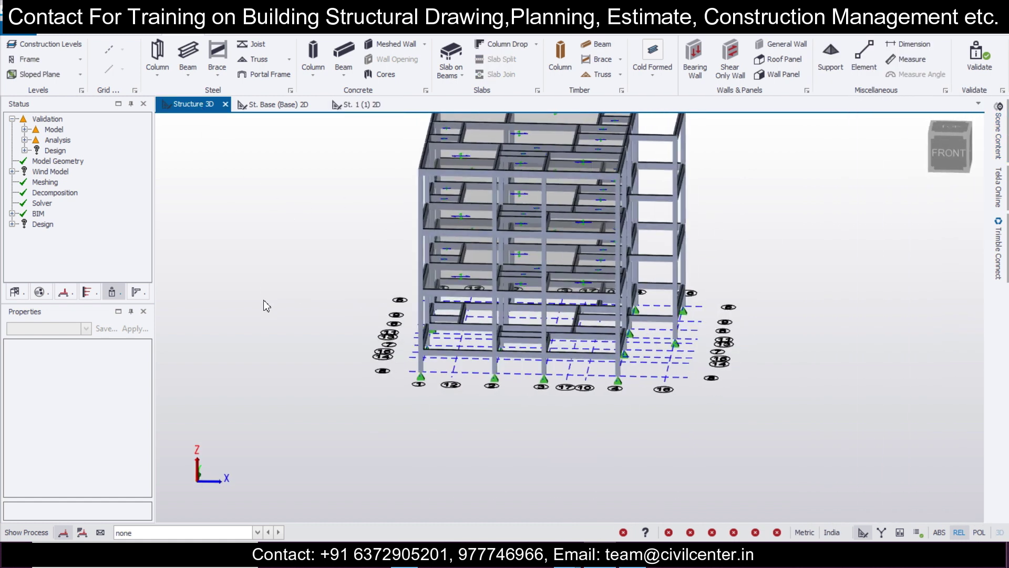
# On the base level plan, make 2 Dead the active load case and start a full UDL member load of 10.5 kN/m
pyautogui.click(278, 106)
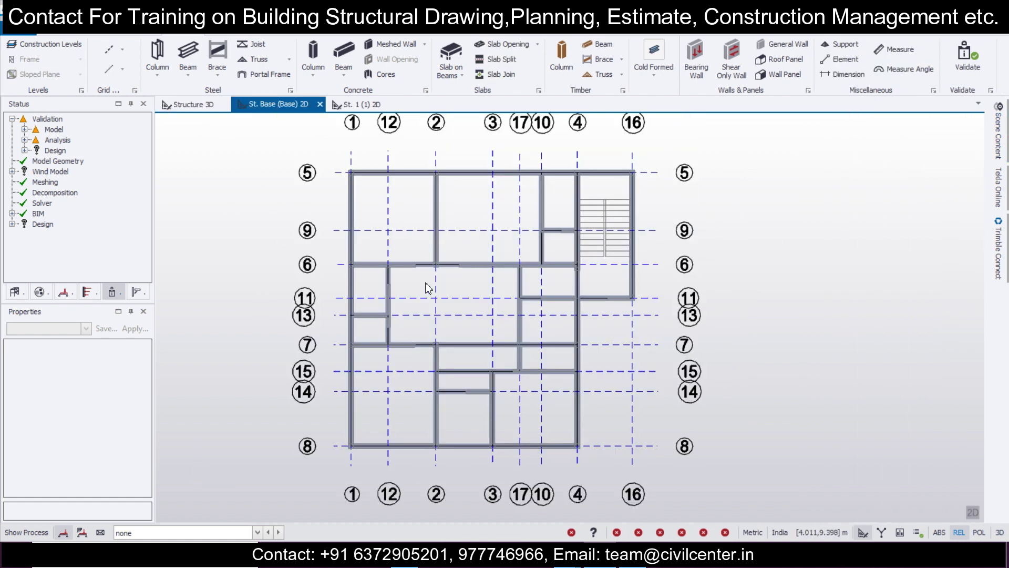
pyautogui.click(260, 34)
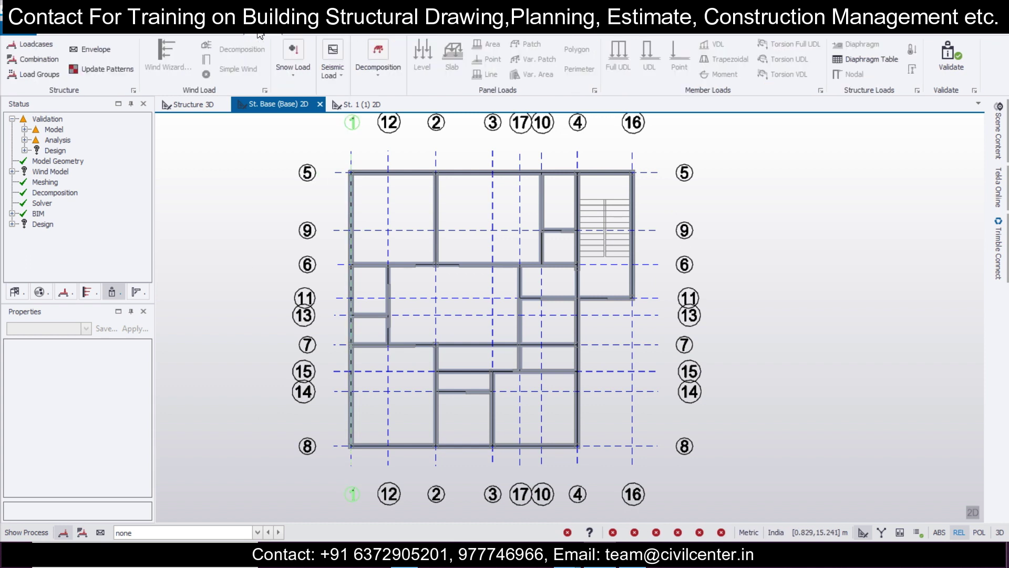
pyautogui.click(229, 530)
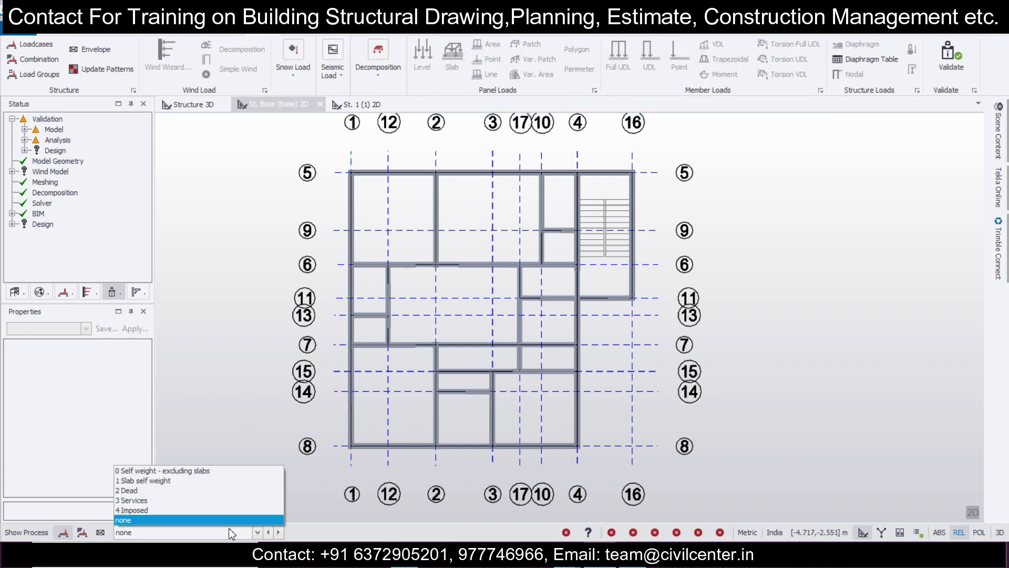
pyautogui.click(246, 495)
pyautogui.click(610, 62)
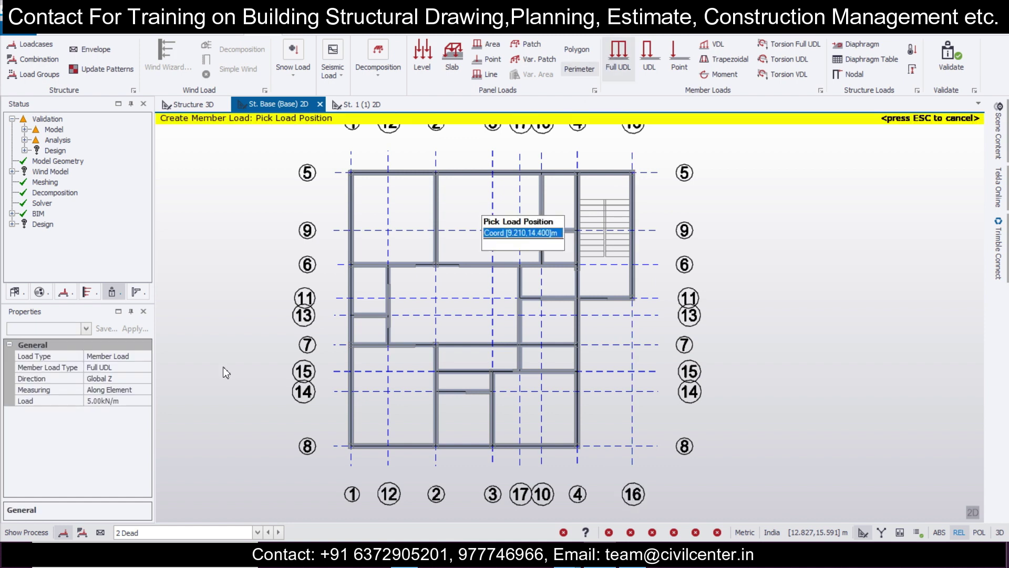
pyautogui.click(129, 399)
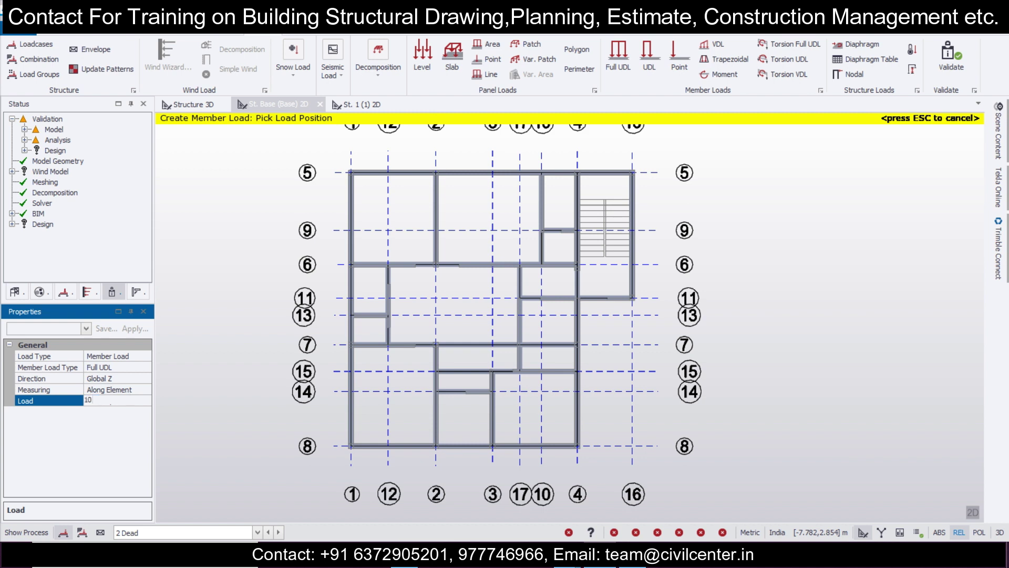
pyautogui.press('Return')
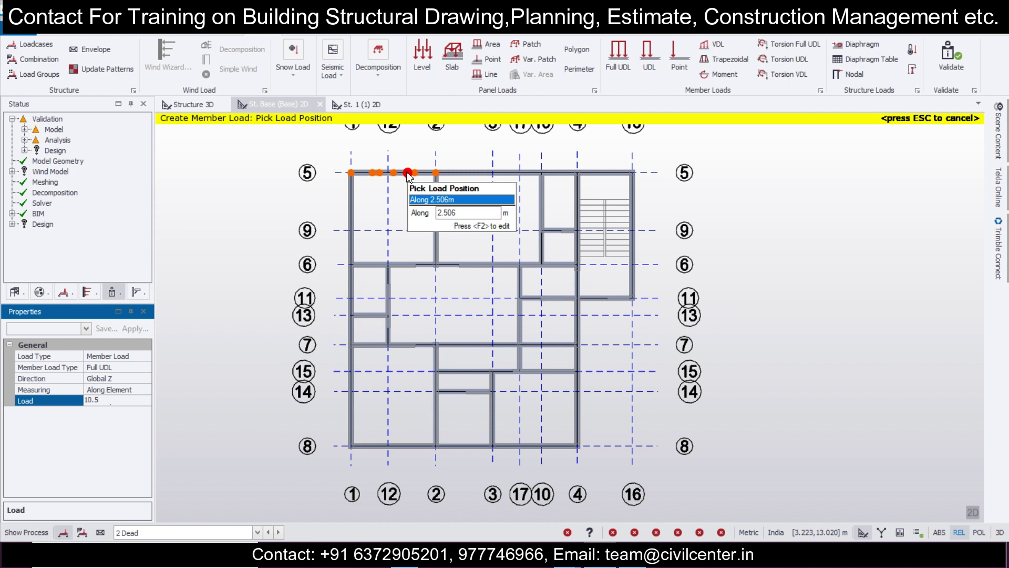
# Apply the 10.5 kN/m full UDL to the base level beams along grid line 5, around the staircase bay and along grid line 4
pyautogui.click(408, 173)
pyautogui.click(492, 173)
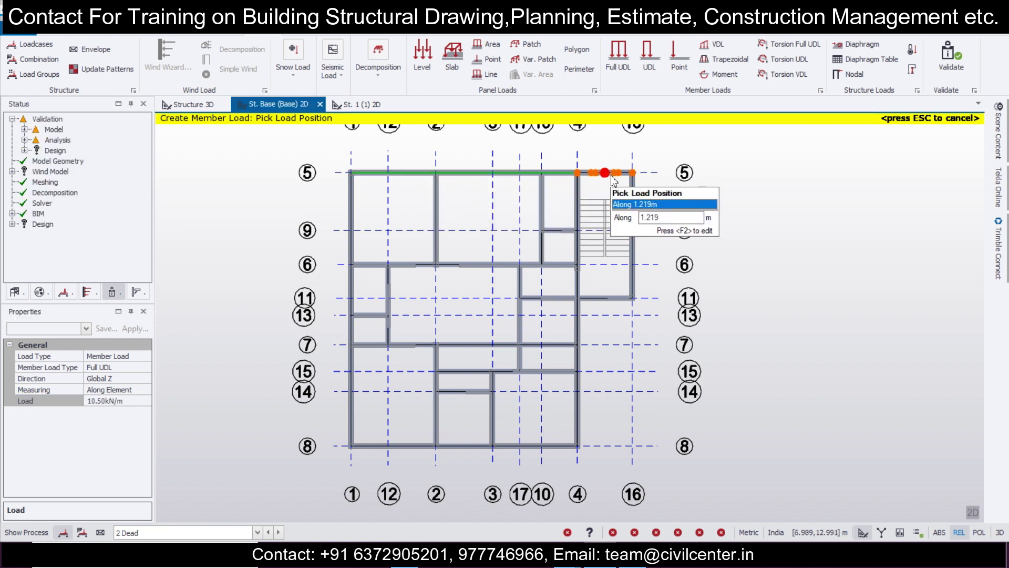
pyautogui.click(613, 174)
pyautogui.click(632, 284)
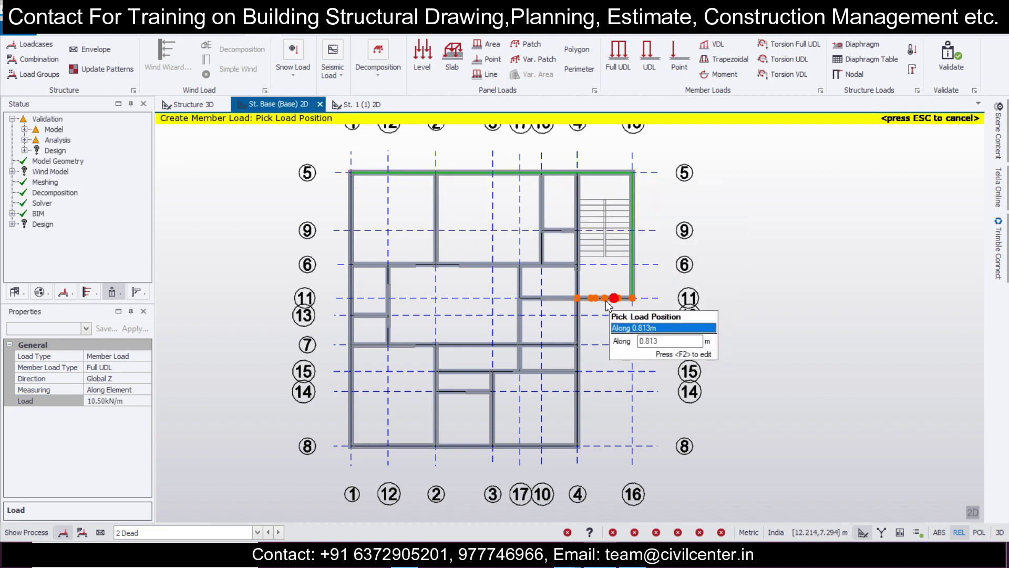
pyautogui.click(608, 299)
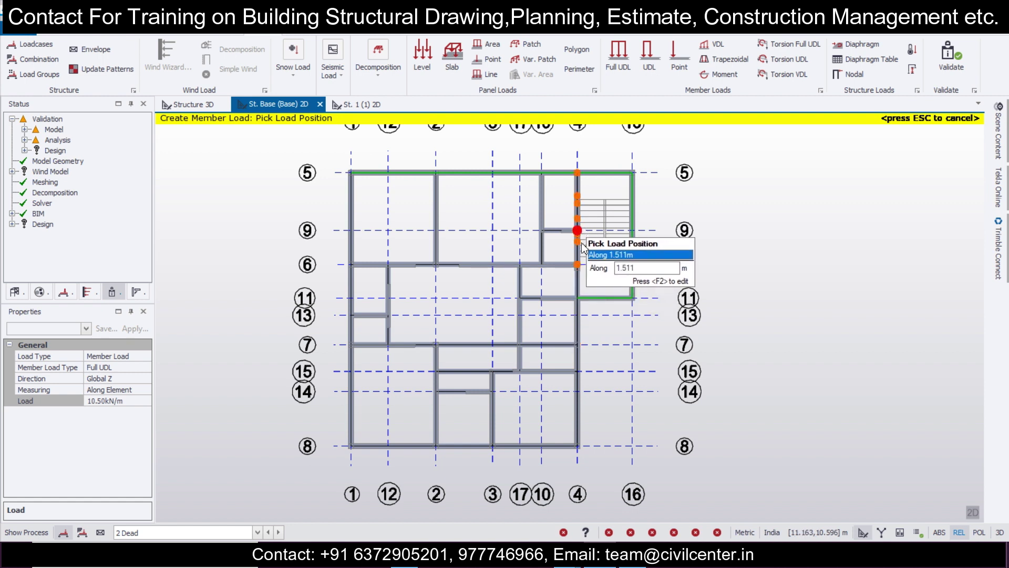
pyautogui.click(579, 246)
pyautogui.click(578, 288)
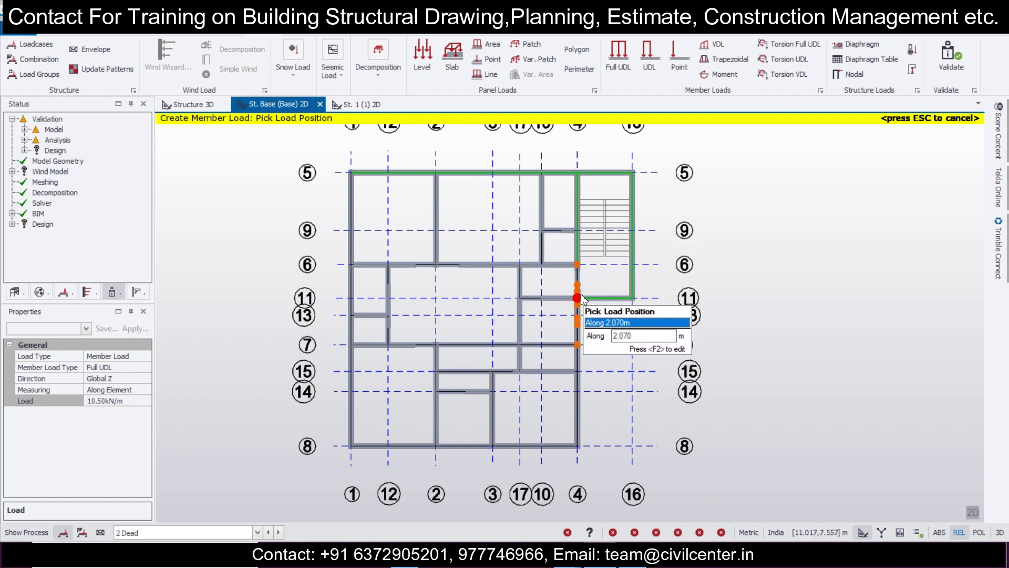
pyautogui.click(581, 397)
# Apply the 10.5 kN/m full UDL to the base level beams along grid lines 8 and 1
pyautogui.click(538, 451)
pyautogui.click(445, 451)
pyautogui.click(387, 446)
pyautogui.click(350, 401)
pyautogui.click(350, 331)
pyautogui.click(351, 294)
pyautogui.click(351, 233)
# Set the load to 5 kN/m and apply it to the base level's internal beams on grid lines 2, 10, 9, 6, 12, 13 and 7
pyautogui.click(130, 402)
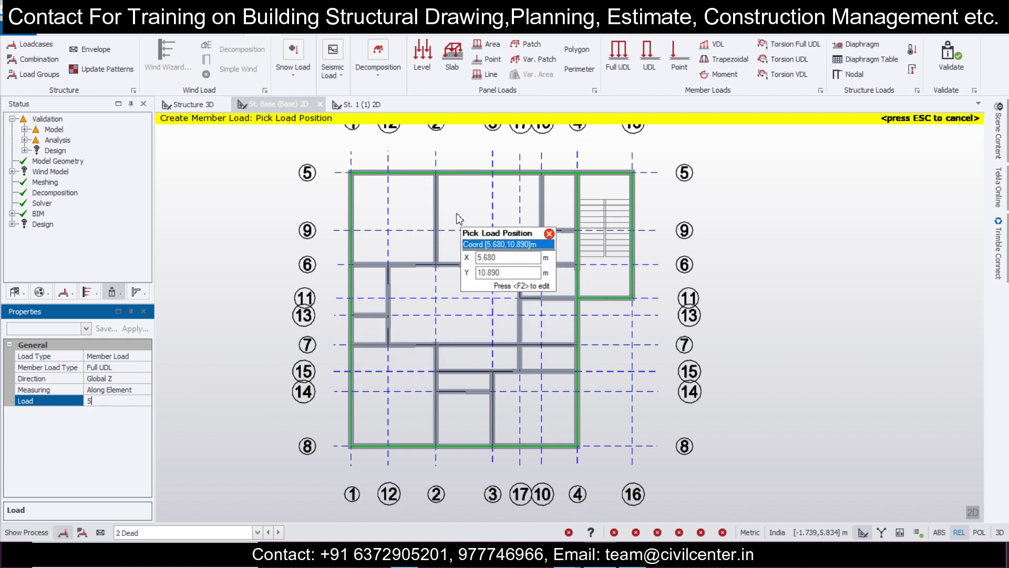
pyautogui.click(438, 214)
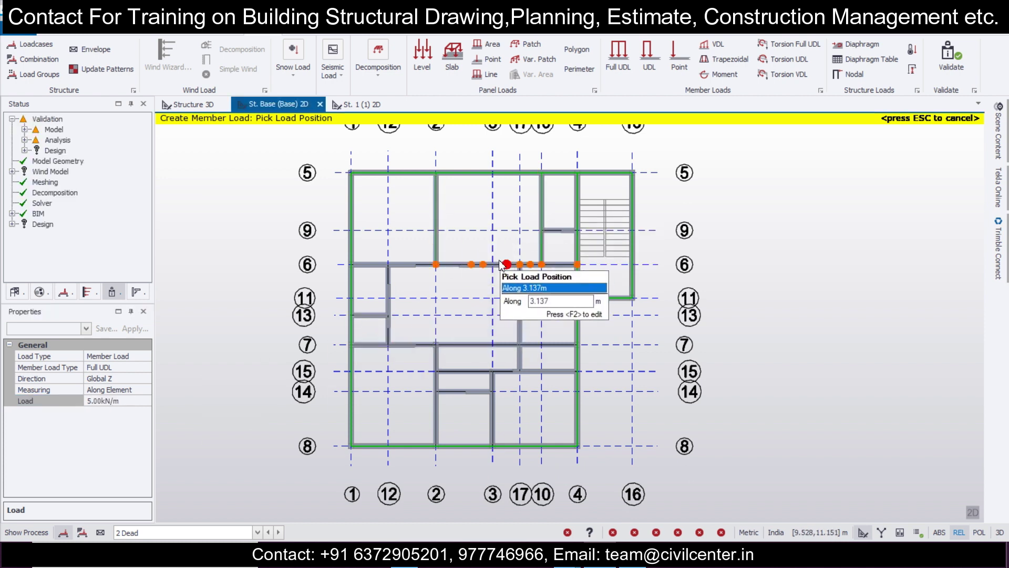
pyautogui.click(541, 247)
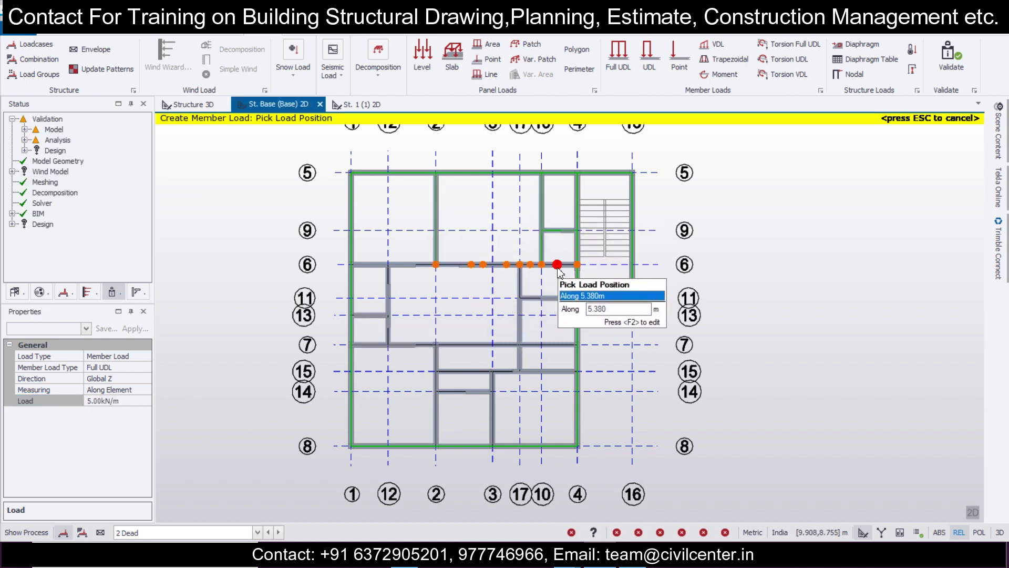
pyautogui.click(411, 265)
pyautogui.click(390, 299)
pyautogui.click(370, 319)
pyautogui.click(426, 356)
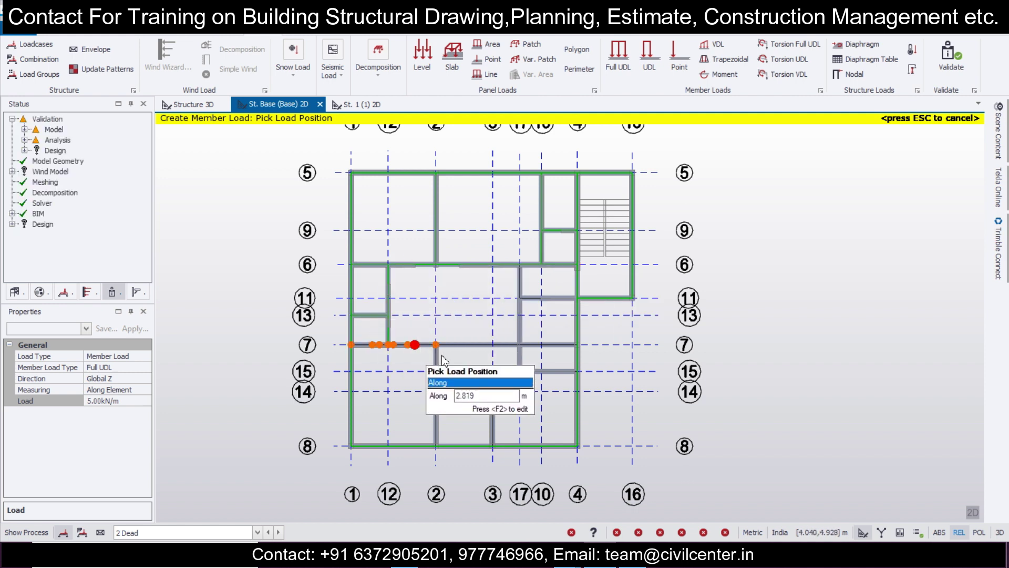
# Apply the 5 kN/m full UDL to the remaining internal base level beams on grid lines 7, 17, 11, 15, 2, 14 and 3
pyautogui.click(495, 354)
pyautogui.click(520, 303)
pyautogui.click(552, 295)
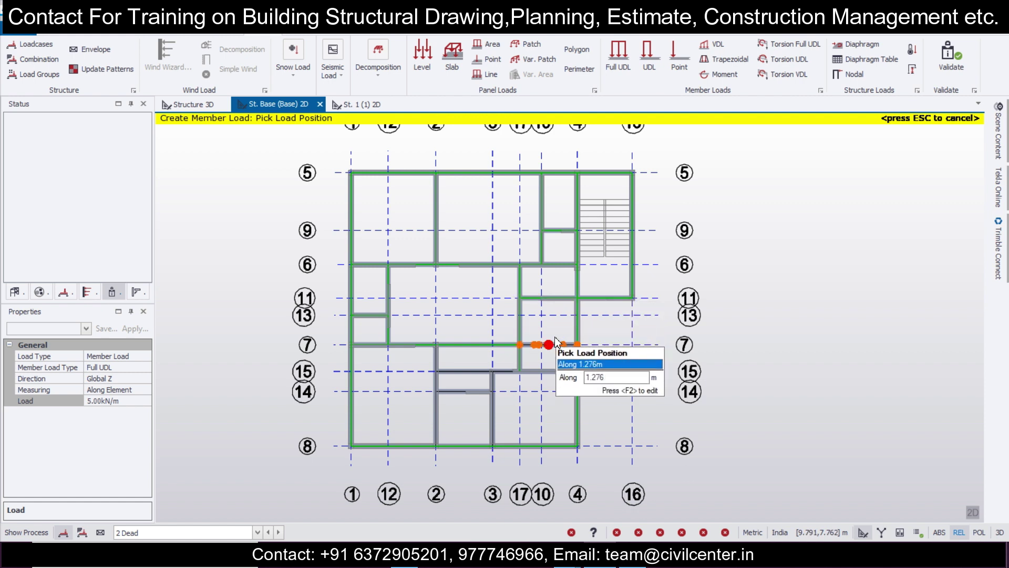
pyautogui.click(547, 344)
pyautogui.click(541, 374)
pyautogui.click(440, 410)
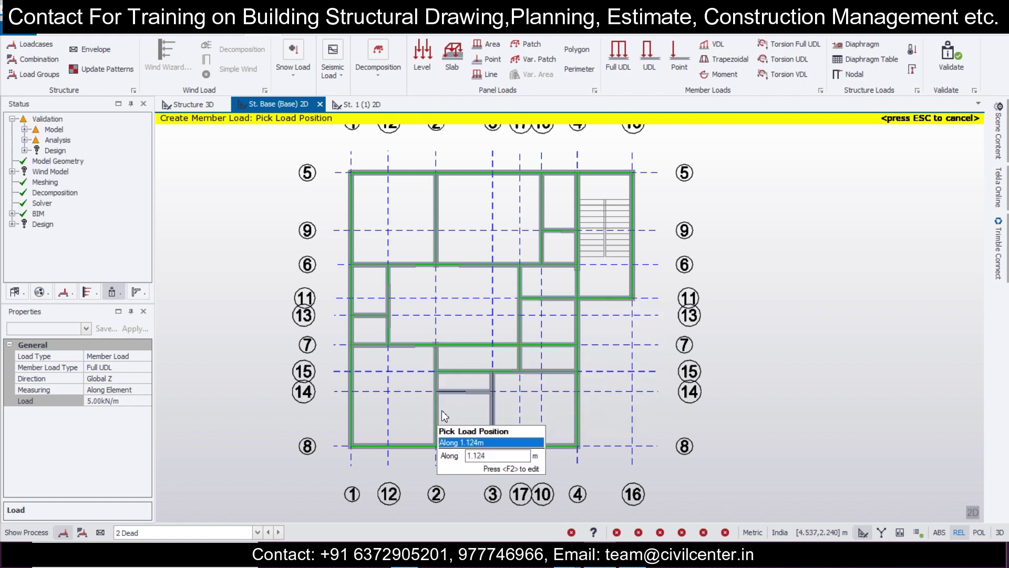
pyautogui.click(459, 397)
pyautogui.click(496, 414)
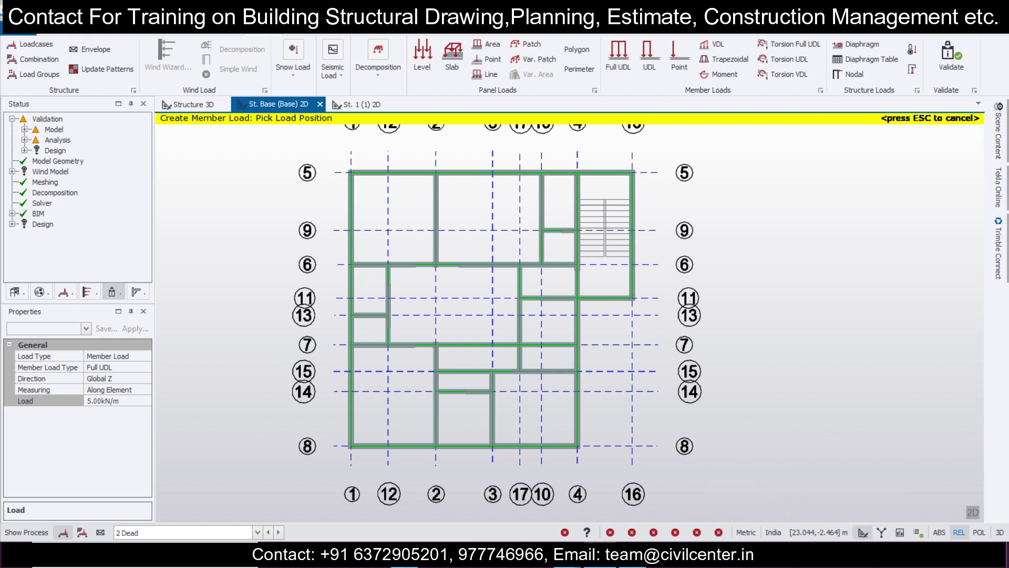
# Inspect the base level's member loads in 3D and return to its 2D plan
pyautogui.click(633, 557)
pyautogui.click(633, 558)
pyautogui.click(974, 513)
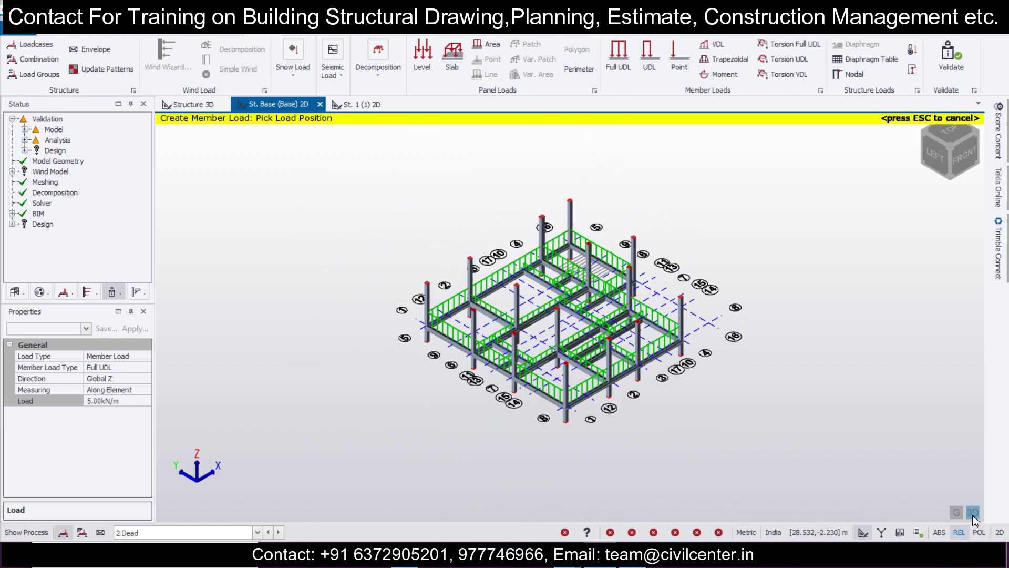
pyautogui.click(973, 514)
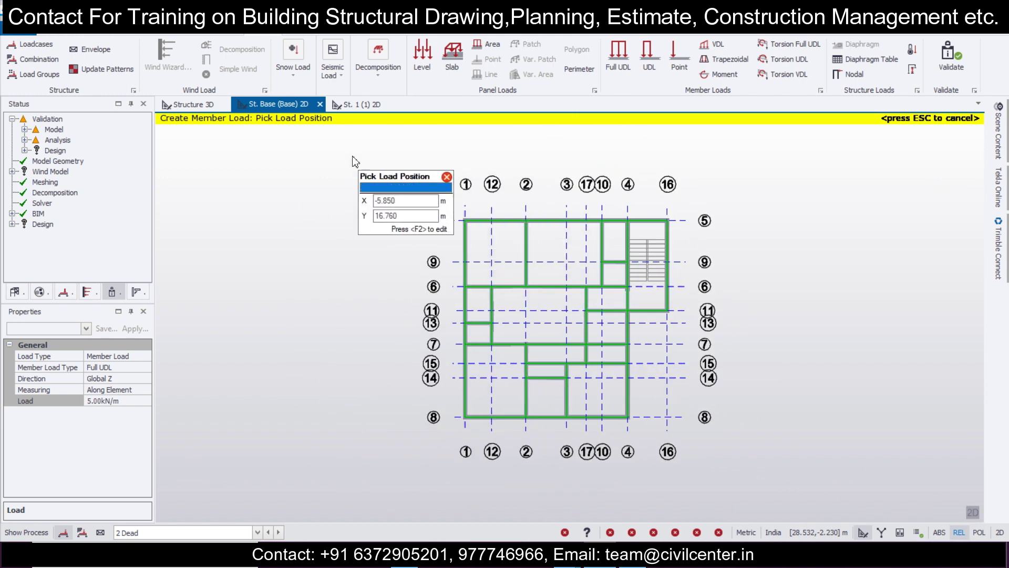
# Open the level 1 plan, make 2 Dead the active load case and start a full UDL member load
pyautogui.click(355, 105)
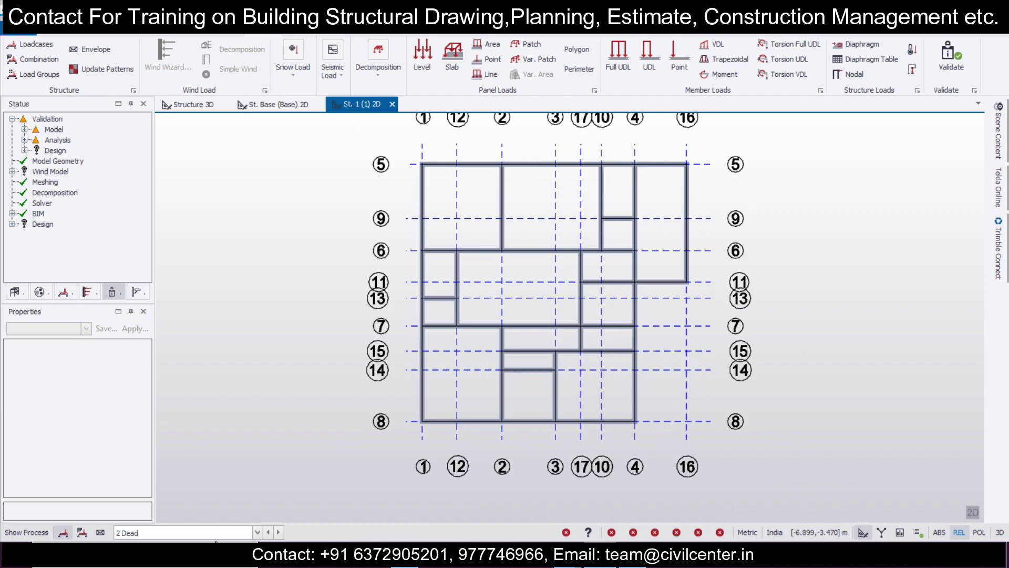
pyautogui.click(256, 532)
pyautogui.click(137, 491)
pyautogui.click(616, 72)
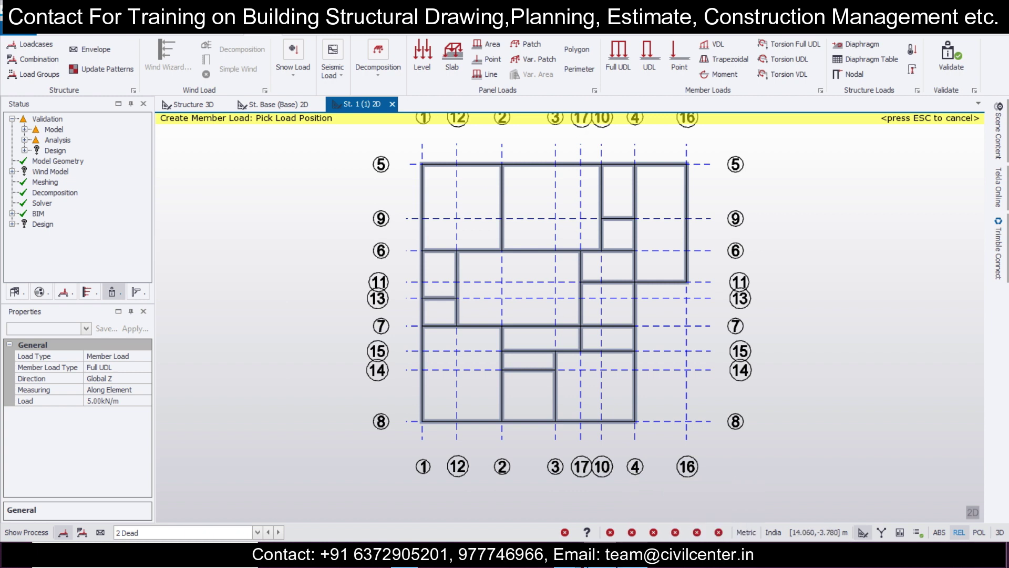
# Switch to AutoCAD to examine the wall layout in Centerline dwg Metric.dwg, and return to the level 1 plan in Tekla Structural Designer
pyautogui.moveTo(568, 562)
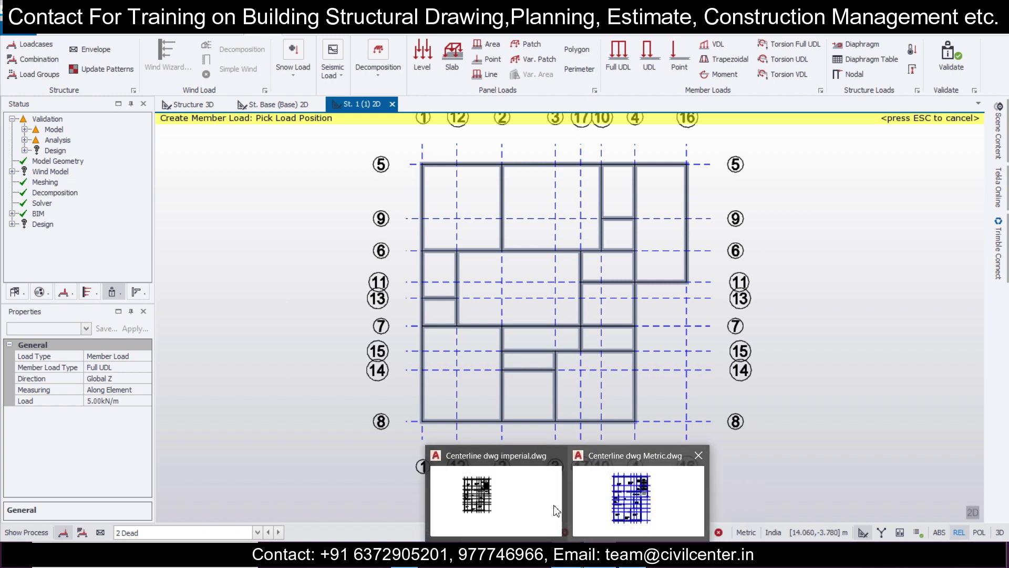
pyautogui.click(613, 499)
pyautogui.moveTo(489, 48)
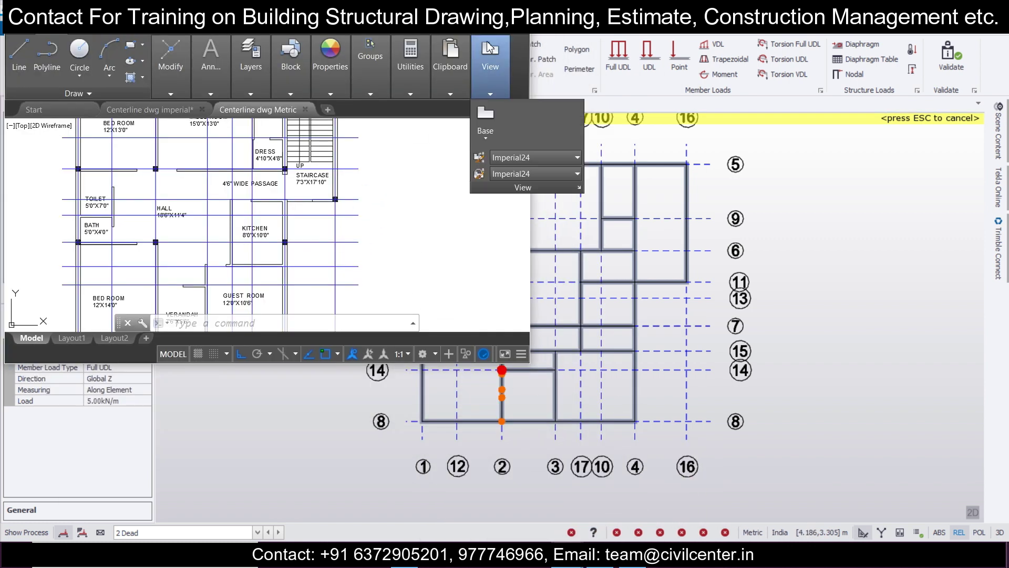
pyautogui.click(490, 11)
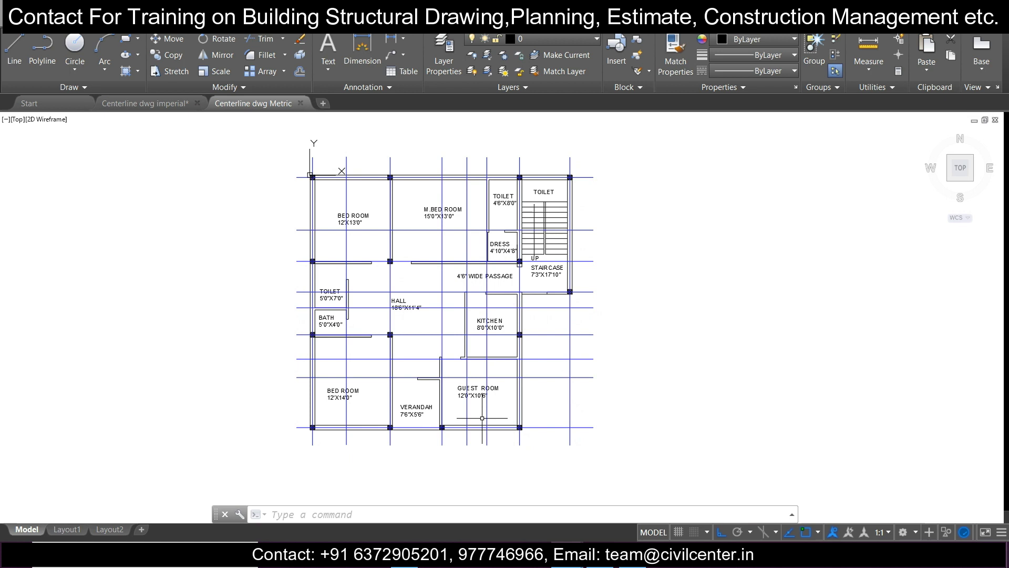
pyautogui.scroll(2, 482, 418)
pyautogui.scroll(-2, 479, 414)
pyautogui.scroll(2, 315, 268)
pyautogui.scroll(-2, 315, 268)
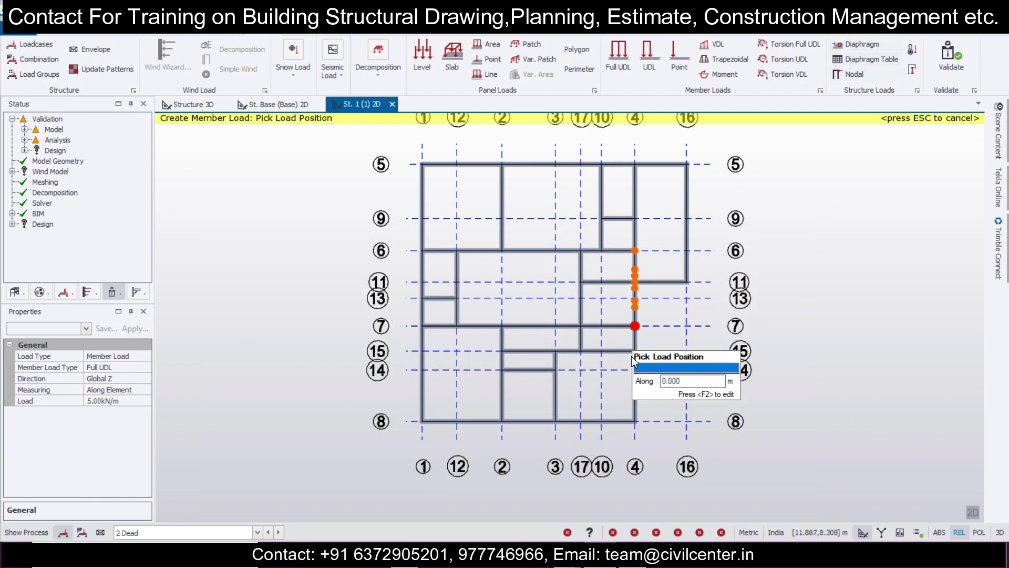
pyautogui.click(639, 565)
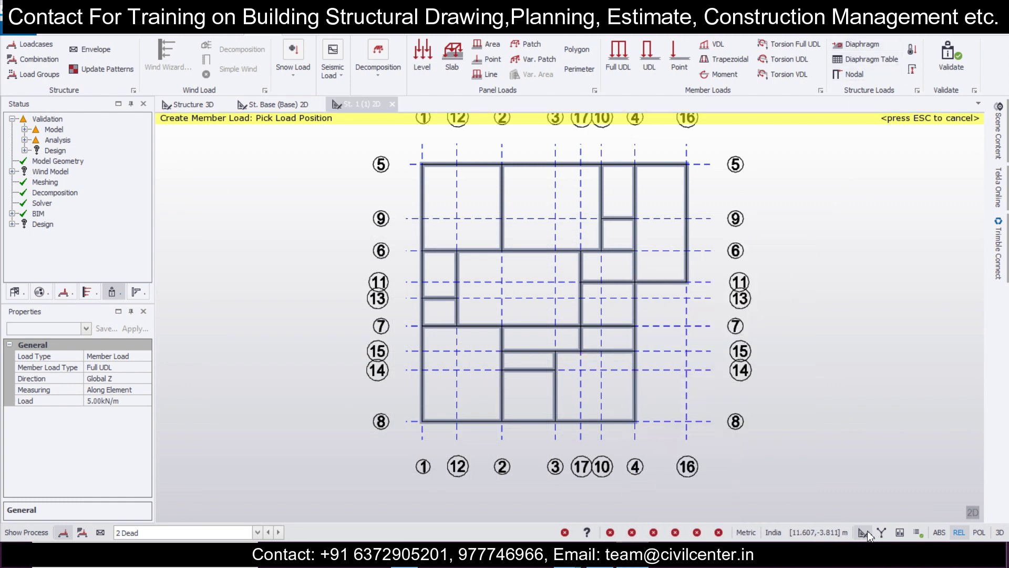
pyautogui.click(868, 535)
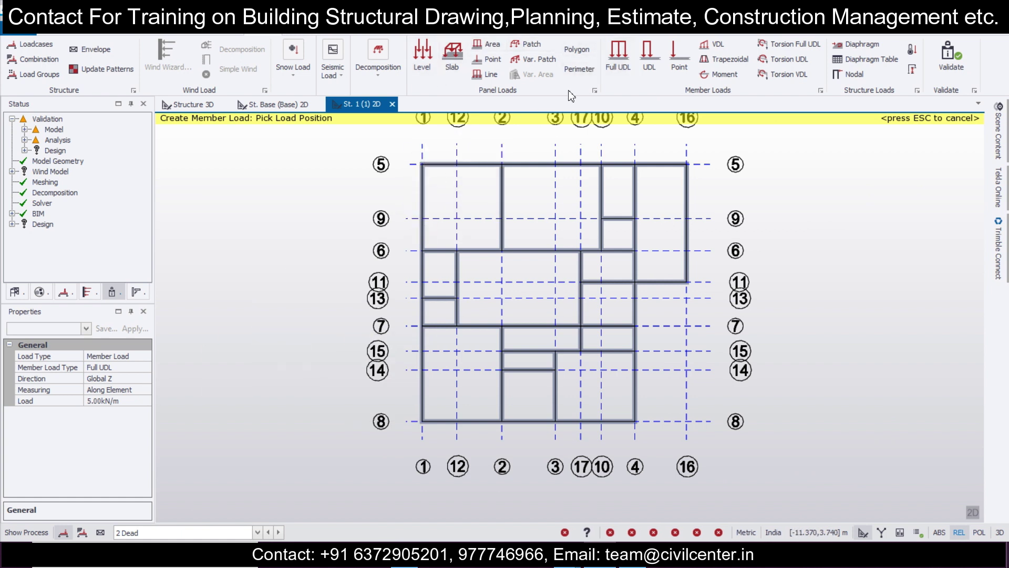
# Set the load to 10.5 kN/m and apply it to level 1's beams along grid line 4 and on grid line 8 between 3 and 4
pyautogui.click(130, 405)
pyautogui.write('11')
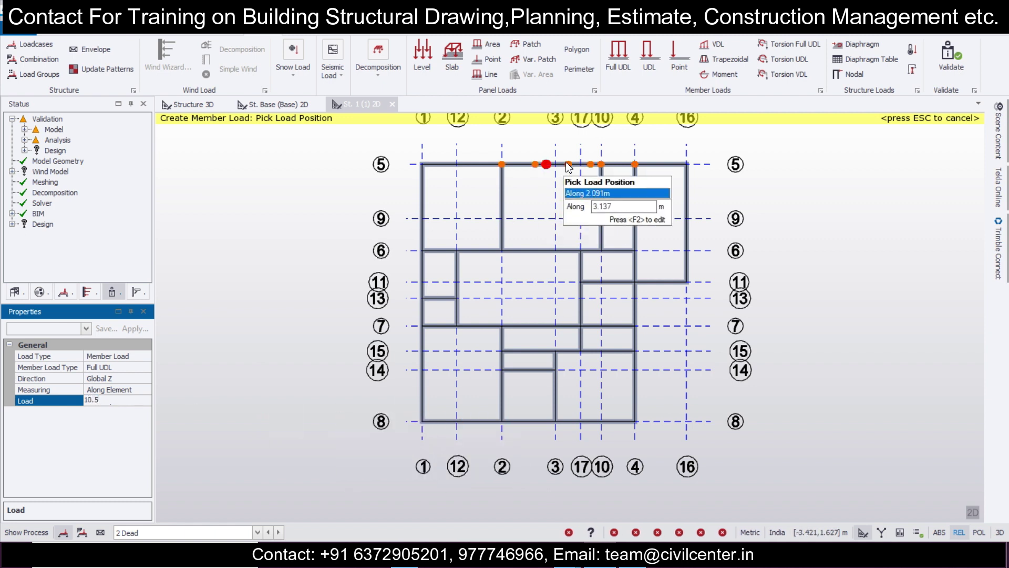
pyautogui.click(635, 213)
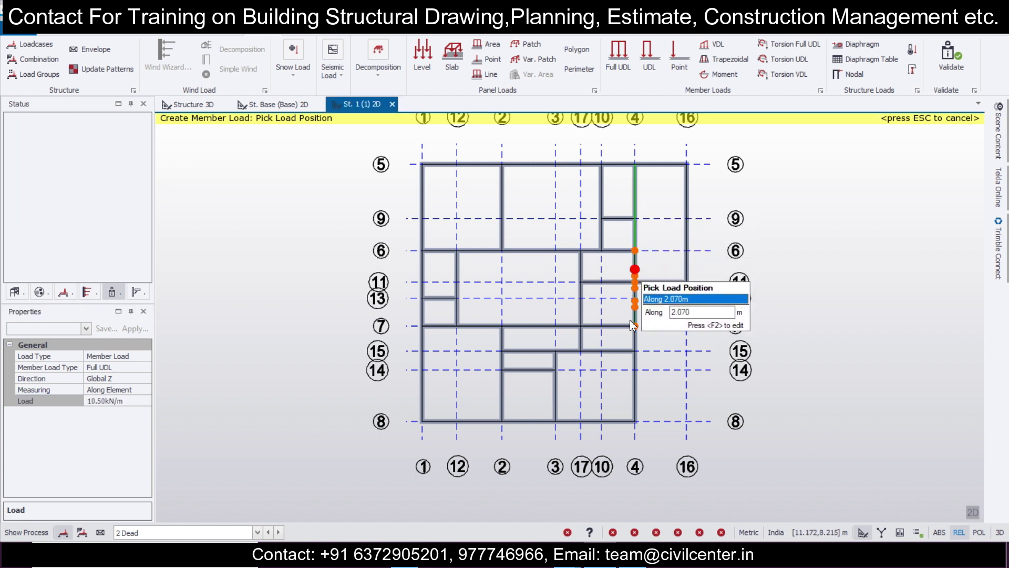
pyautogui.click(635, 266)
pyautogui.click(635, 290)
pyautogui.click(635, 313)
pyautogui.click(635, 338)
pyautogui.click(635, 360)
pyautogui.click(635, 395)
pyautogui.click(603, 419)
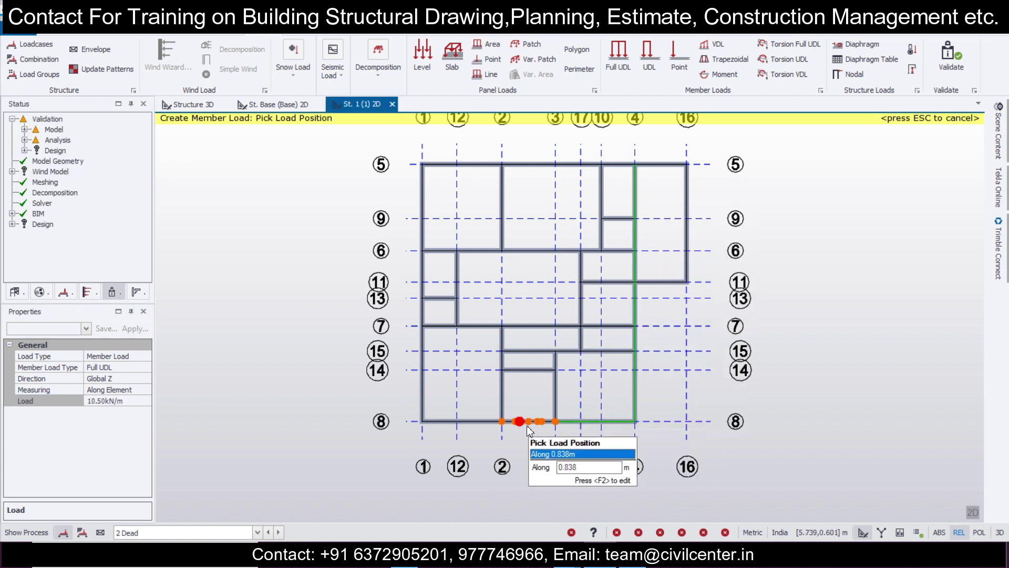
# Apply the 10.5 kN/m full UDL to level 1's beams on grid line 8 between 3 and 1 and along grid line 1
pyautogui.click(525, 421)
pyautogui.click(454, 420)
pyautogui.click(423, 384)
pyautogui.click(422, 313)
pyautogui.click(422, 291)
pyautogui.click(422, 266)
pyautogui.click(422, 234)
pyautogui.click(422, 190)
# Apply the 10.5 kN/m full UDL to level 1's beams along grid lines 5 and 16 and on grid line 11 beside the staircase bay
pyautogui.click(459, 164)
pyautogui.click(557, 164)
pyautogui.click(683, 164)
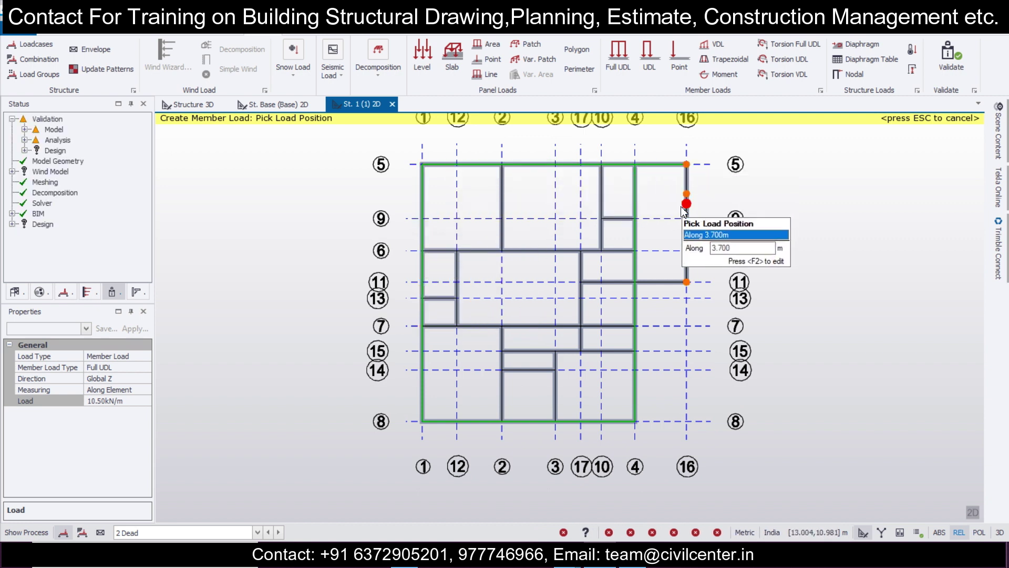
pyautogui.click(686, 221)
pyautogui.click(660, 282)
# Set the load to 5 kN/m and apply it to level 1's internal beams on grid lines 10, 9, 2, 6, 12, 13 and on 7 from 1 to 2
pyautogui.click(119, 402)
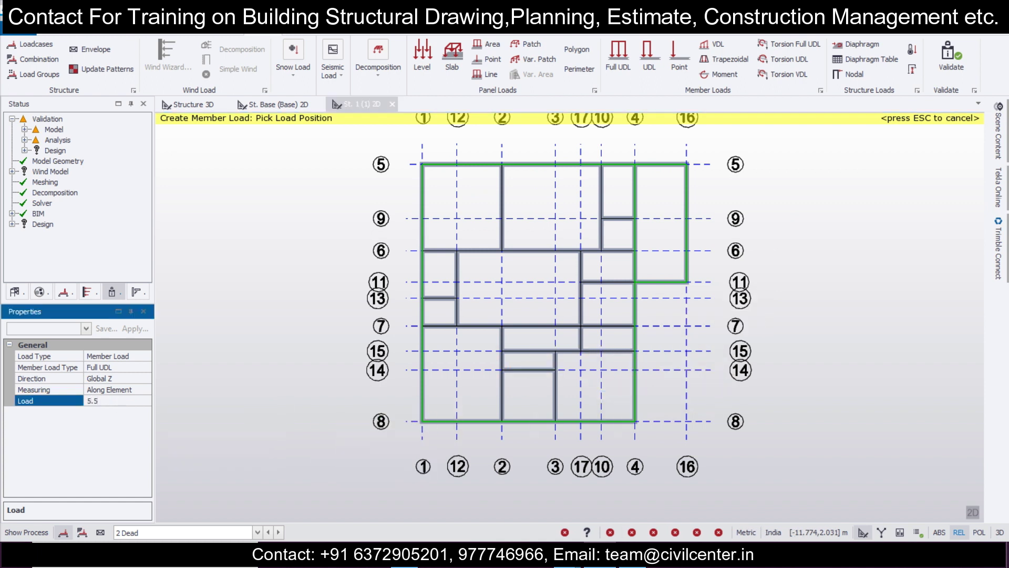
pyautogui.click(601, 192)
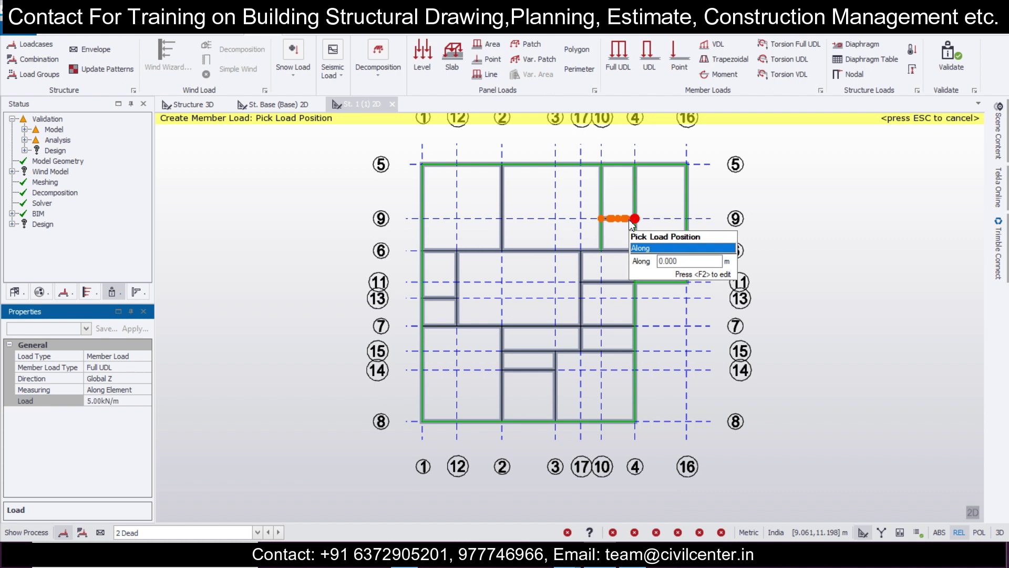
pyautogui.click(626, 219)
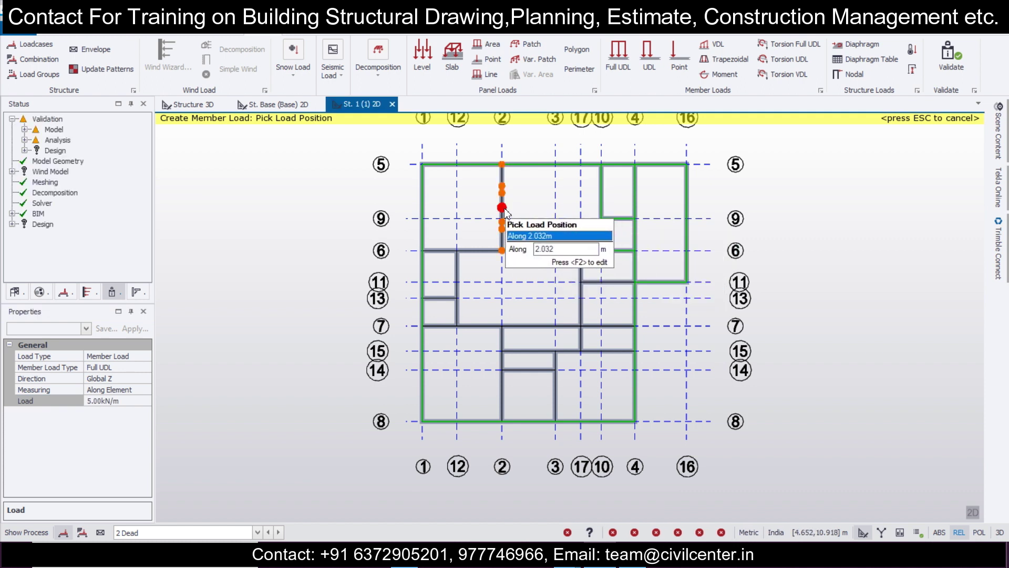
pyautogui.click(475, 251)
pyautogui.click(460, 276)
pyautogui.click(440, 304)
pyautogui.click(428, 327)
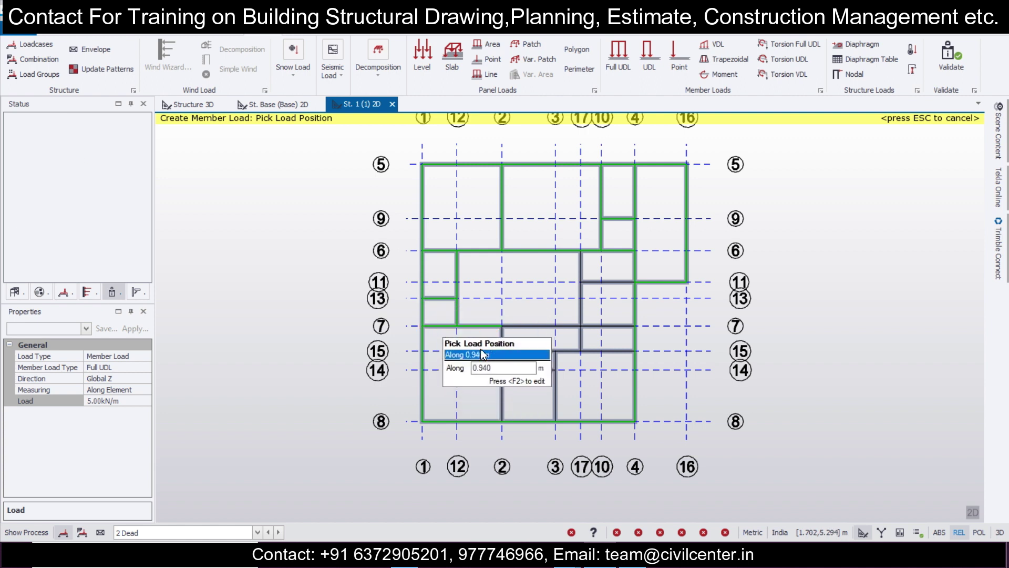
# Apply the 5 kN/m full UDL to level 1's remaining internal beams on grid lines 2, 7, 17, 11, 15, 3 and 14
pyautogui.click(490, 371)
pyautogui.click(541, 327)
pyautogui.click(581, 297)
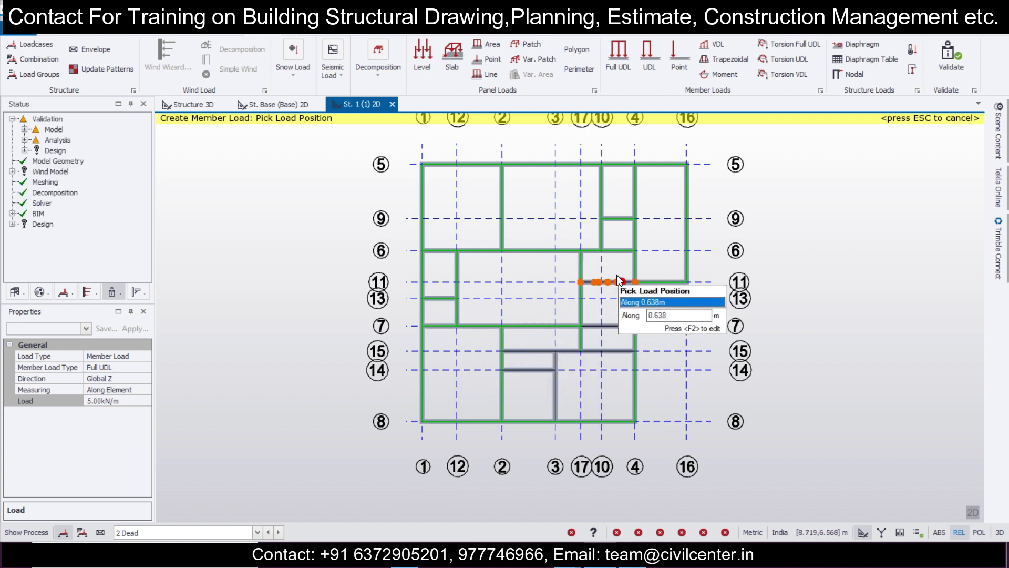
pyautogui.click(601, 325)
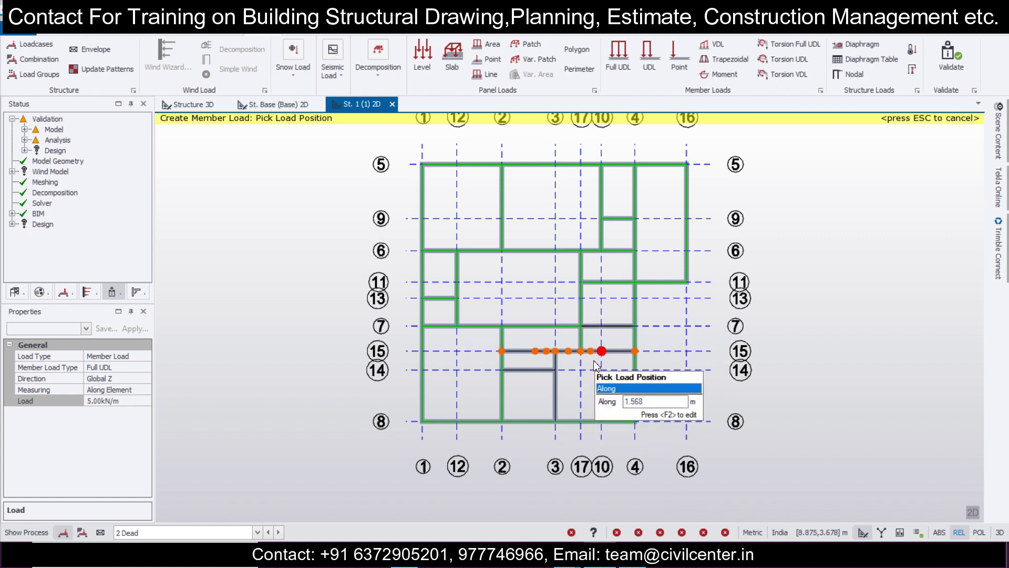
pyautogui.click(557, 350)
pyautogui.click(556, 363)
pyautogui.click(539, 372)
pyautogui.scroll(-1, 734, 284)
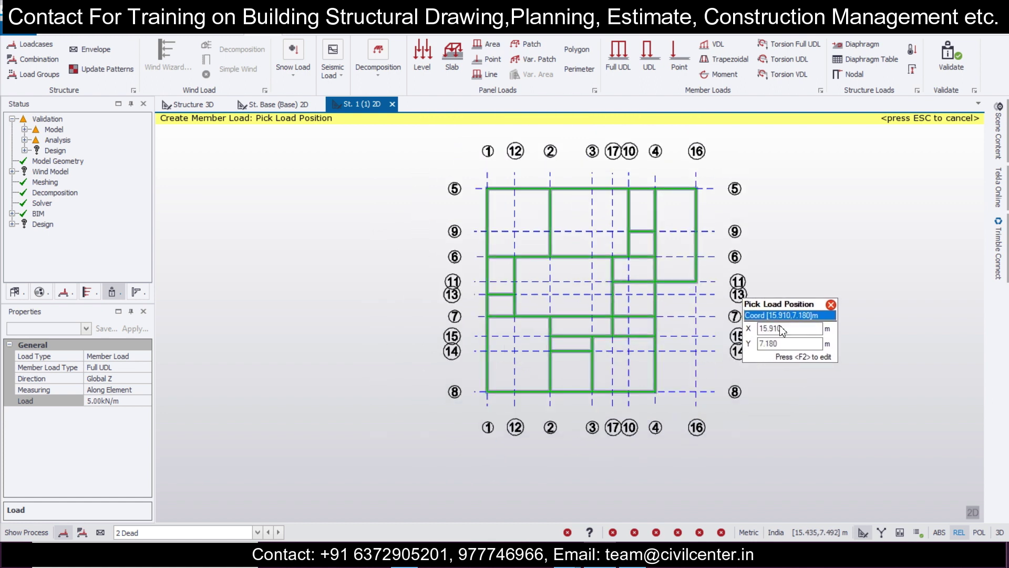
pyautogui.click(978, 516)
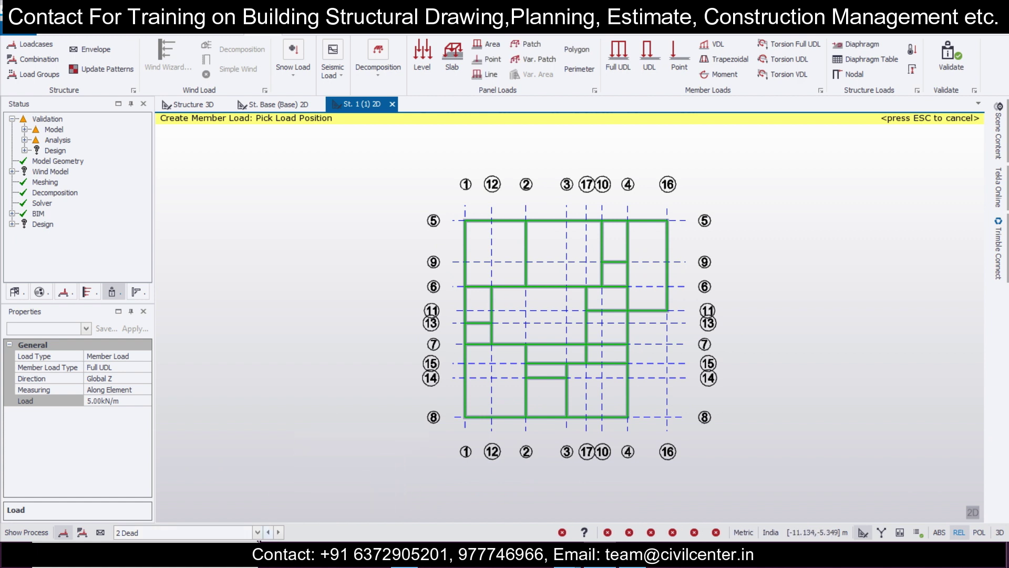
# In the 4 Imposed loadcase, display the slab items and apply a 2 kN/m² level load to level 1's slabs
pyautogui.click(256, 533)
pyautogui.click(249, 507)
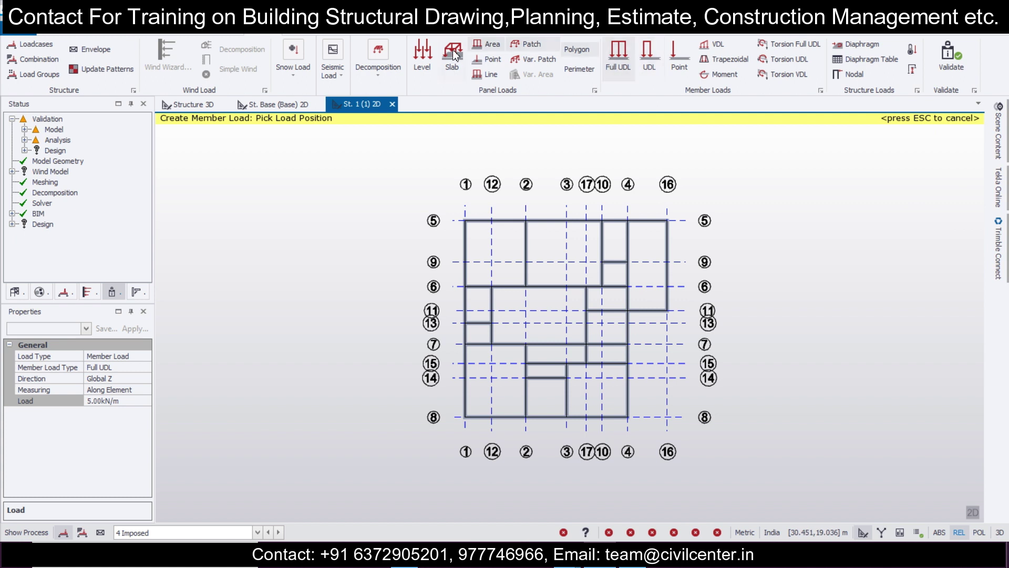
pyautogui.click(420, 54)
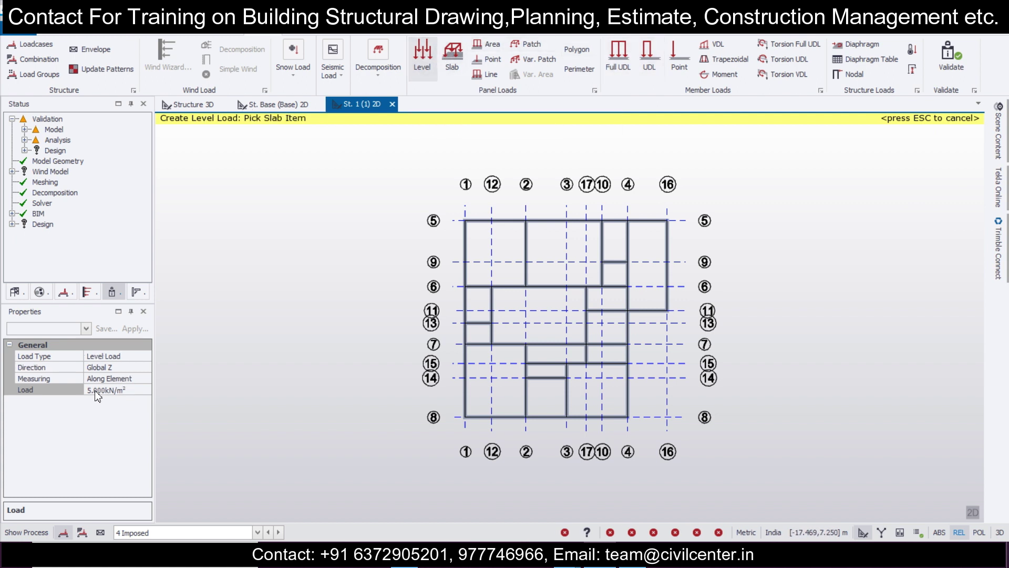
pyautogui.click(119, 392)
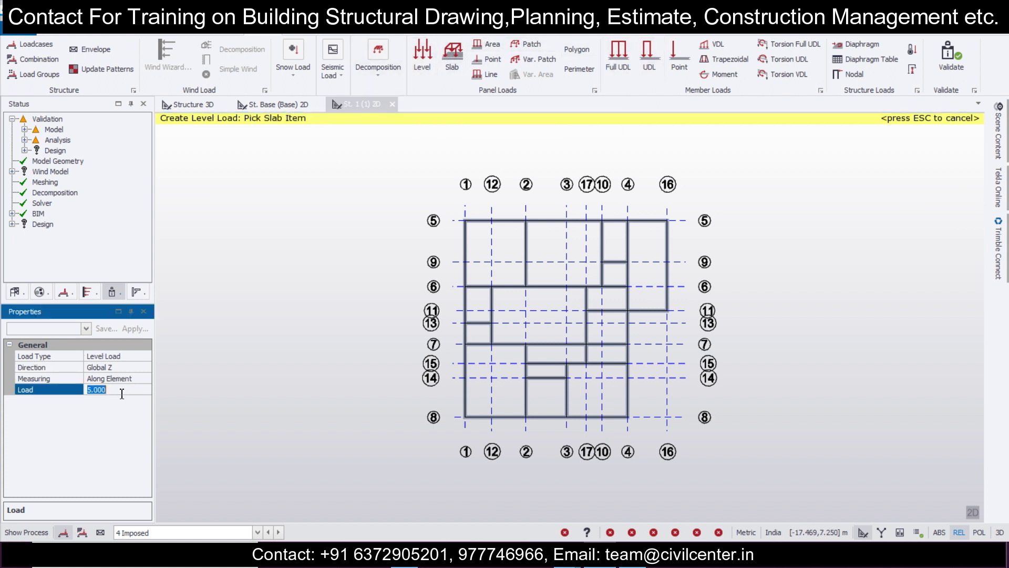
pyautogui.click(503, 388)
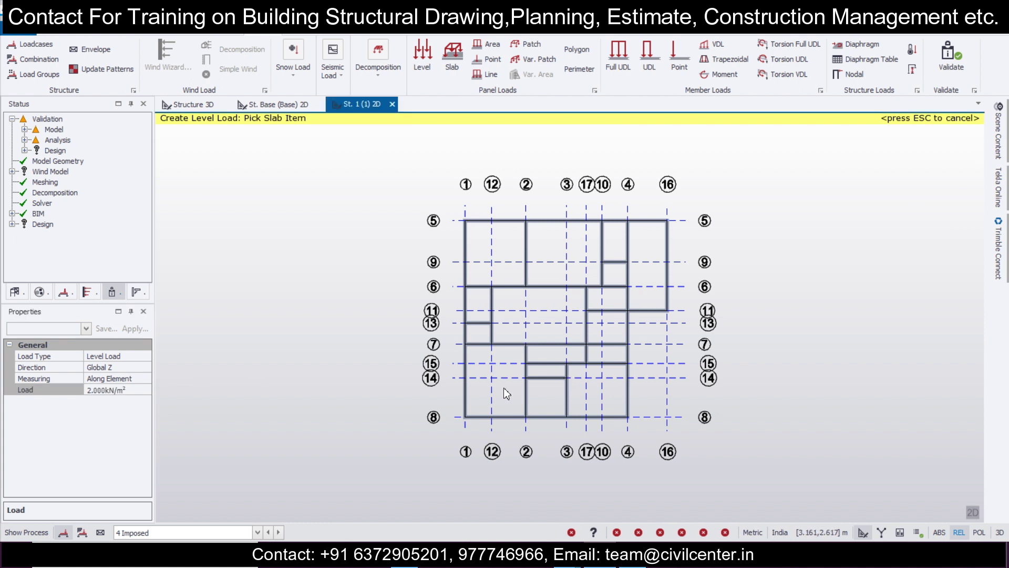
pyautogui.moveTo(999, 153)
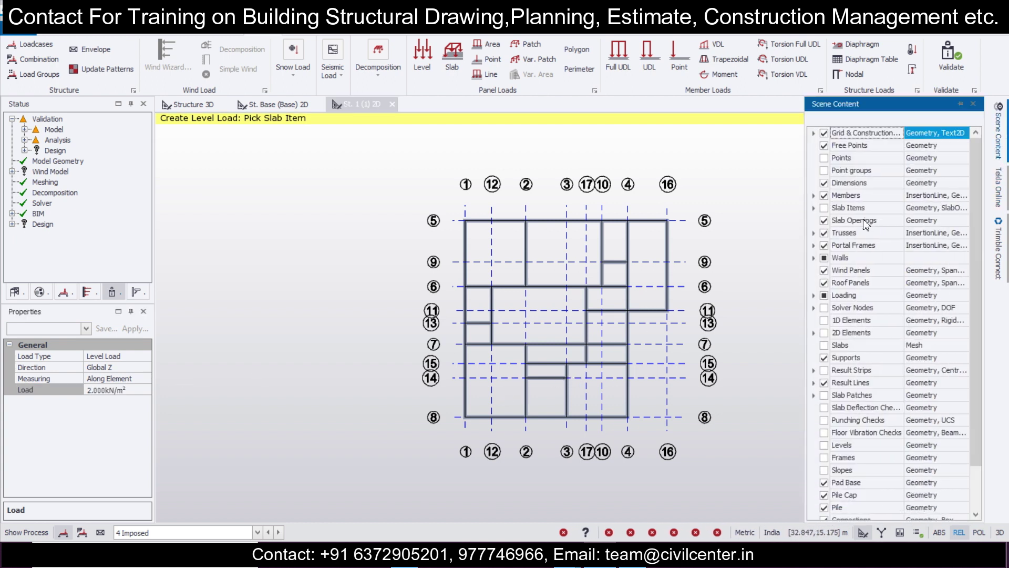
pyautogui.click(825, 209)
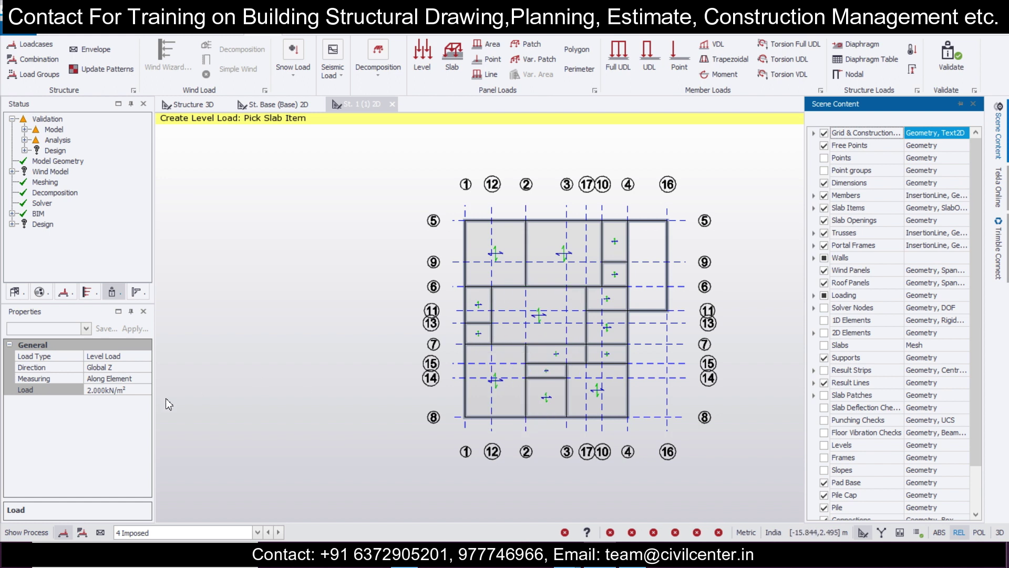
pyautogui.click(495, 258)
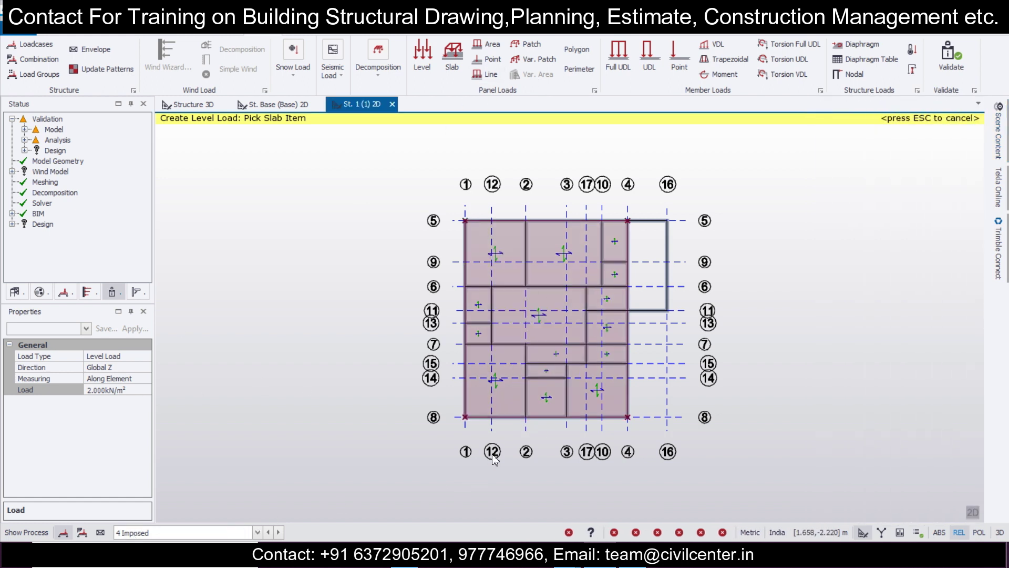
# Examine the 4 Imposed and 2 Dead loadcases on the whole structure in 3D
pyautogui.click(969, 514)
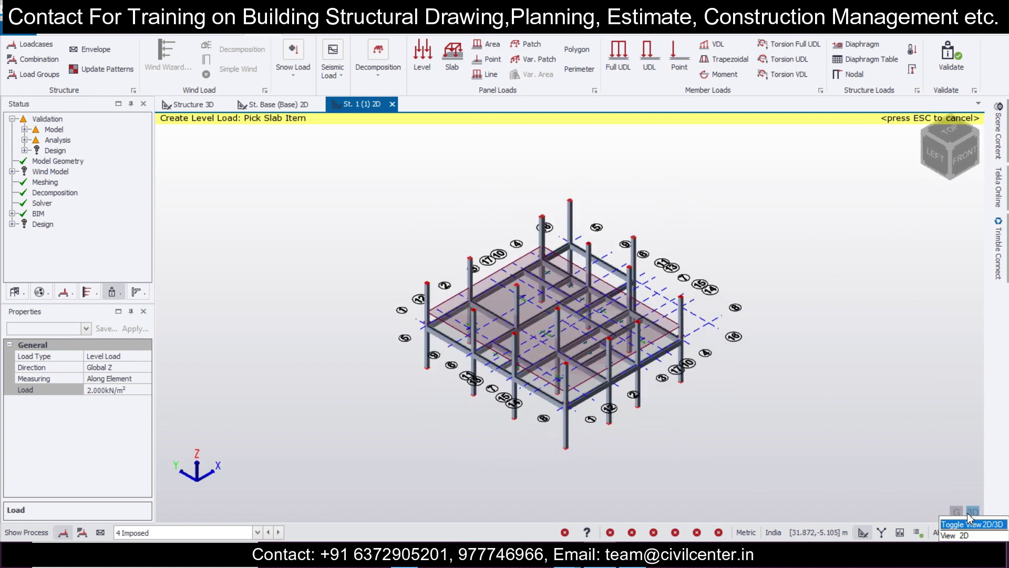
pyautogui.click(971, 514)
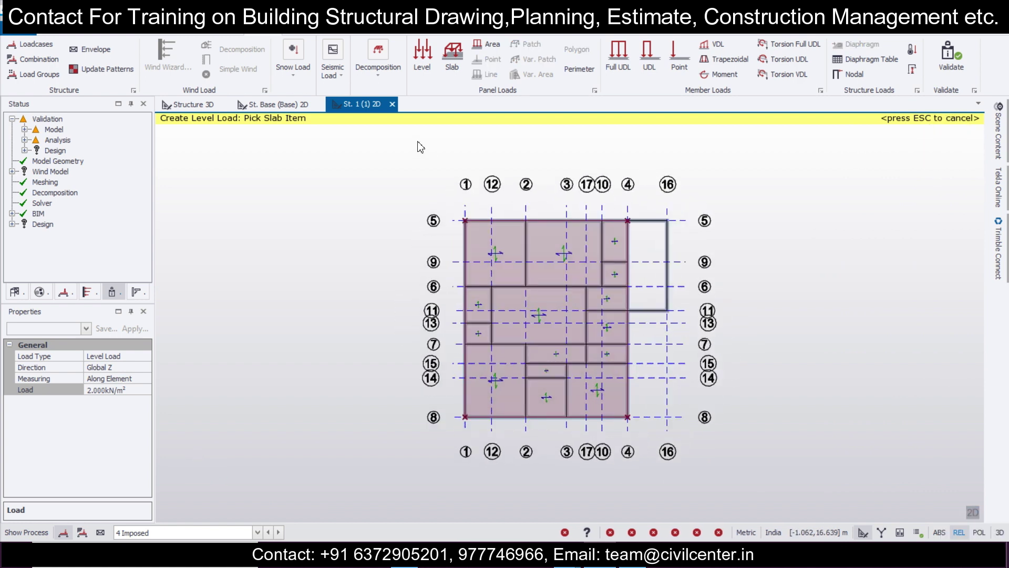
pyautogui.click(178, 108)
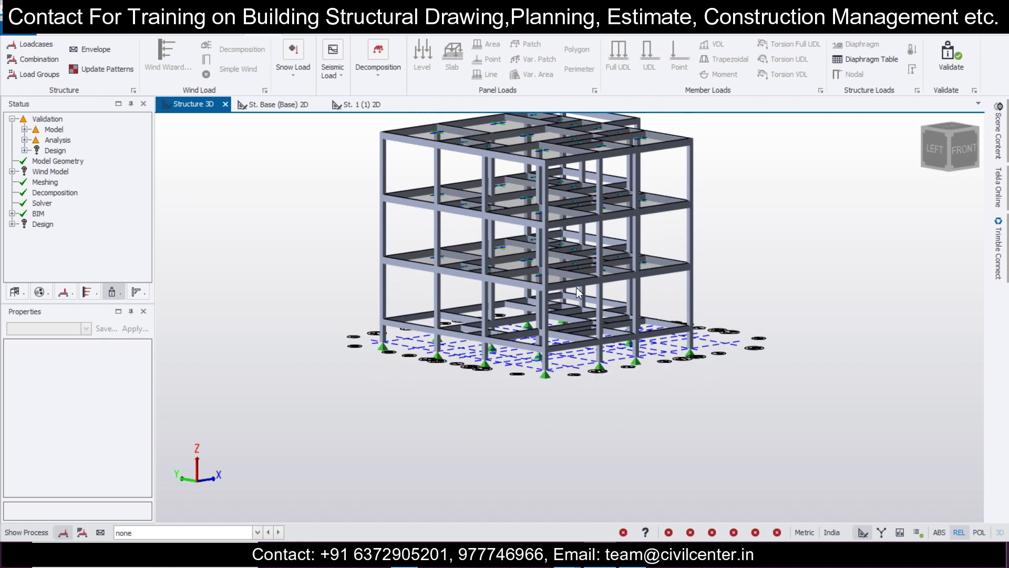
pyautogui.click(256, 534)
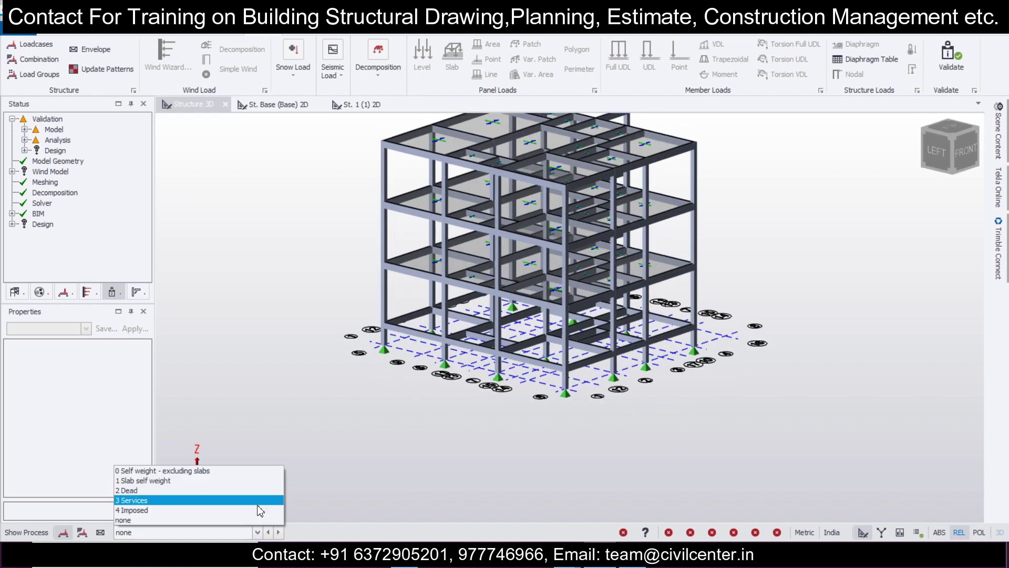
pyautogui.click(258, 512)
pyautogui.click(257, 534)
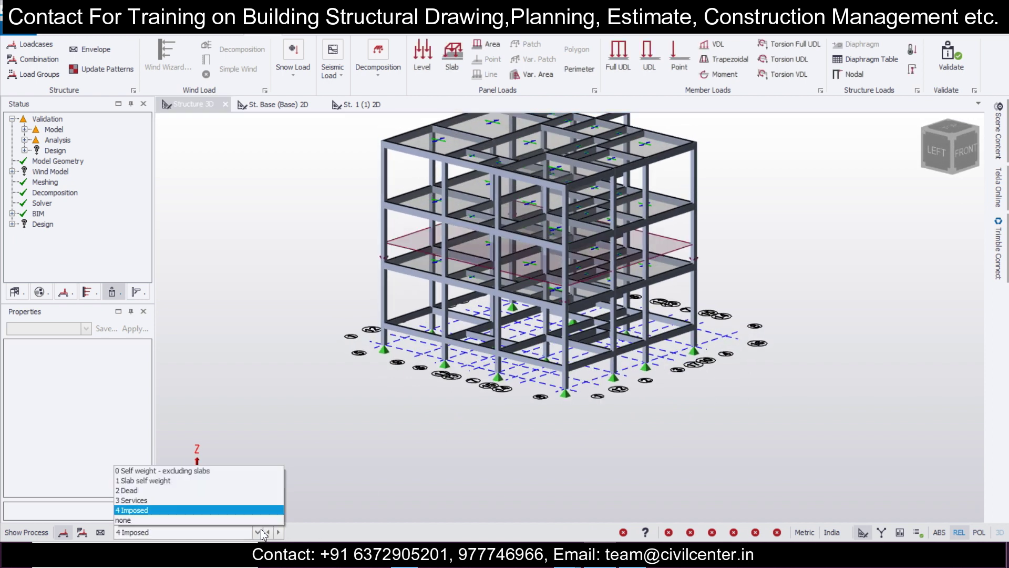
pyautogui.click(270, 499)
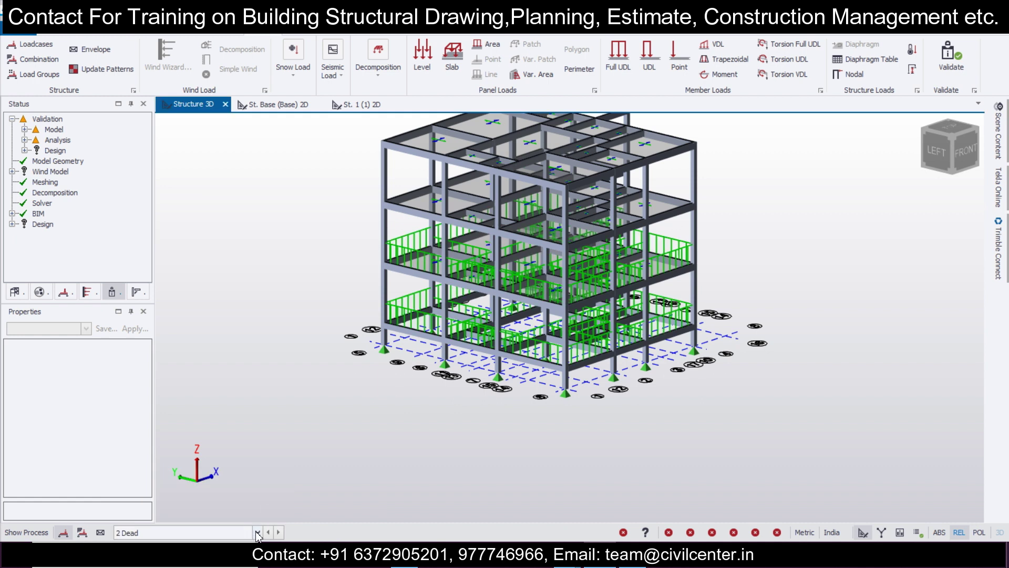
pyautogui.click(257, 533)
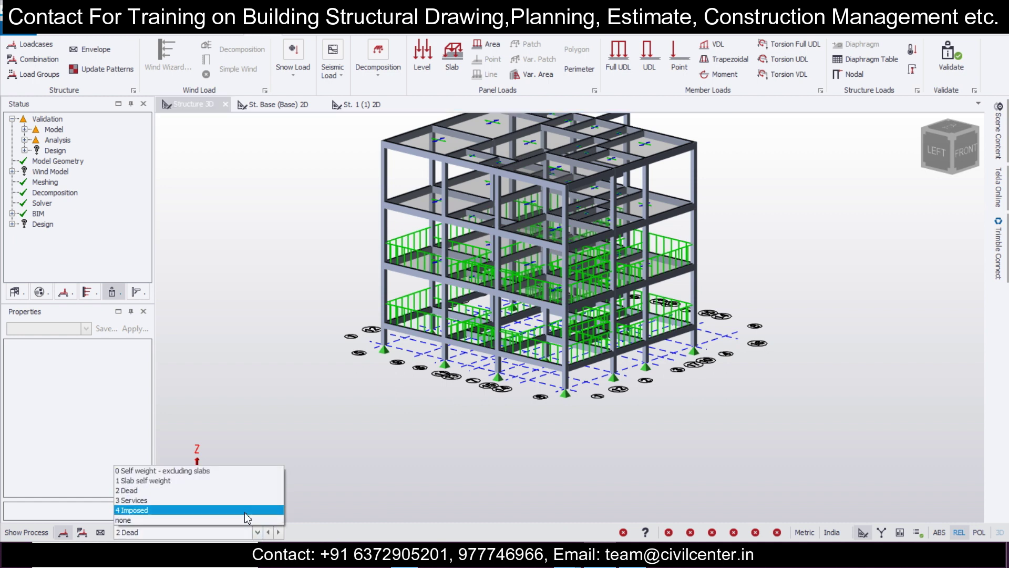
pyautogui.click(254, 512)
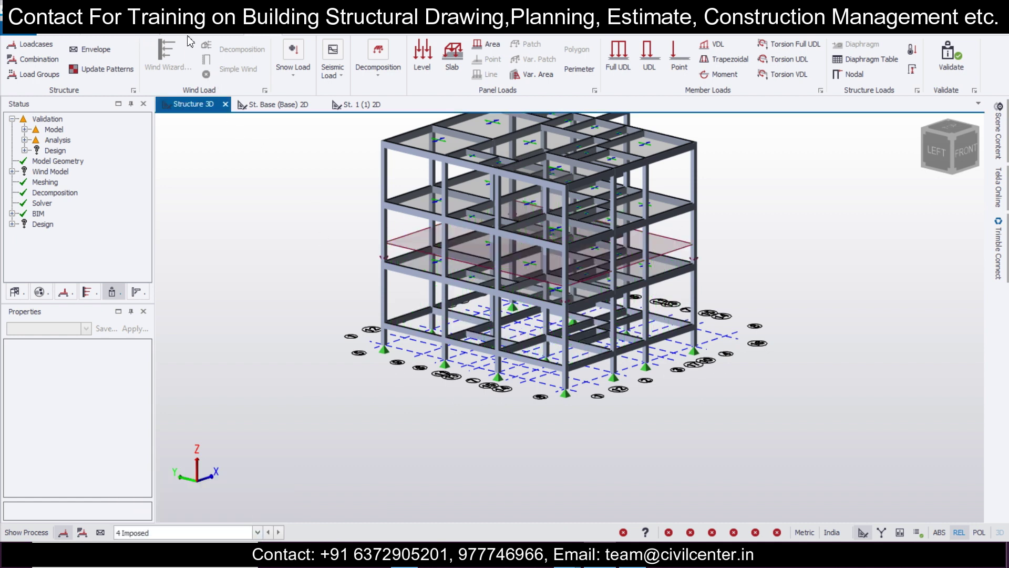
# Copy level 1 with its loads to level 2 by setting level 2's construction level source to 1, and reset that source to unique
pyautogui.click(184, 30)
pyautogui.click(49, 47)
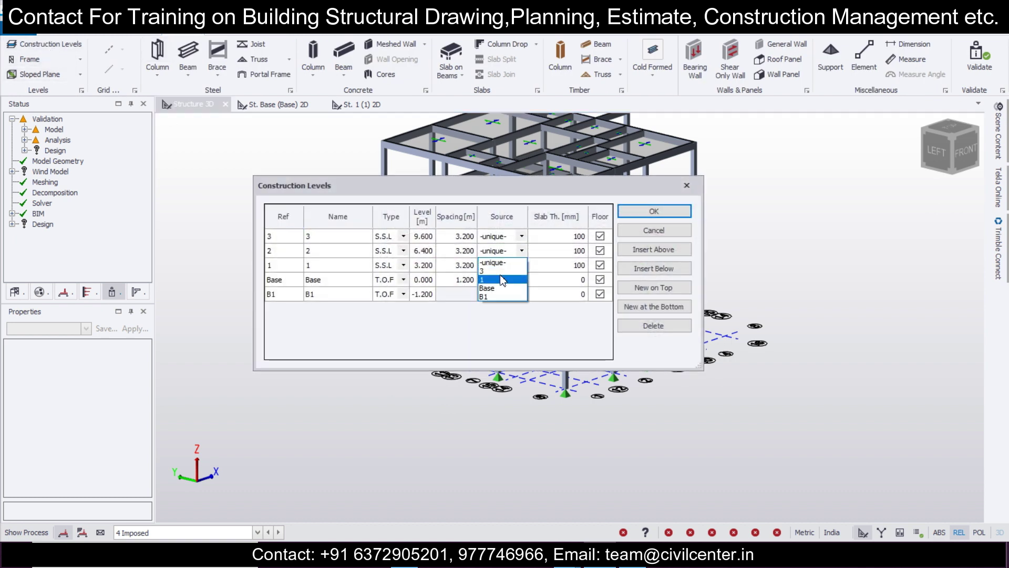
pyautogui.click(654, 211)
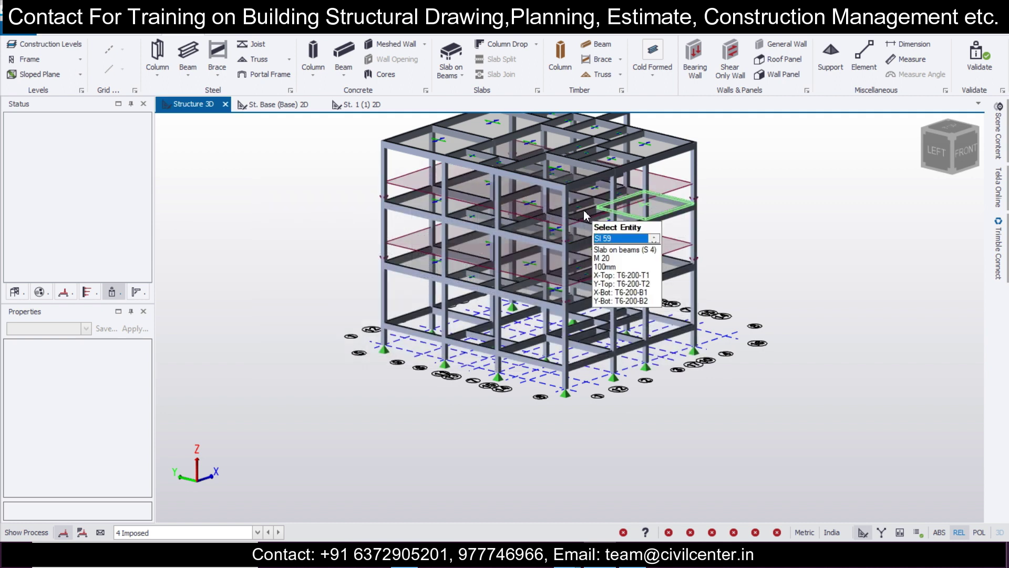
pyautogui.click(67, 44)
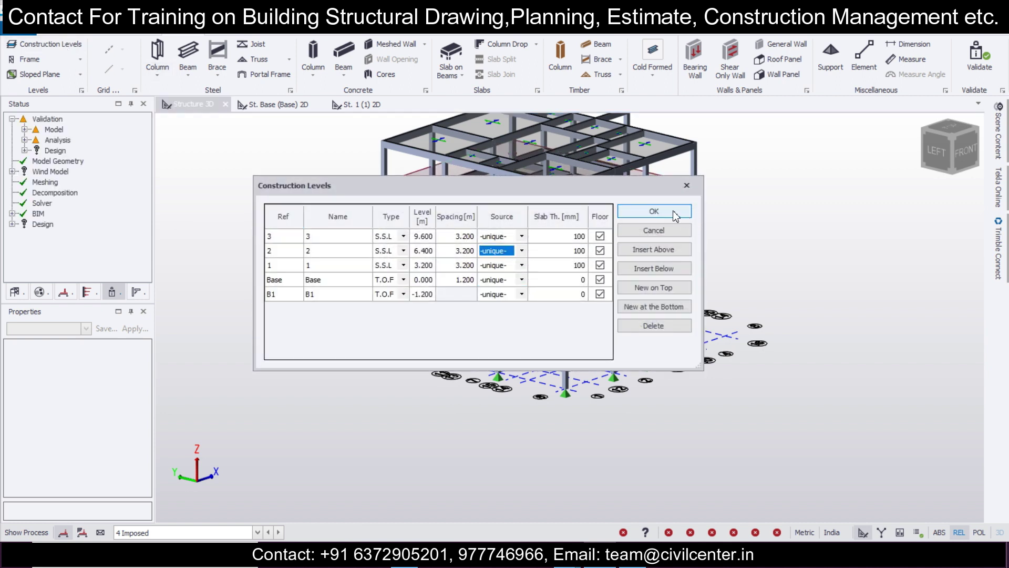
pyautogui.click(654, 211)
pyautogui.moveTo(459, 300); pyautogui.dragTo(461, 389, button='middle')
pyautogui.moveTo(460, 389); pyautogui.dragTo(538, 339, button='right')
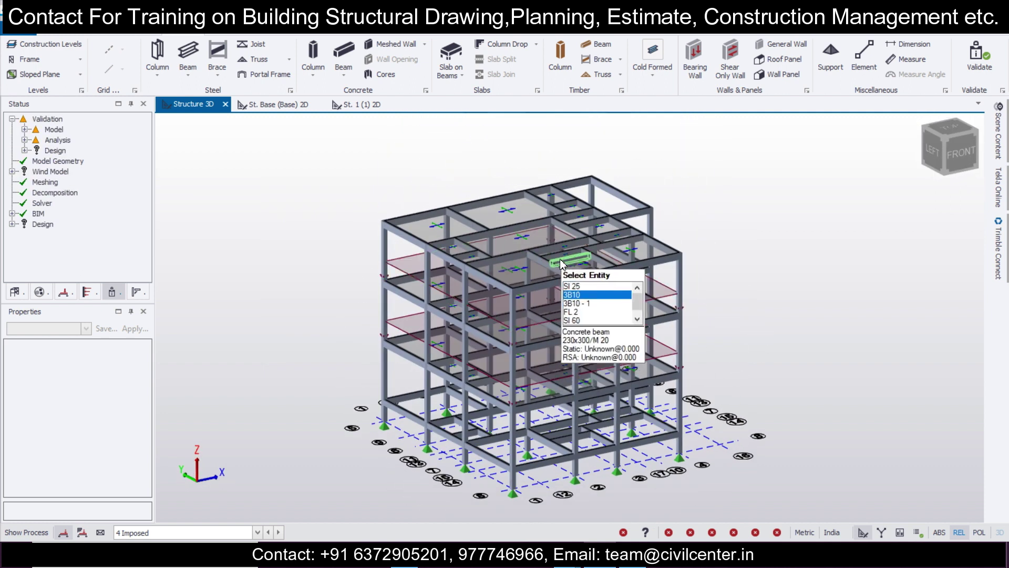
# Open the level 3 plan and apply a 2 kN/m² level load to its slabs in the 4 Imposed loadcase
pyautogui.click(15, 292)
pyautogui.click(70, 160)
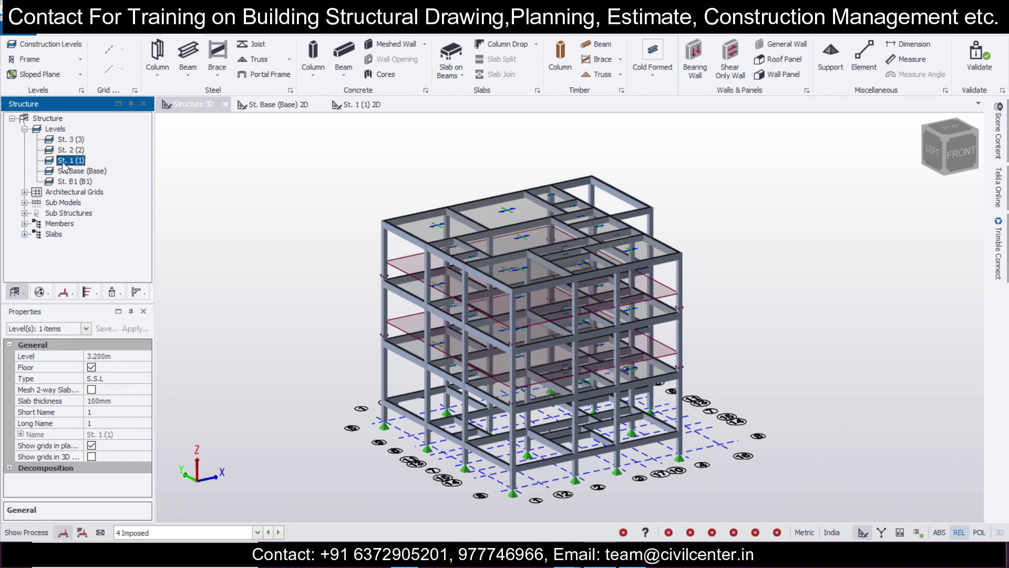
pyautogui.doubleClick(69, 143)
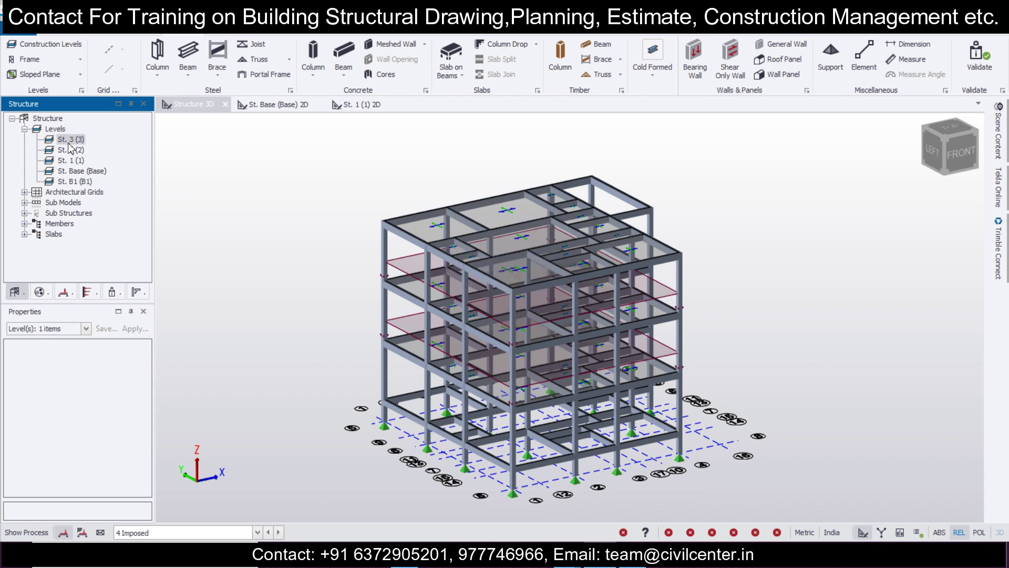
pyautogui.click(180, 533)
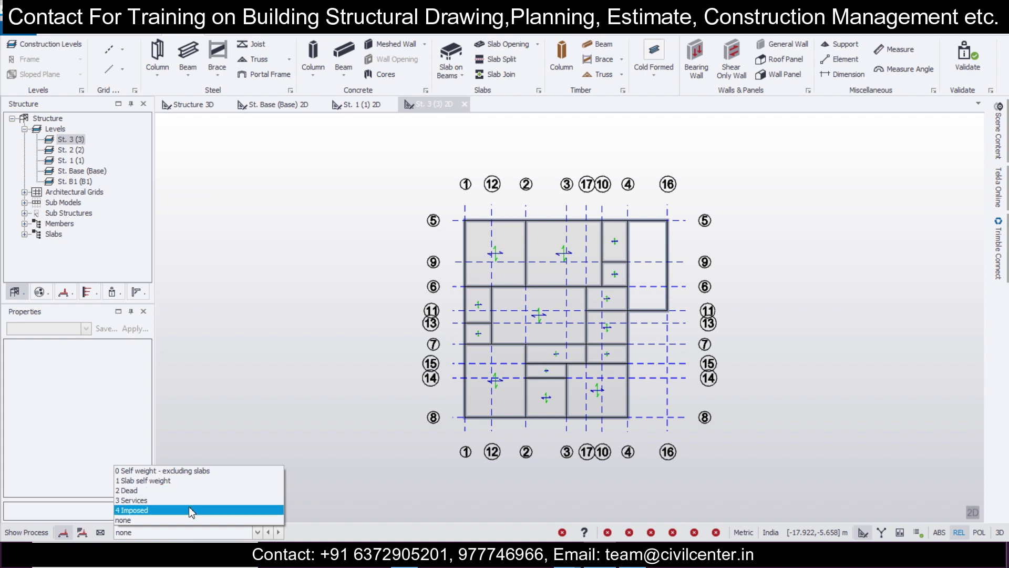
pyautogui.click(191, 510)
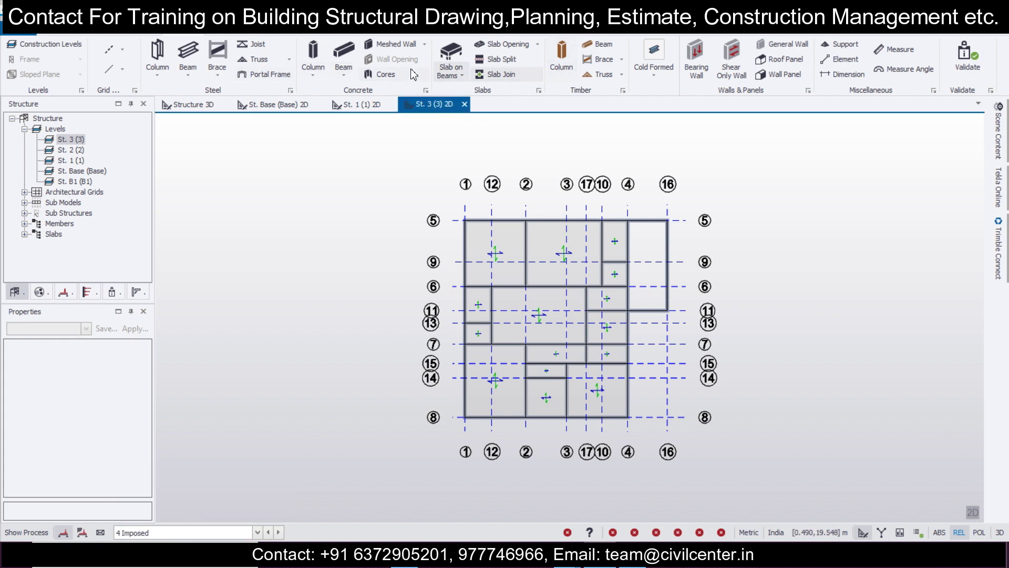
pyautogui.click(277, 32)
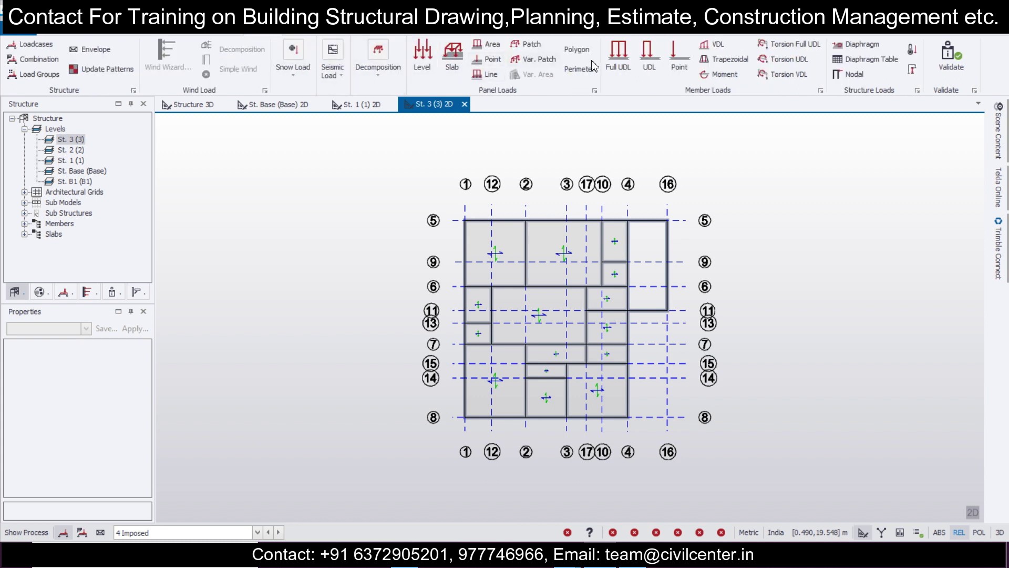
pyautogui.click(432, 62)
pyautogui.click(122, 389)
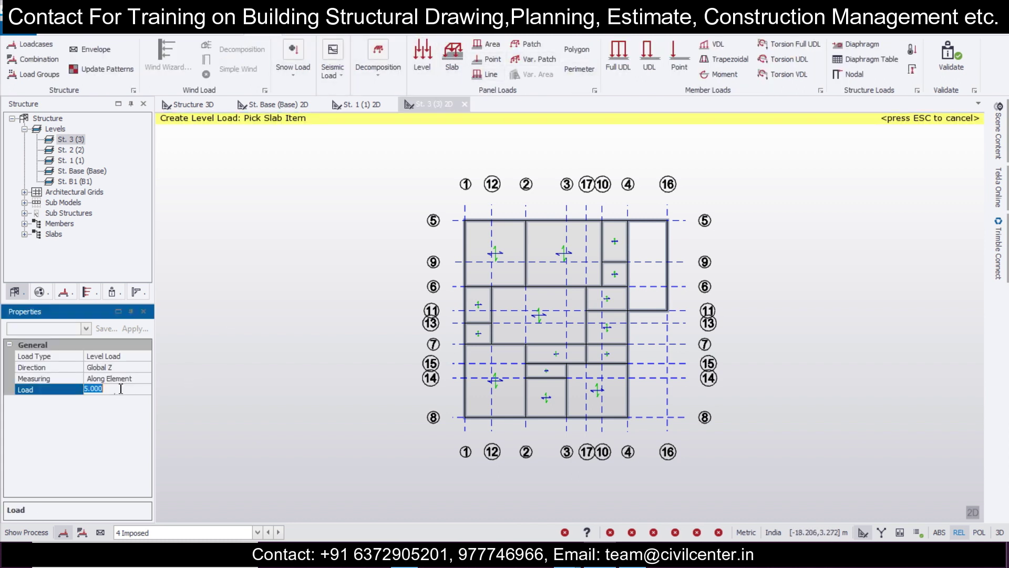
pyautogui.click(478, 333)
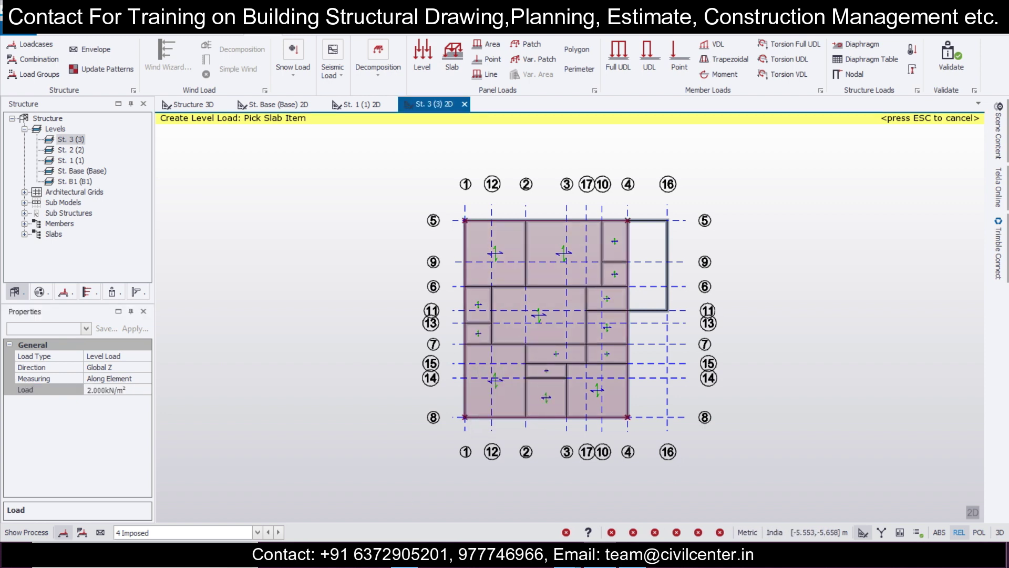
# Switch the level 3 plan to the 2 Dead loadcase and hide the slab items
pyautogui.click(214, 536)
pyautogui.click(230, 487)
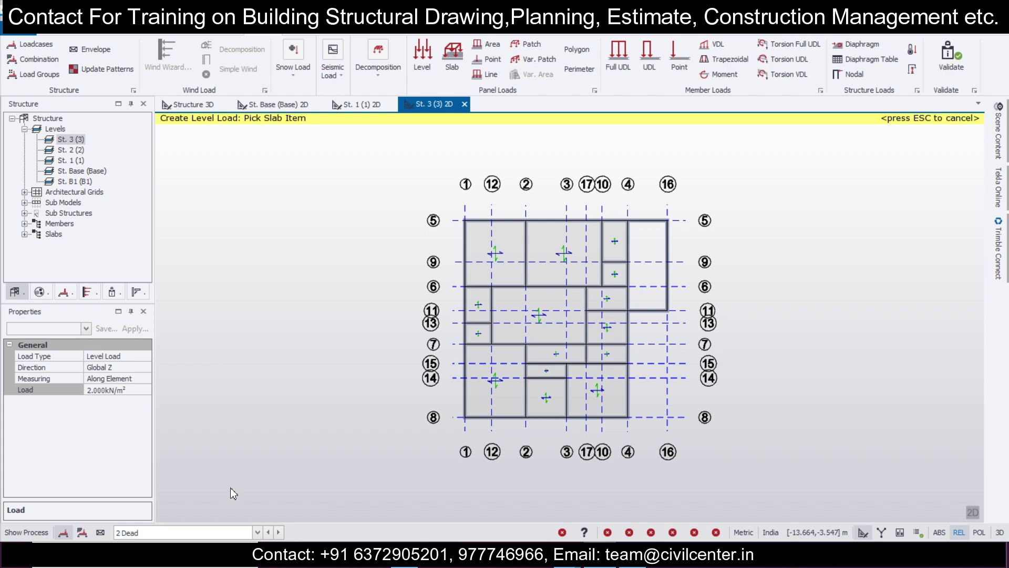
pyautogui.click(992, 150)
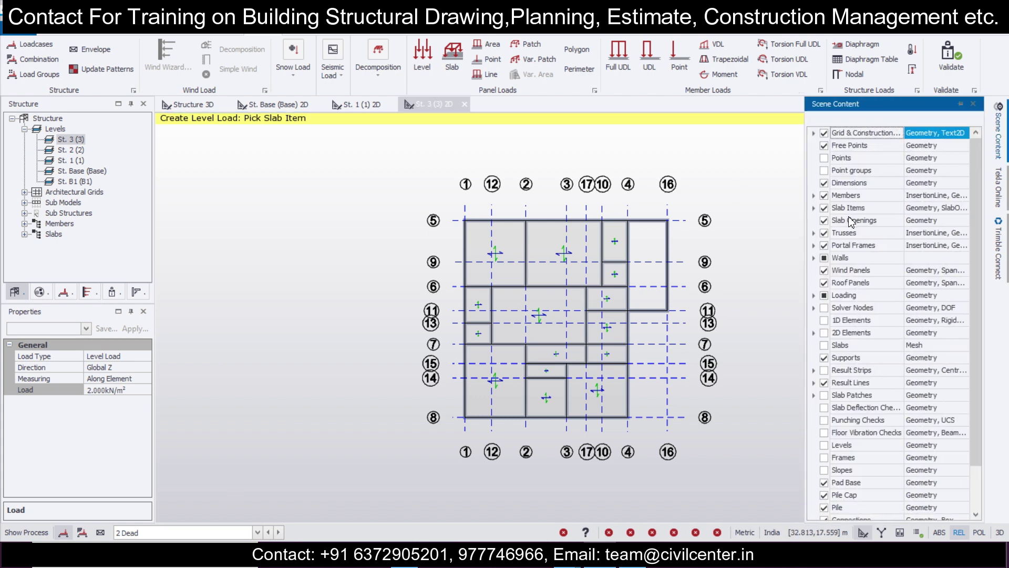
pyautogui.click(825, 209)
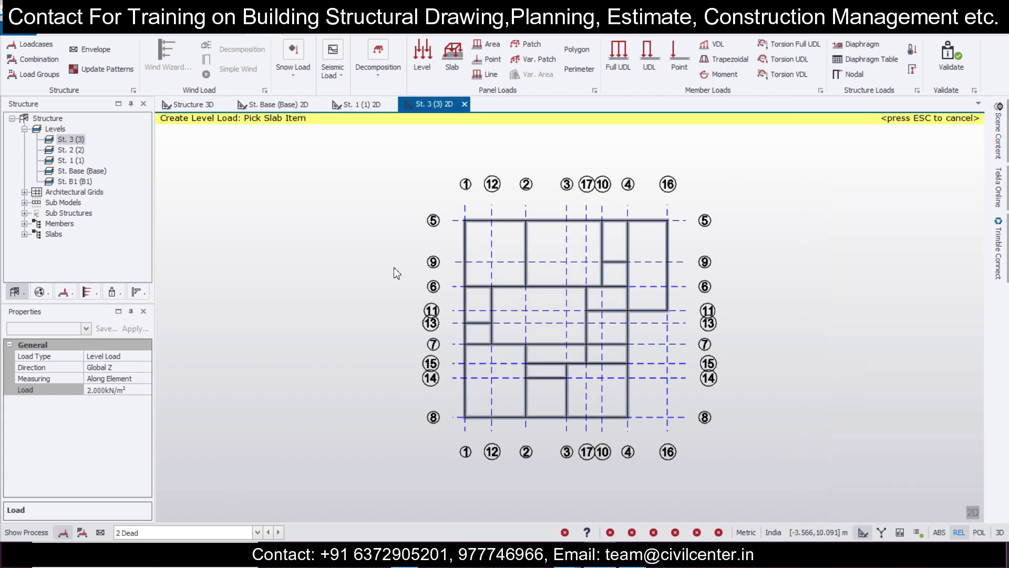
pyautogui.press('Escape')
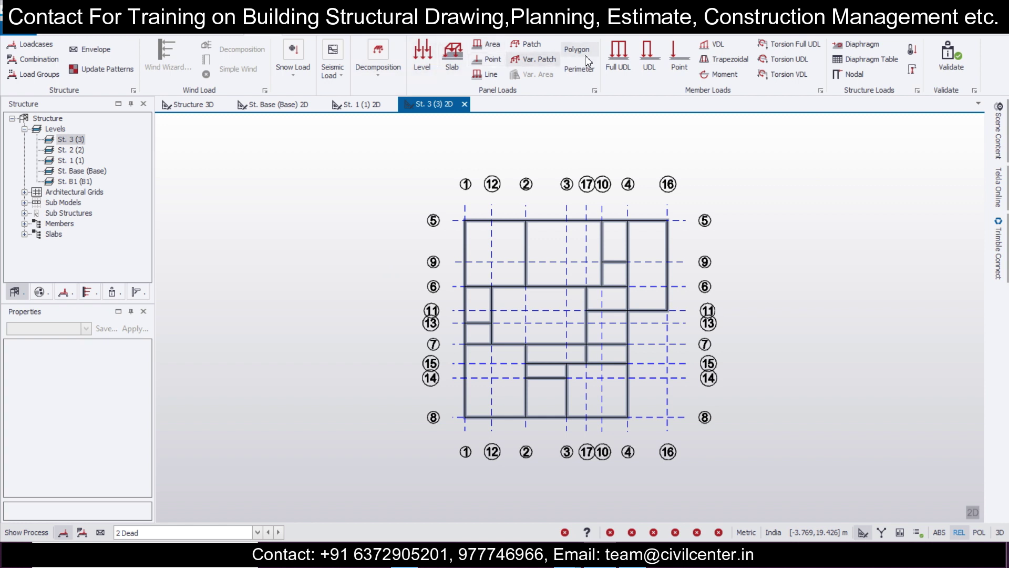
# Apply 10 kN/m full UDLs to level 3's grid 16 beam, the grid 5 beam between 4 and 16, and the grid 4 beam between 5 and 6
pyautogui.click(618, 52)
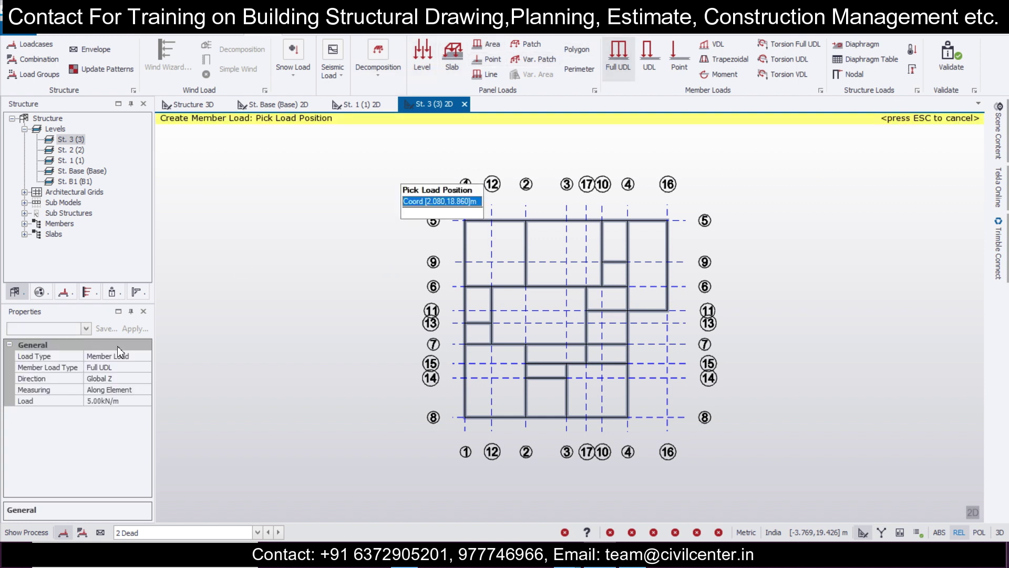
pyautogui.click(123, 401)
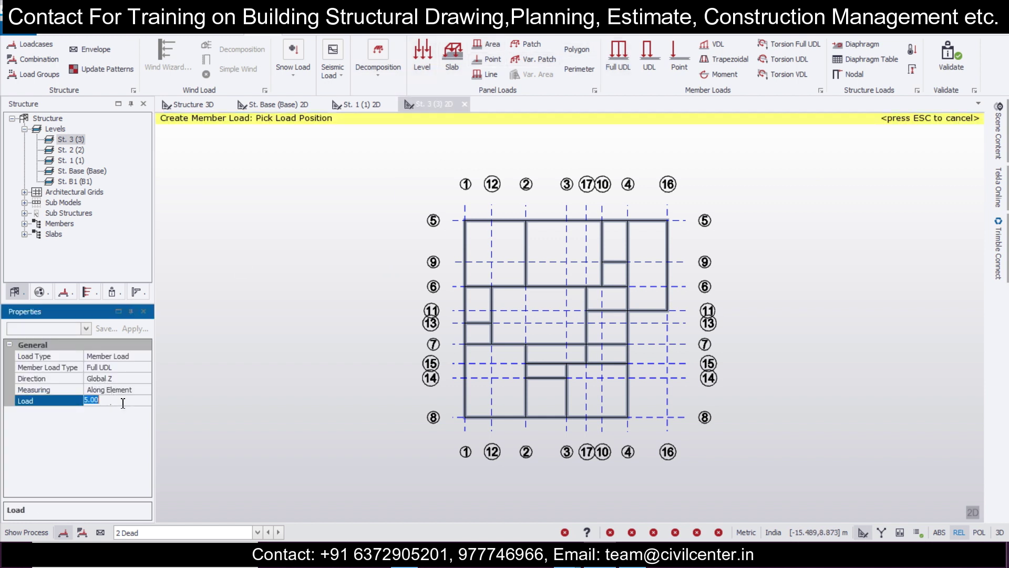
pyautogui.click(667, 274)
pyautogui.click(667, 227)
pyautogui.click(646, 221)
pyautogui.click(629, 263)
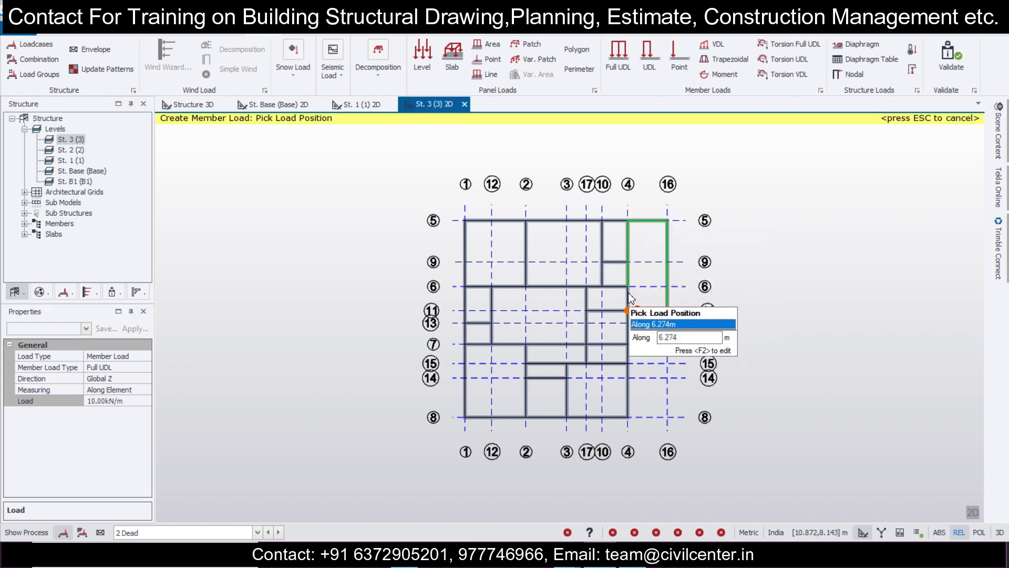
# Apply a 10 kN/m partial UDL to level 3's grid 4 beam from grid 6 to grid 11
pyautogui.scroll(2, 655, 339)
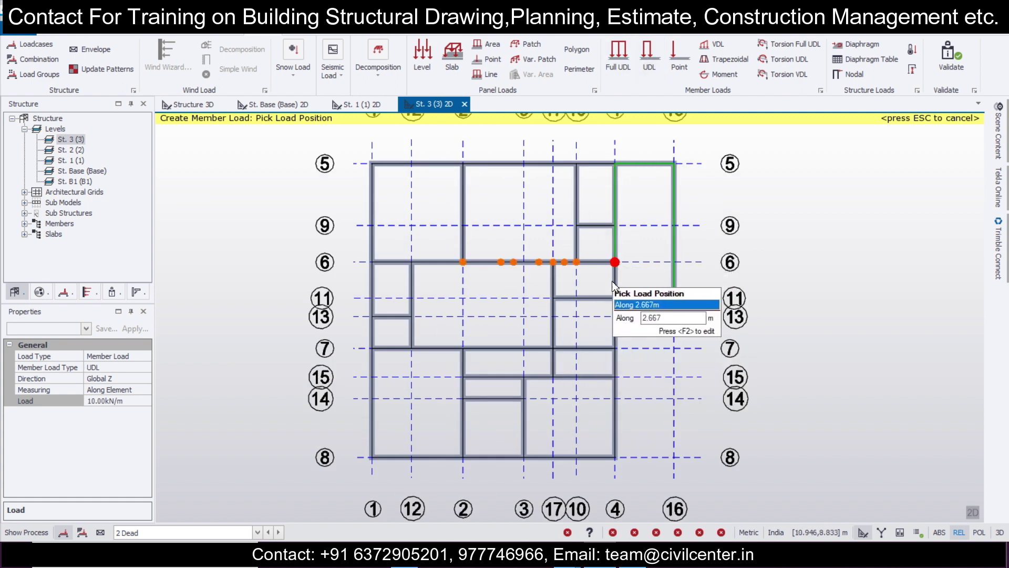
pyautogui.click(614, 262)
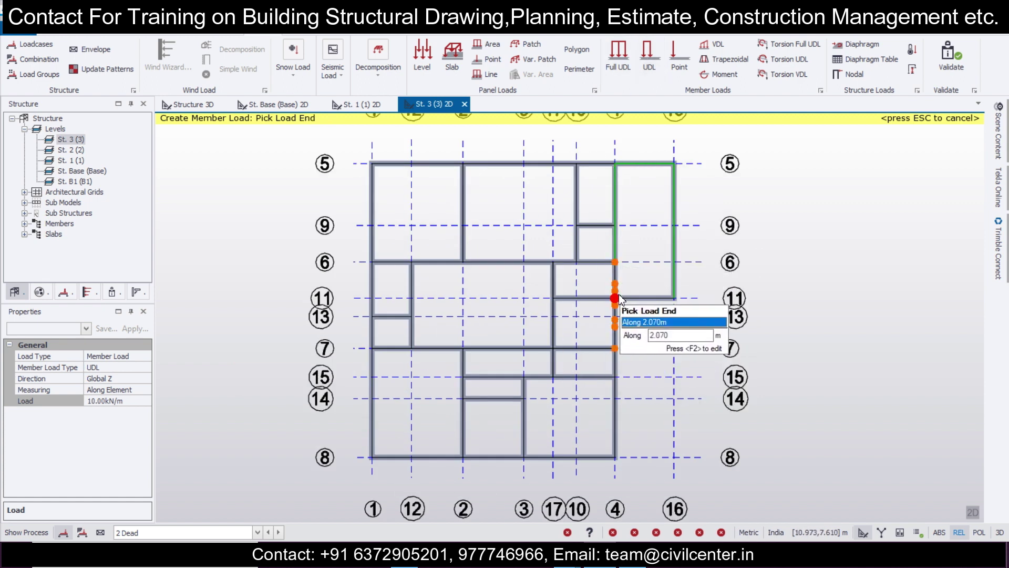
pyautogui.click(619, 296)
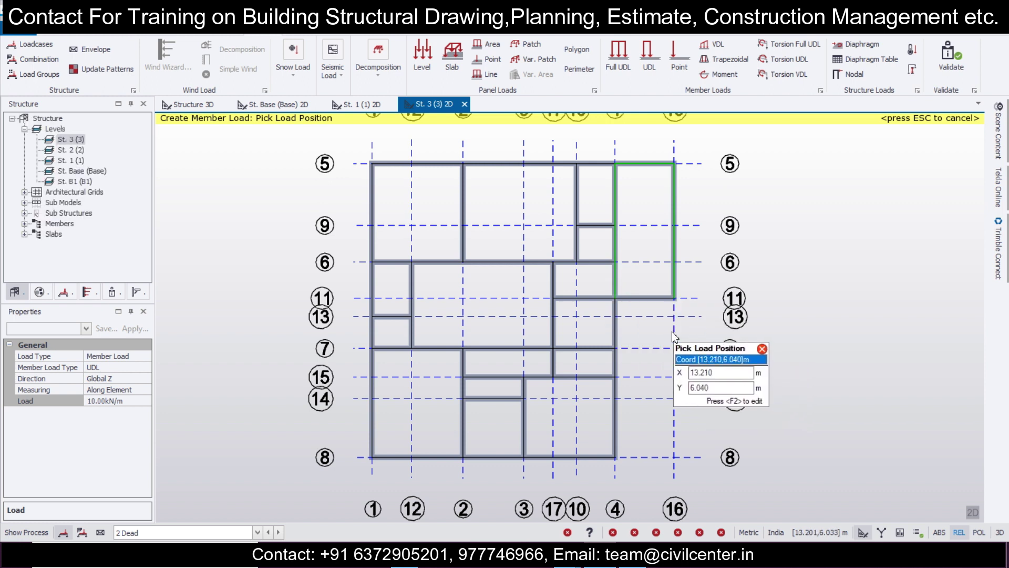
pyautogui.click(665, 315)
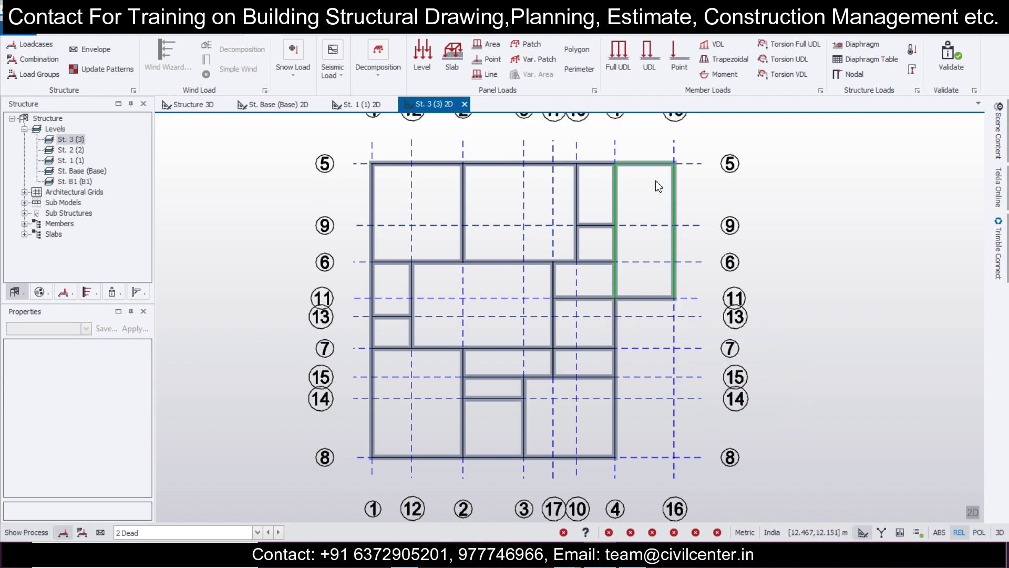
pyautogui.click(974, 511)
pyautogui.click(973, 511)
# Apply full UDLs of 10 kN/m to the grid 11 beam between 4 and 16 and 2.5 kN/m to the remaining outer beams of level 3
pyautogui.click(633, 67)
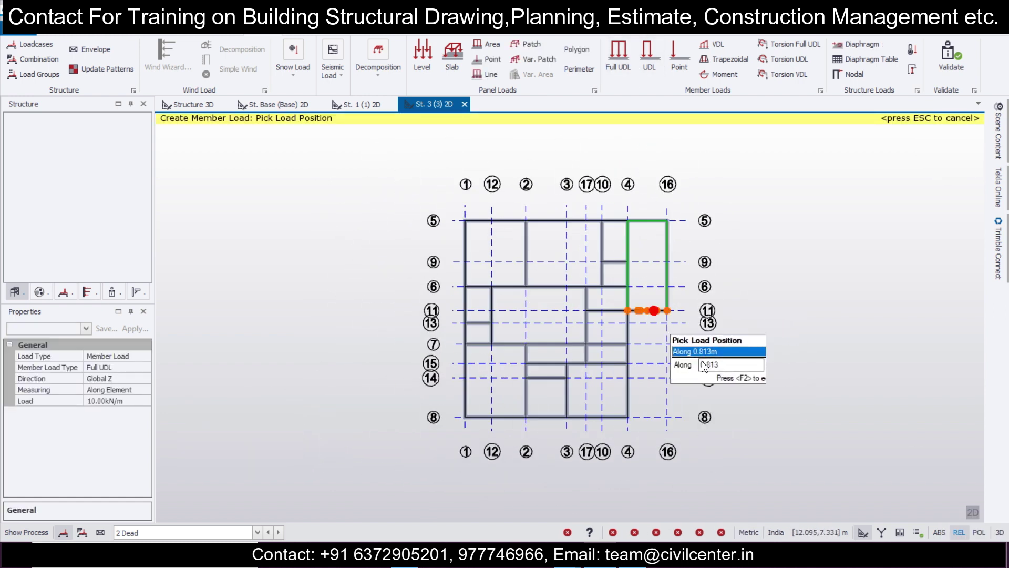
pyautogui.click(133, 401)
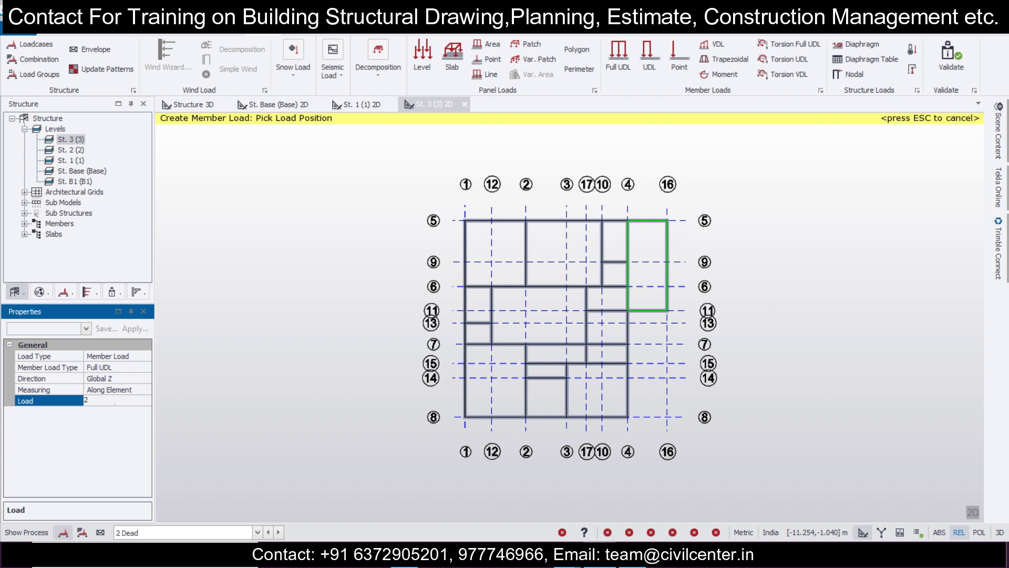
pyautogui.click(614, 218)
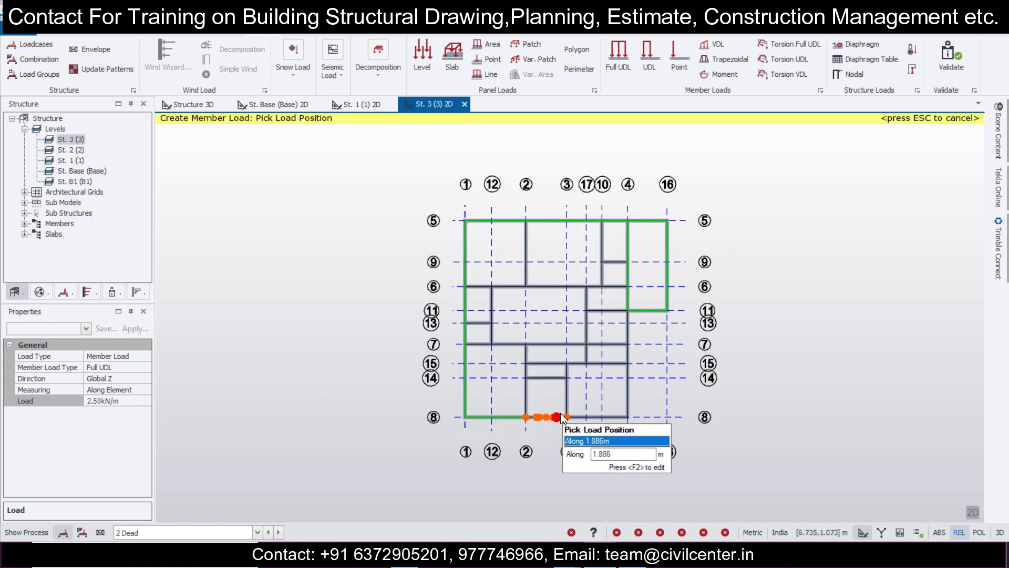
pyautogui.click(634, 387)
# Apply a 2.5 kN/m partial UDL to level 3's grid 4 beam between grids 7 and 11
pyautogui.click(646, 63)
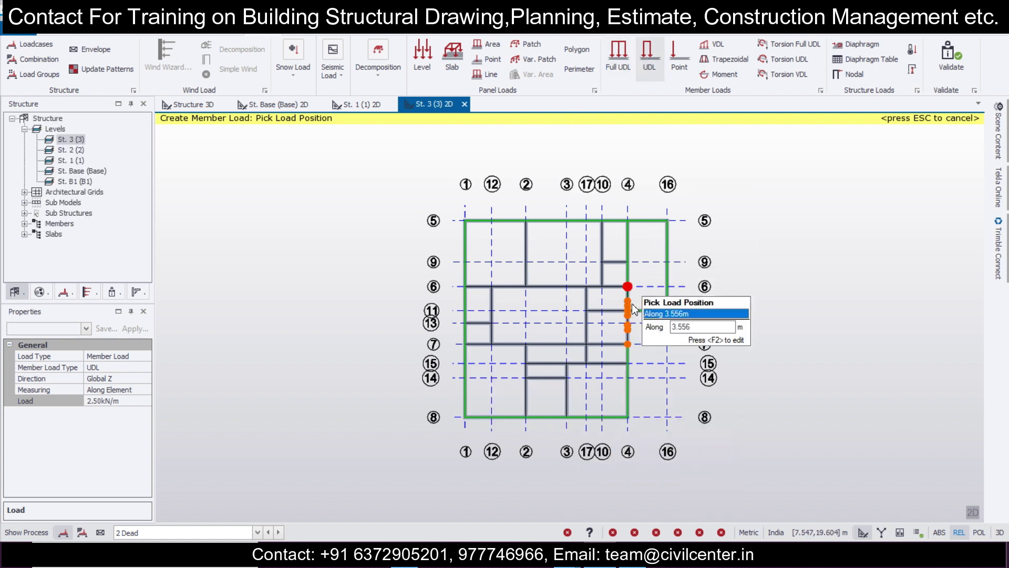
pyautogui.scroll(5, 629, 342)
pyautogui.click(625, 344)
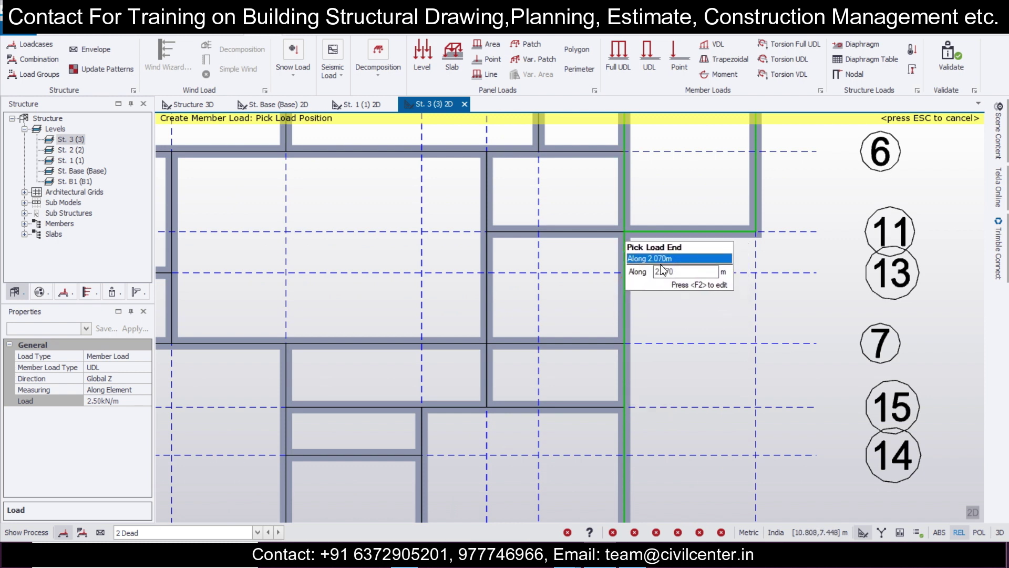
pyautogui.click(661, 270)
pyautogui.scroll(-3, 624, 288)
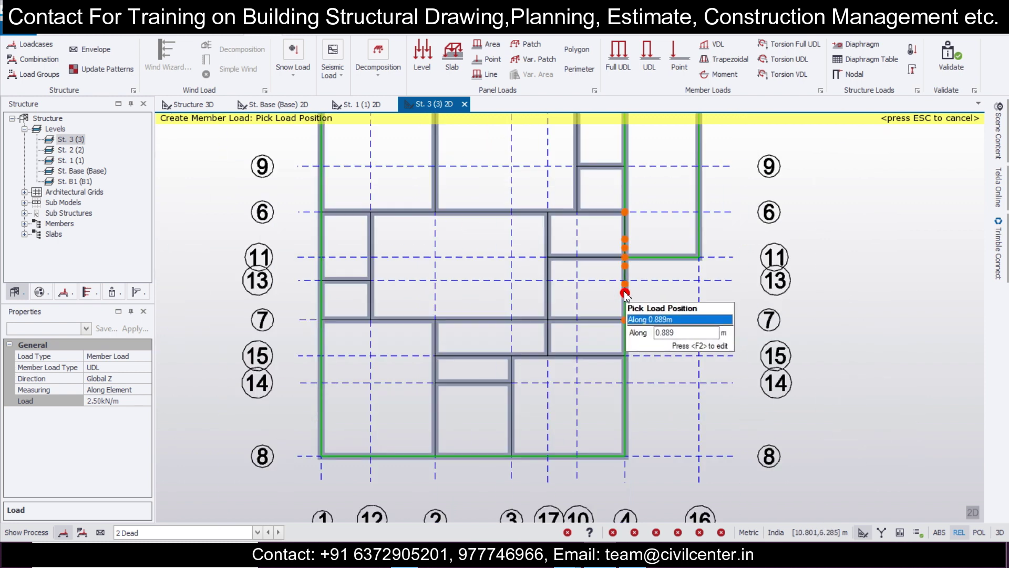
# Examine the level 3 dead loads in 3D and the 2 Dead loadcase on the whole structure
pyautogui.click(974, 510)
pyautogui.scroll(-2, 643, 286)
pyautogui.moveTo(815, 367); pyautogui.dragTo(781, 339, button='right')
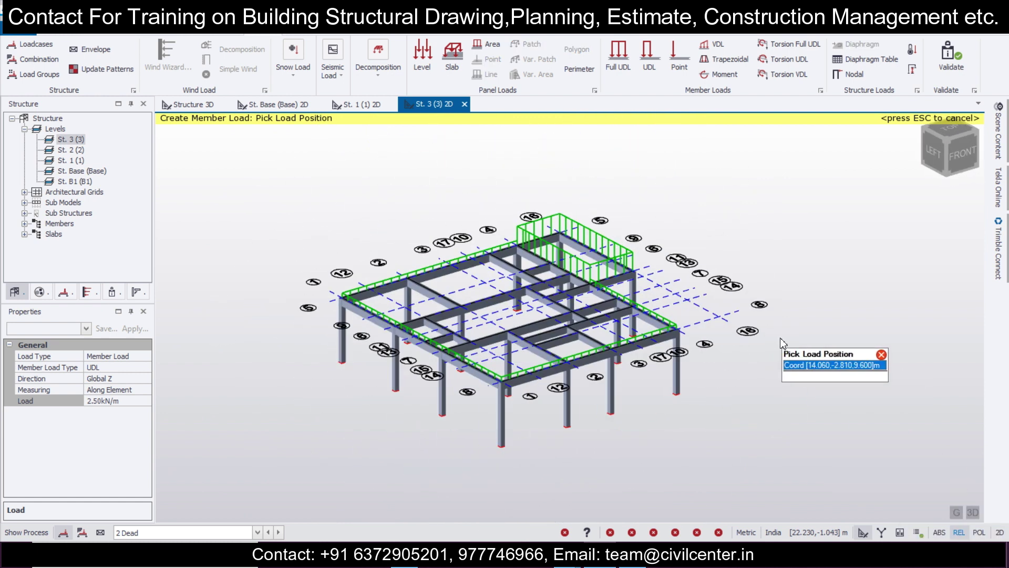
pyautogui.press('Escape')
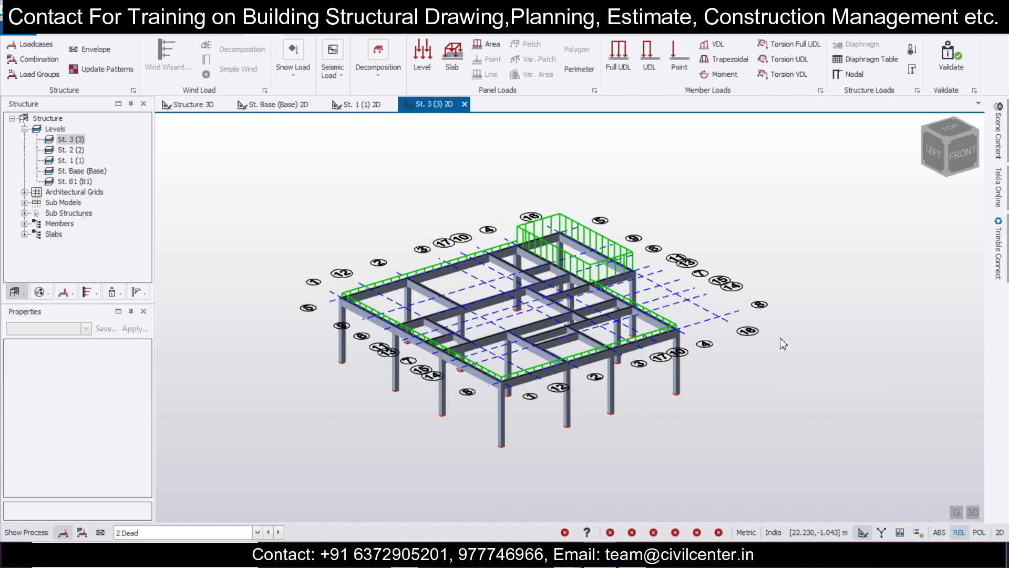
pyautogui.click(182, 108)
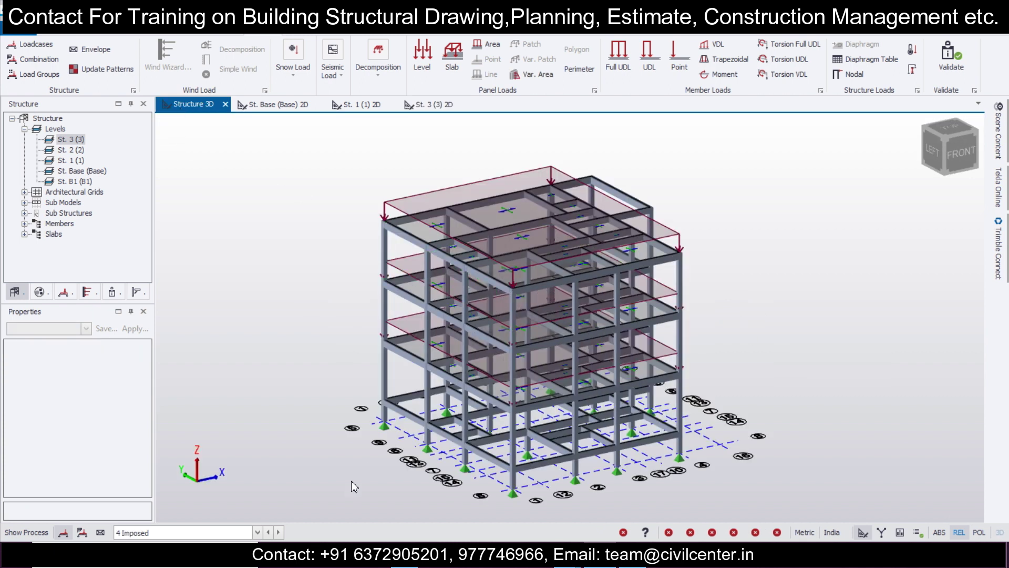
pyautogui.click(257, 532)
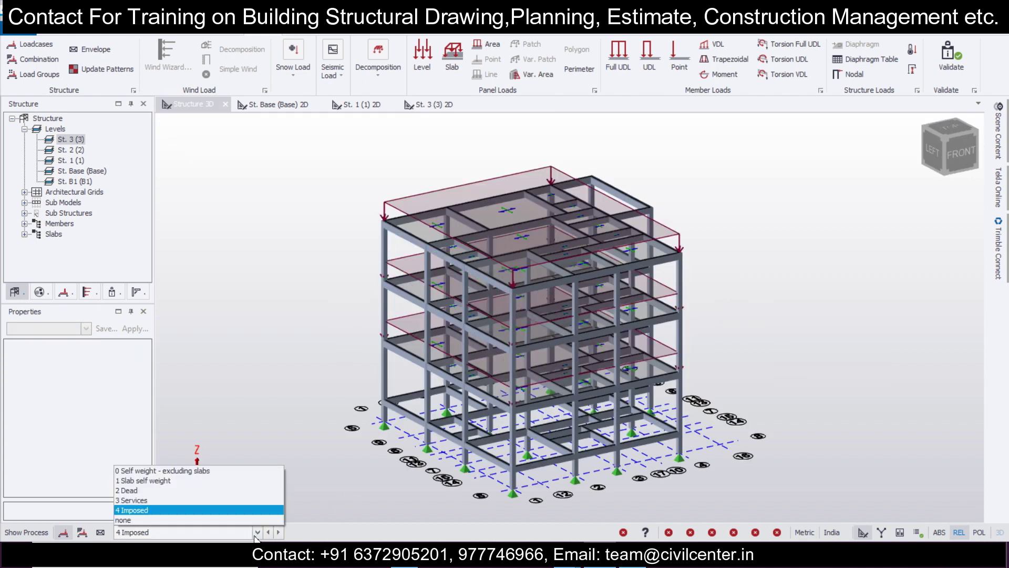
pyautogui.click(253, 491)
pyautogui.moveTo(270, 482); pyautogui.dragTo(341, 473, button='middle')
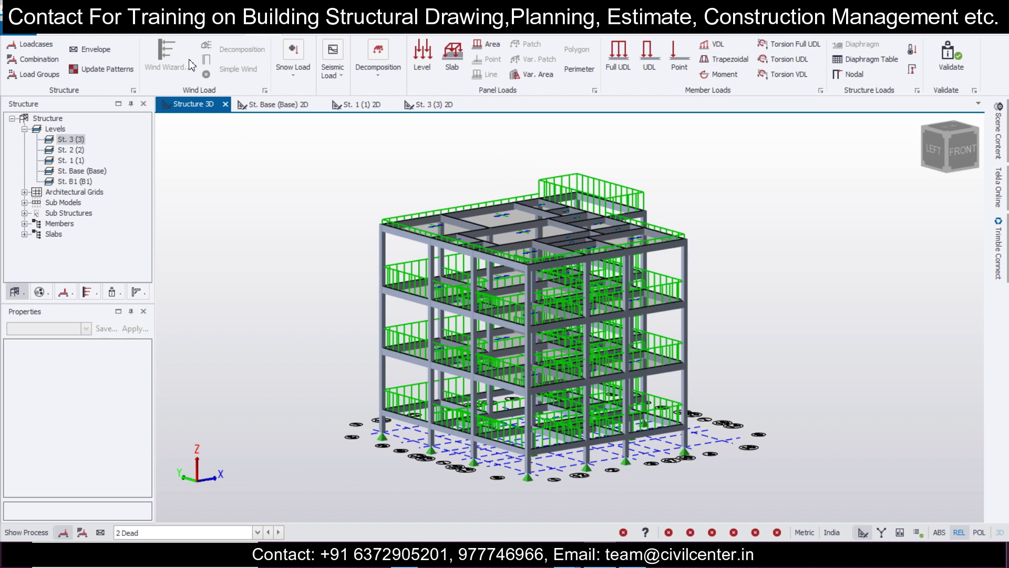
# Start the Seismic Wizard with code spectra and ignore seismic in floor St. Base (Base) and below
pyautogui.click(337, 84)
pyautogui.click(347, 124)
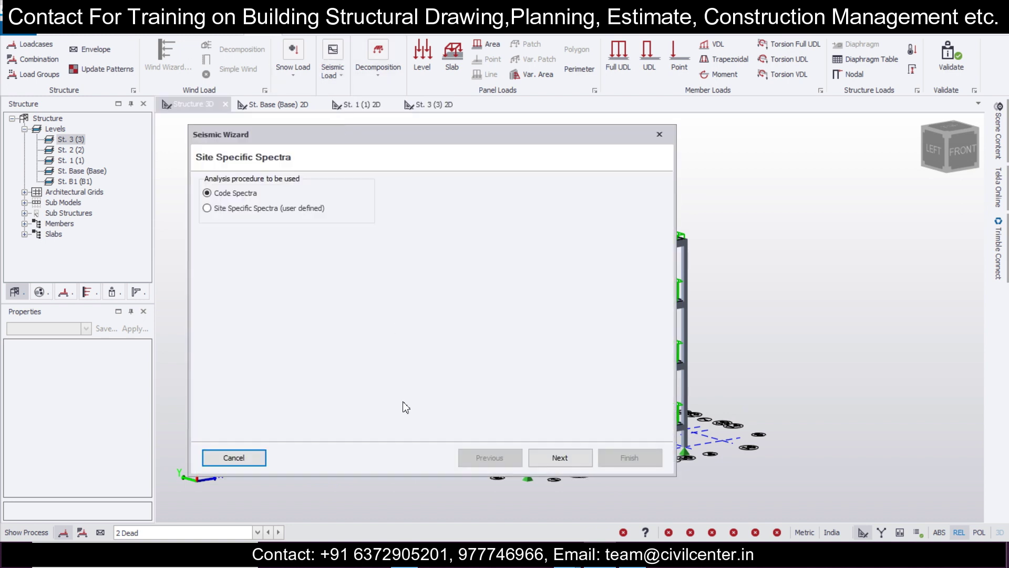
pyautogui.click(550, 460)
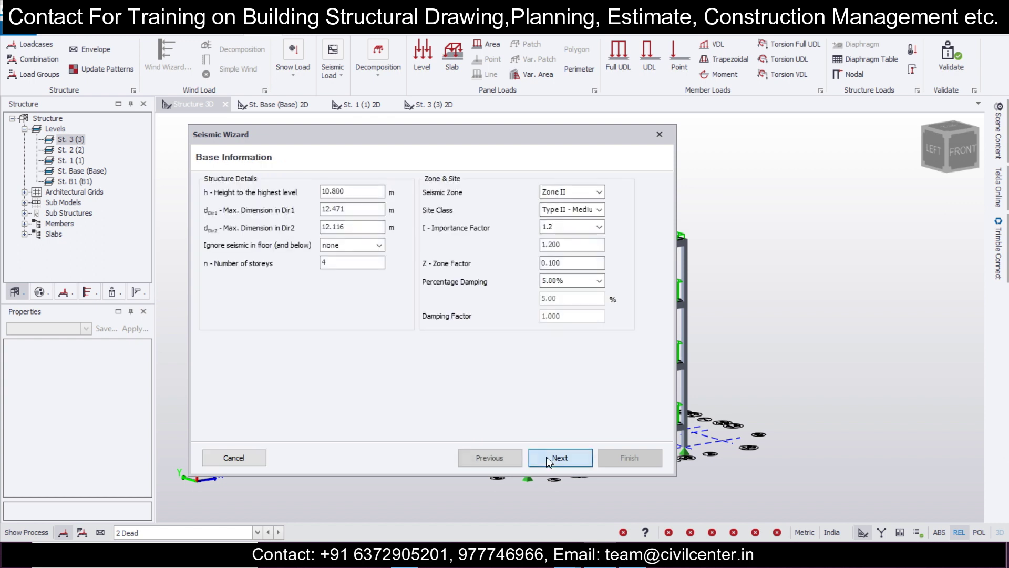
pyautogui.click(366, 250)
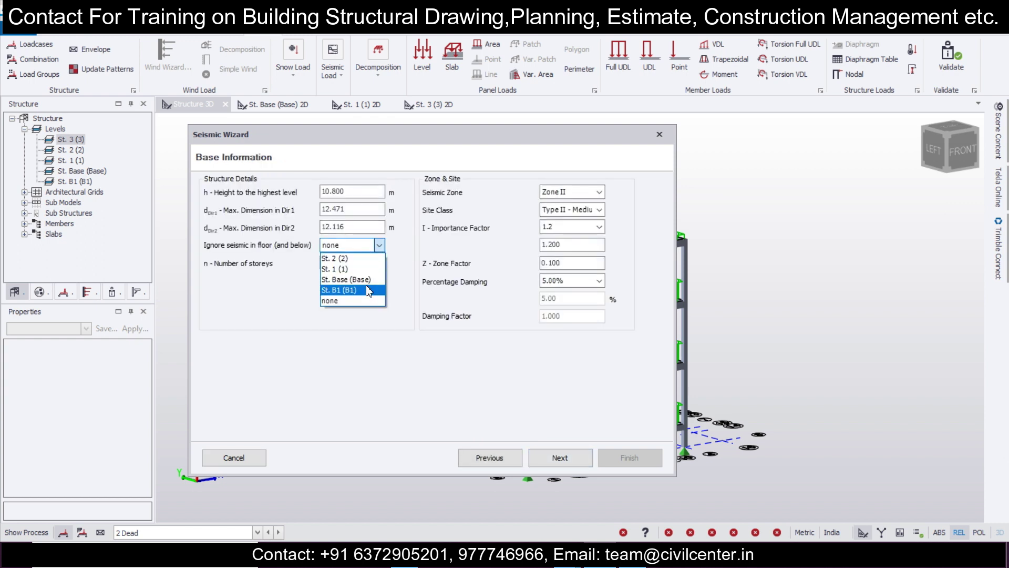
pyautogui.click(369, 290)
pyautogui.click(367, 249)
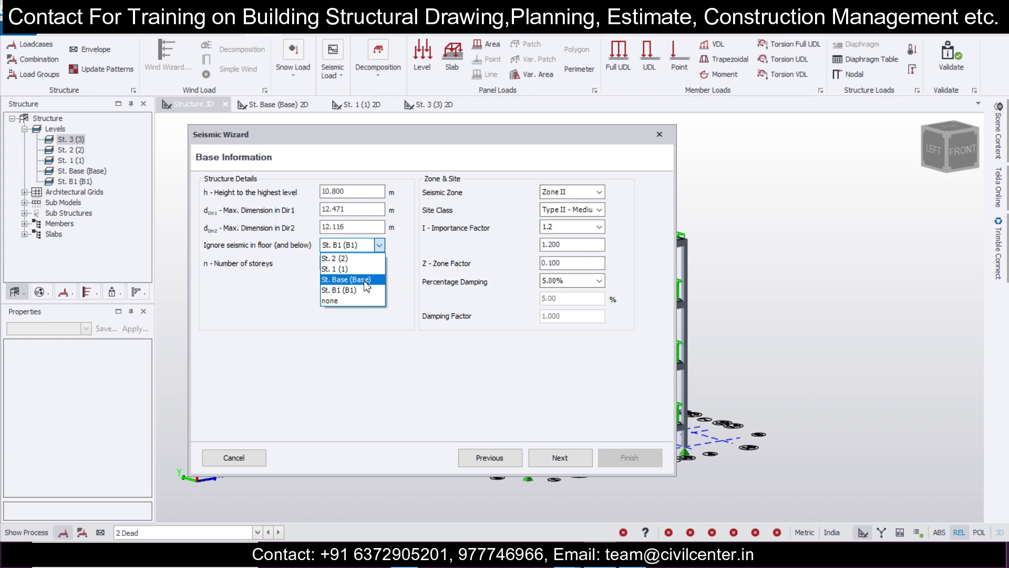
pyautogui.click(367, 280)
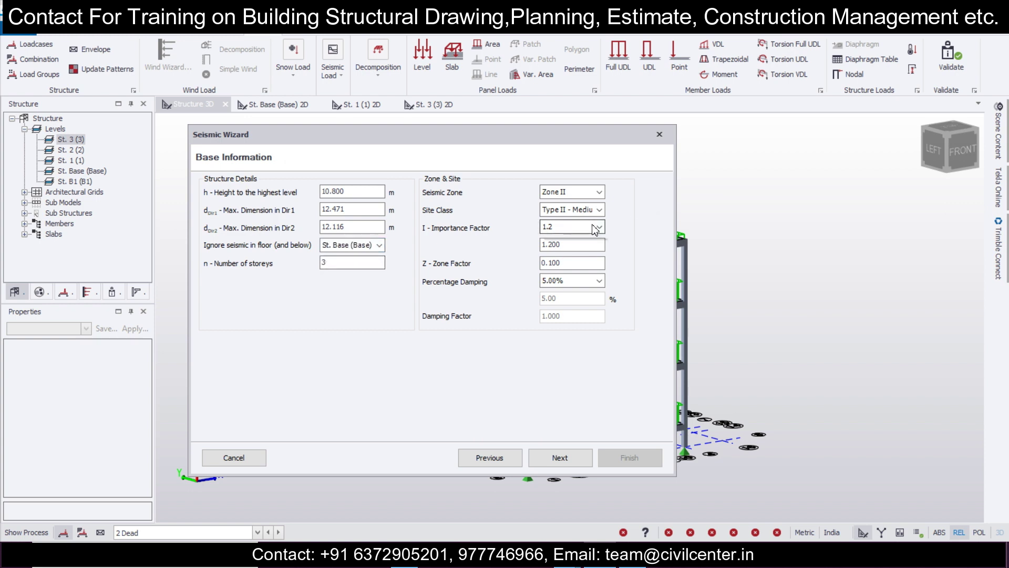
# Set the importance factor to 1.0 and choose the seismic zone, keeping modal response spectrum analysis without irregularities
pyautogui.click(579, 263)
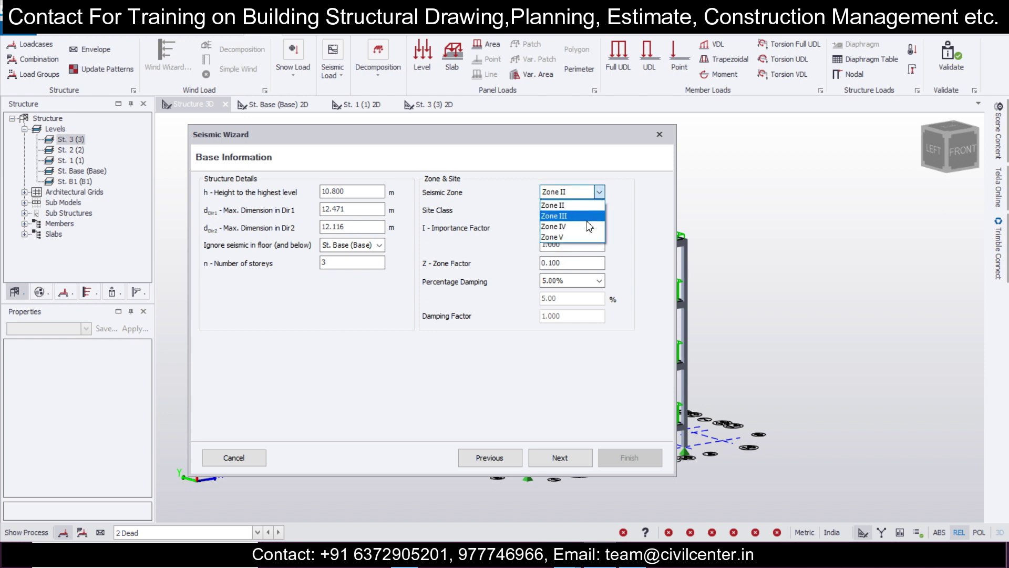
pyautogui.click(561, 458)
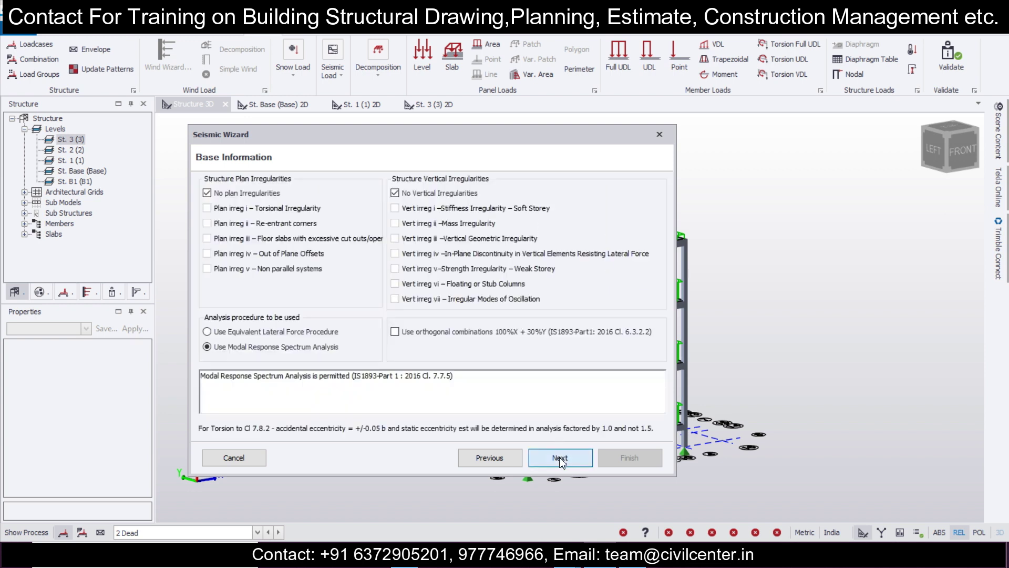
pyautogui.click(542, 457)
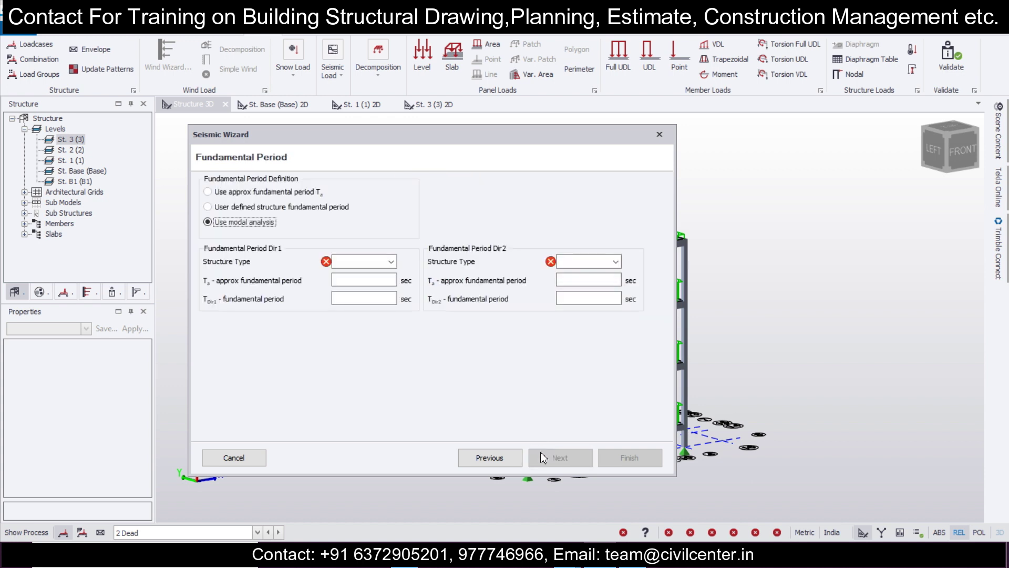
# Choose the fundamental period structure type for both directions, keeping modal analysis as the period definition
pyautogui.click(364, 263)
pyautogui.click(357, 274)
pyautogui.click(616, 262)
pyautogui.click(583, 274)
pyautogui.click(544, 465)
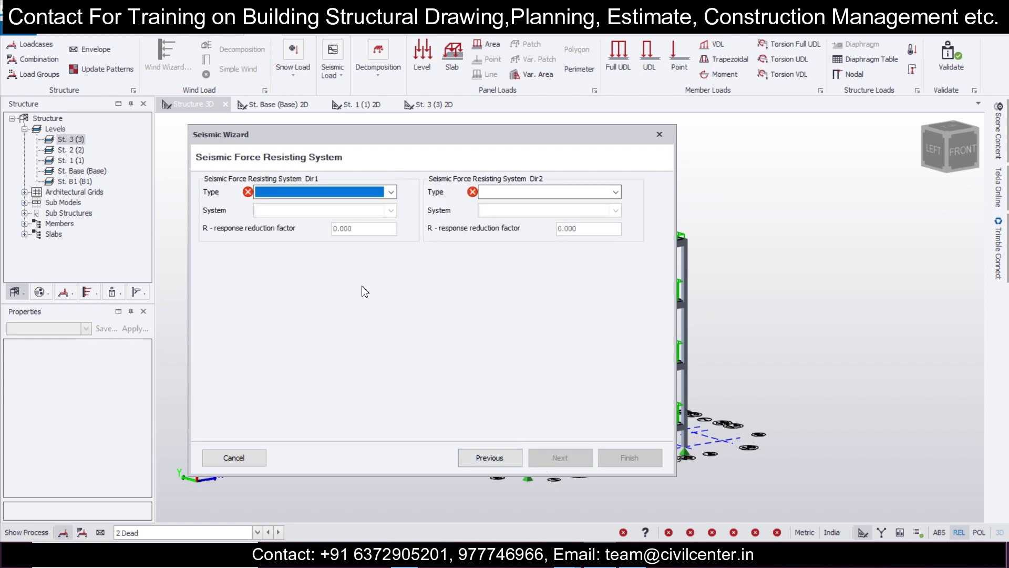
# Set the seismic force resisting system to Moment Frame Systems in both directions, with RC building with OMRF for Dir1
pyautogui.click(371, 192)
pyautogui.click(368, 205)
pyautogui.click(594, 192)
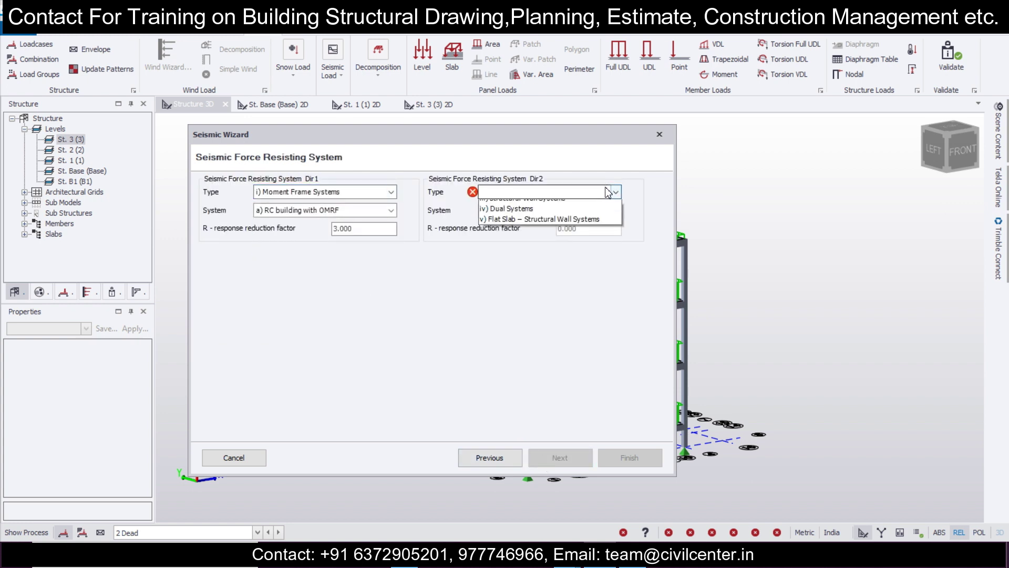
pyautogui.click(590, 205)
pyautogui.click(552, 467)
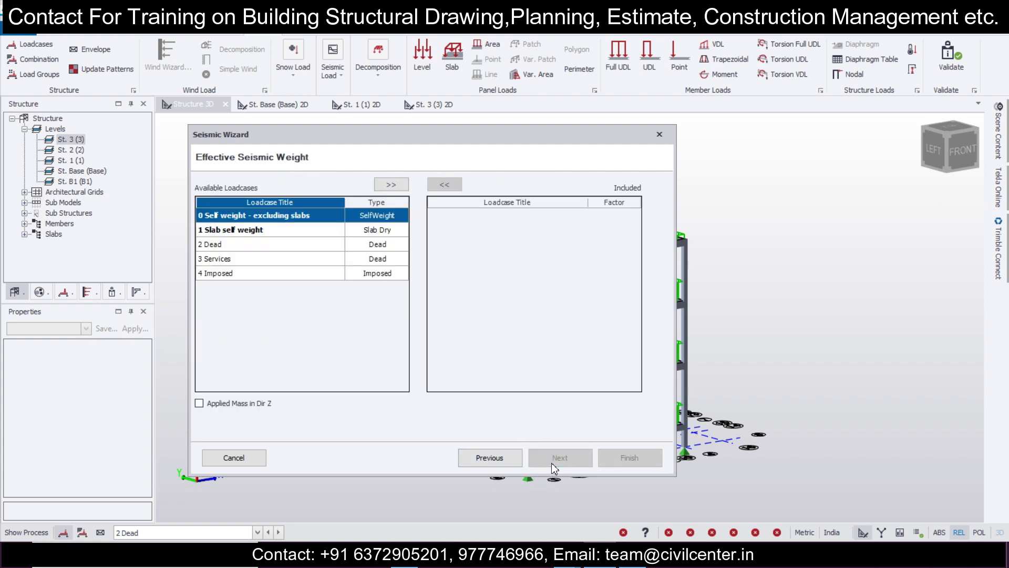
# Include all five loadcases, from self weight to 4 Imposed, in the effective seismic weight and proceed to the localization settings
pyautogui.keyDown('shift'); pyautogui.click(310, 274); pyautogui.keyUp('shift')
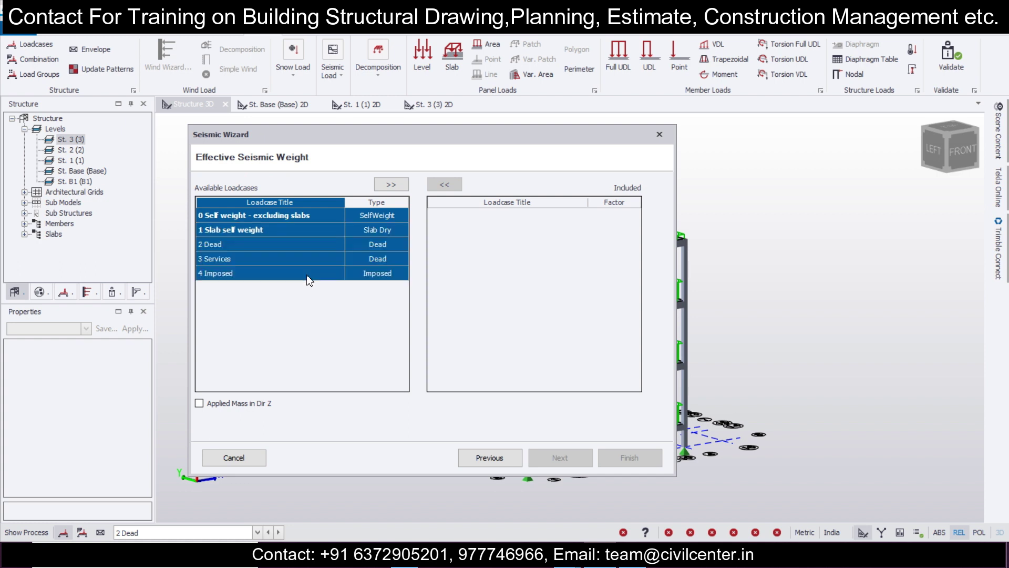
pyautogui.click(392, 184)
pyautogui.click(553, 461)
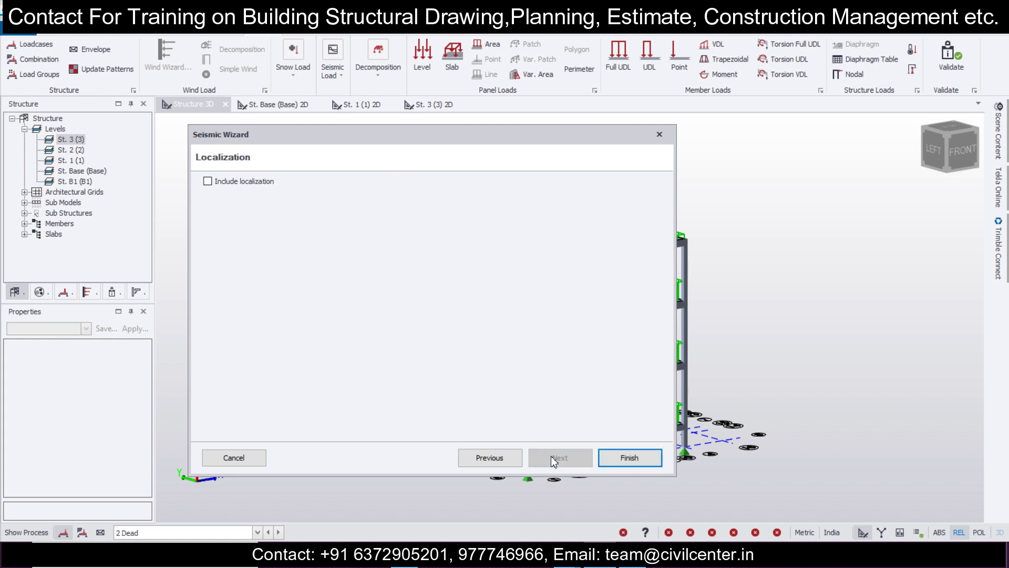
# Finish the seismic setup without localization and generate the 1.2D+1.2L+1.2Lr±1.2E, 1.5D±1.5E and 0.9D±1.5E seismic combinations
pyautogui.click(612, 458)
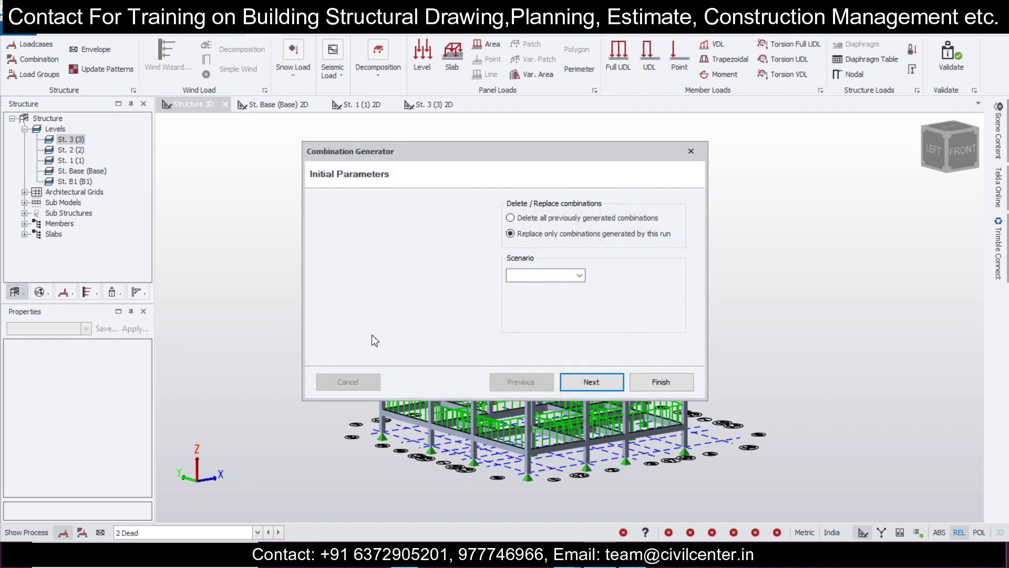
pyautogui.click(589, 380)
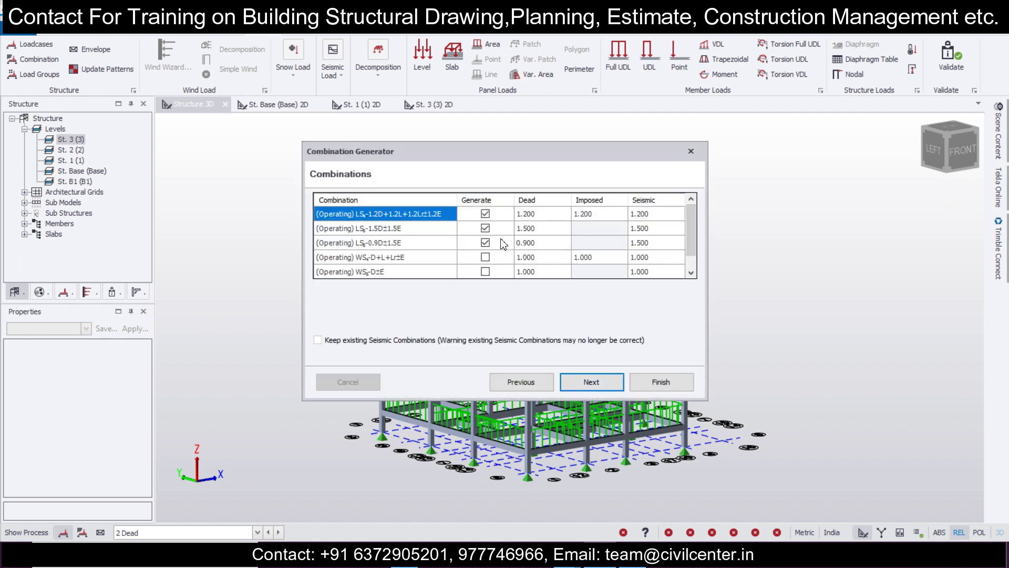
pyautogui.click(601, 384)
pyautogui.click(658, 379)
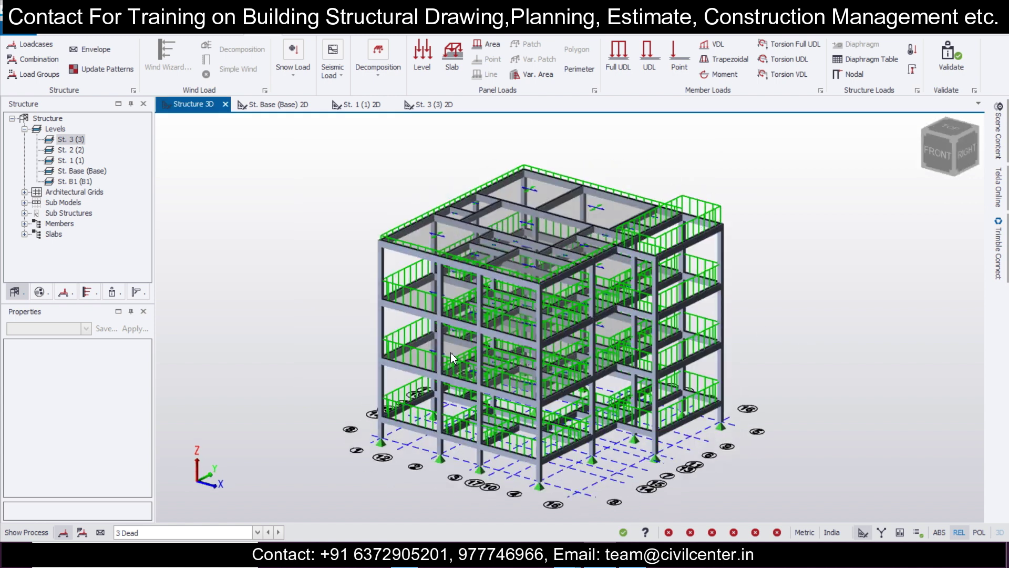
# Validate the complete structural model with its applied loads
pyautogui.moveTo(452, 358); pyautogui.dragTo(779, 348, button='middle')
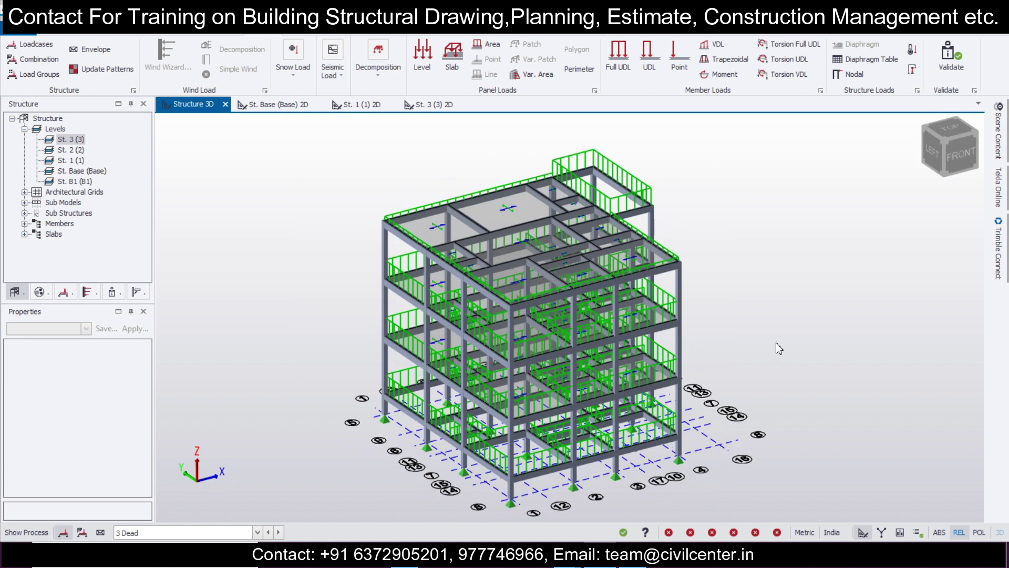
pyautogui.click(952, 68)
pyautogui.moveTo(241, 268)
pyautogui.mouseDown(button='middle')
pyautogui.moveTo(370, 266)
pyautogui.moveTo(258, 271)
pyautogui.mouseUp(button='middle')
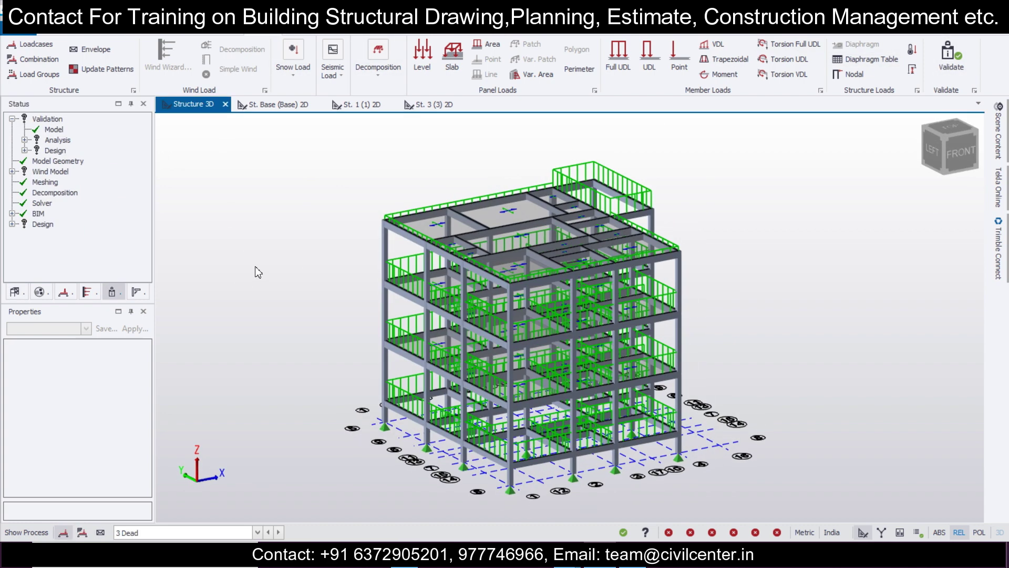
pyautogui.moveTo(601, 256); pyautogui.dragTo(499, 221, button='middle')
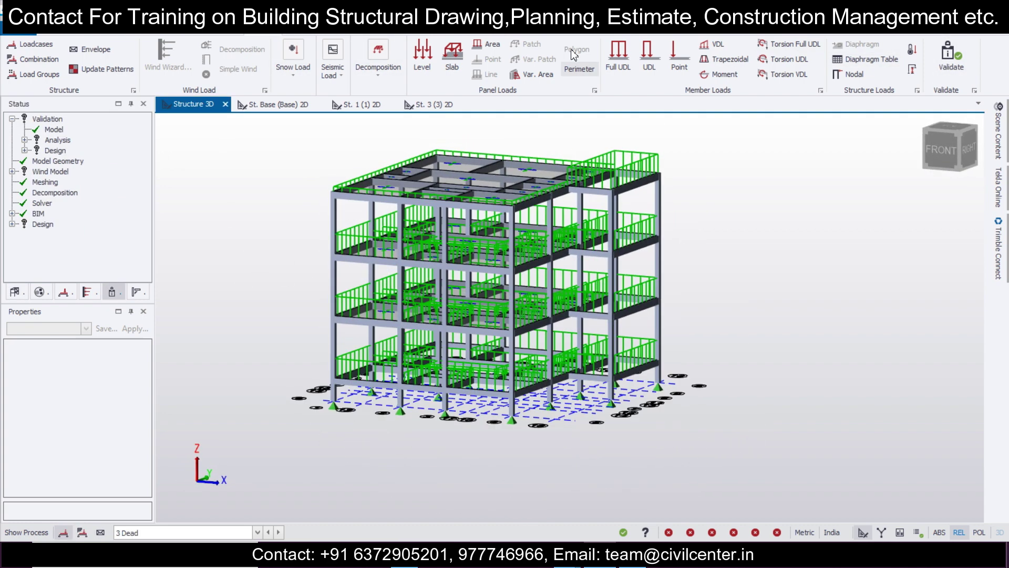
# Try to run the static analysis and design for all members
pyautogui.click(363, 29)
pyautogui.click(492, 72)
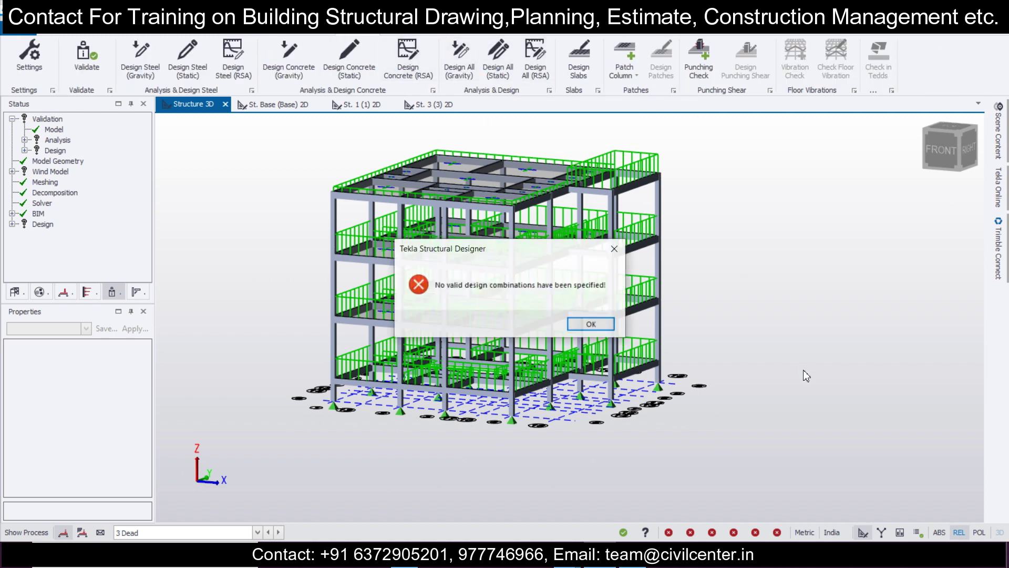
pyautogui.click(593, 325)
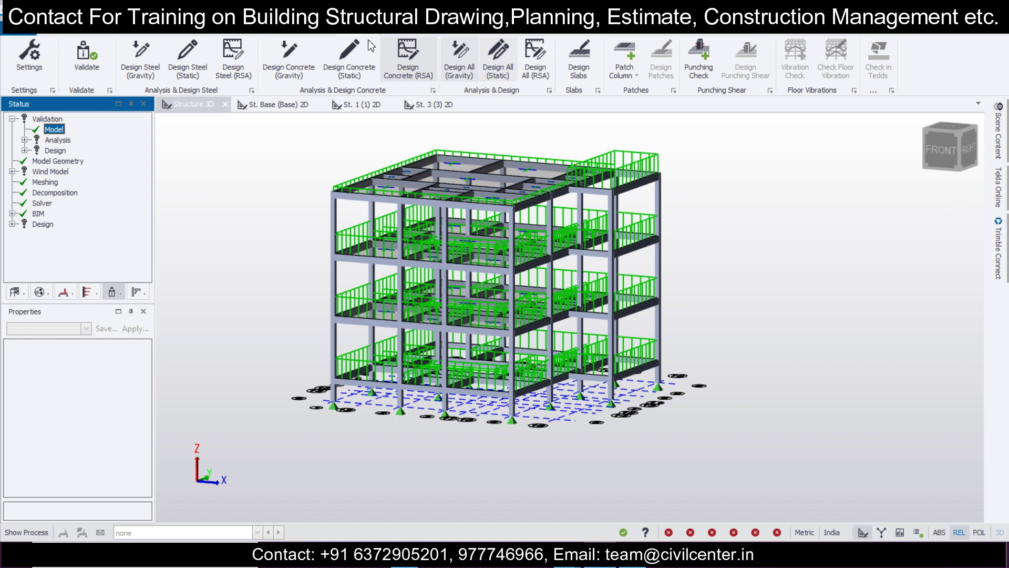
# Regenerate the load combinations with gravity cases 1.5D and 1.5D+1.5L+1.5Lr alongside the seismic ones, without notional forces, and accept the list
pyautogui.click(256, 34)
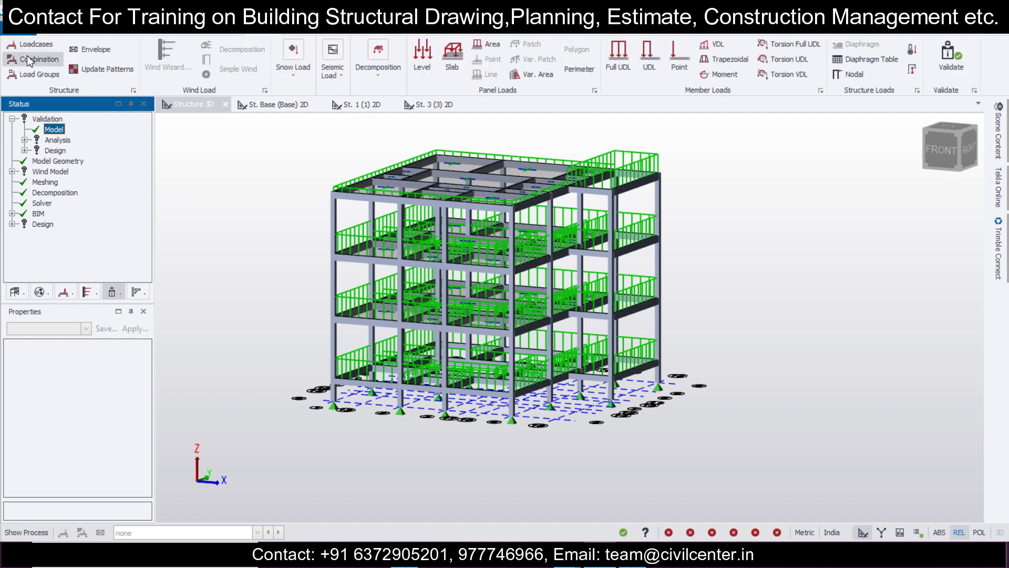
pyautogui.click(30, 60)
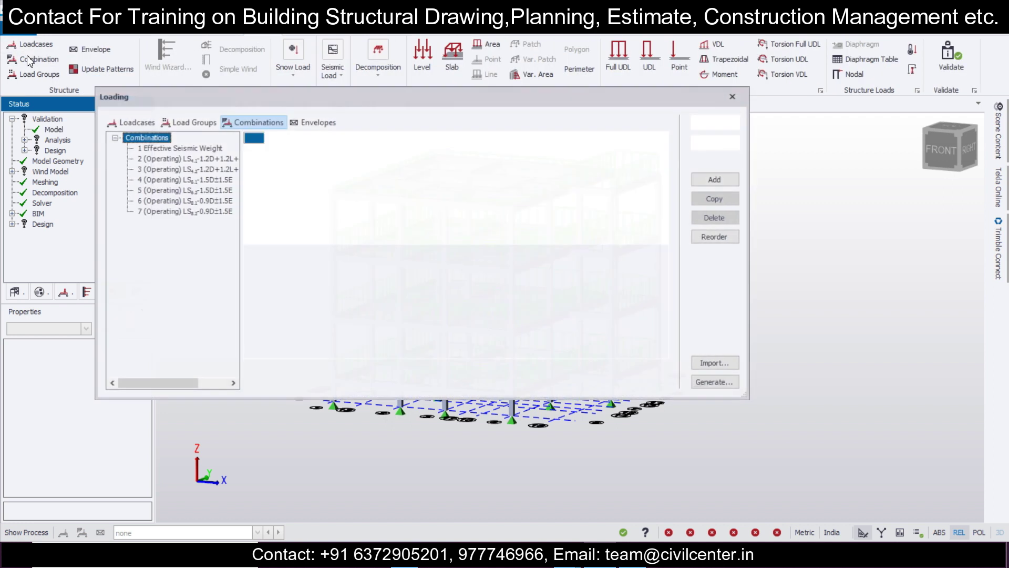
pyautogui.click(713, 383)
pyautogui.click(599, 381)
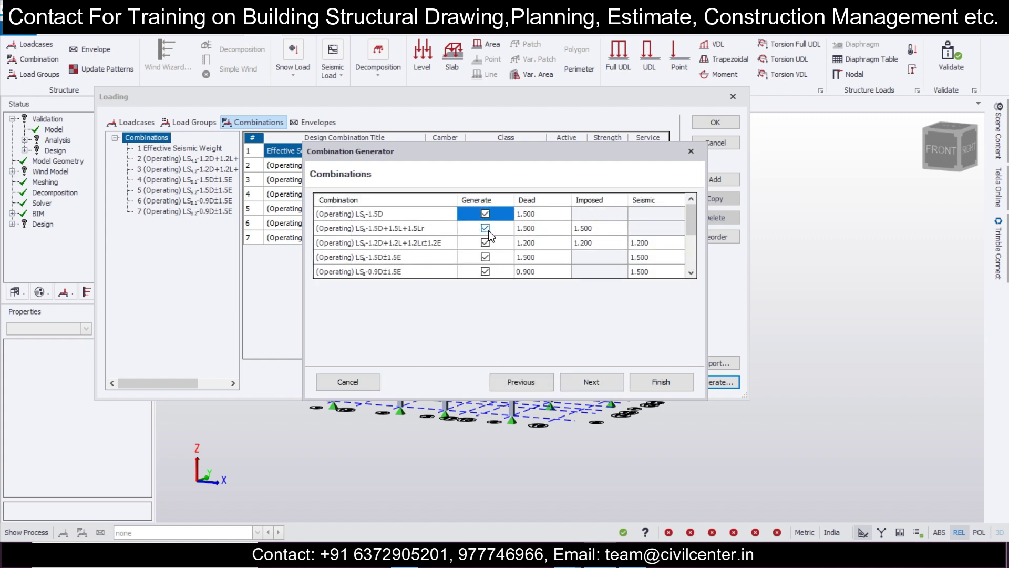
pyautogui.click(591, 382)
pyautogui.click(591, 382)
pyautogui.click(591, 382)
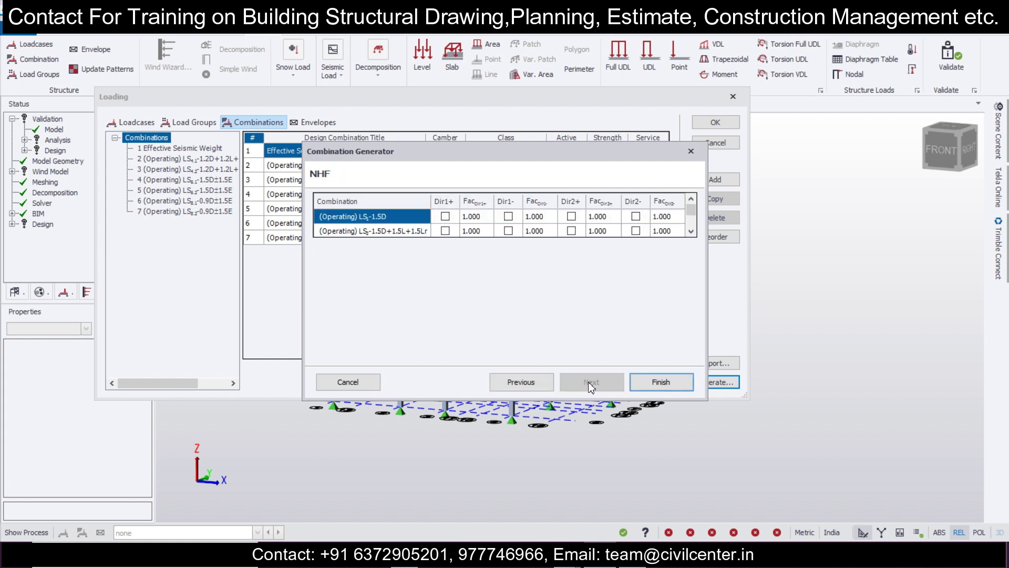
pyautogui.click(667, 383)
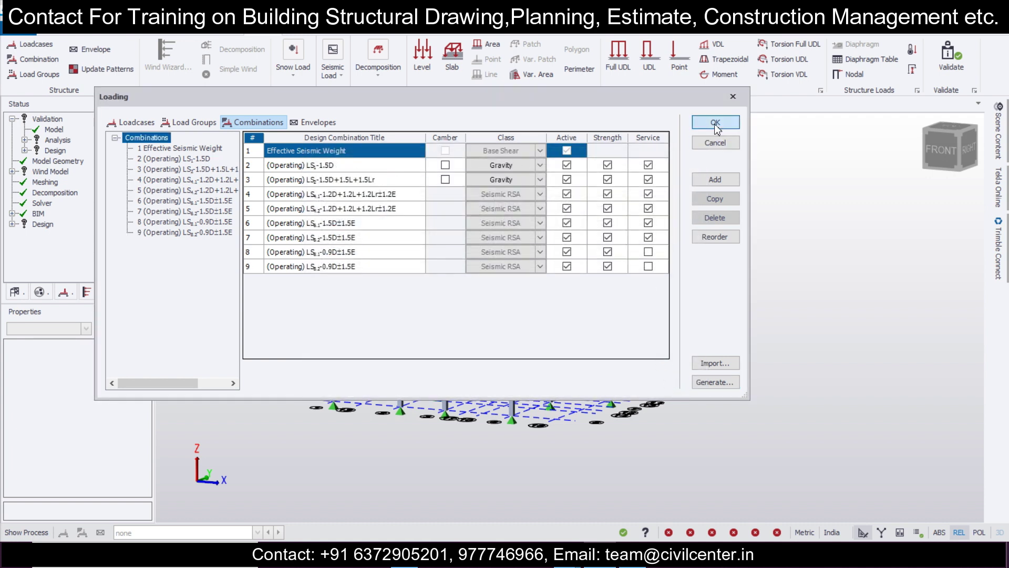
pyautogui.click(716, 122)
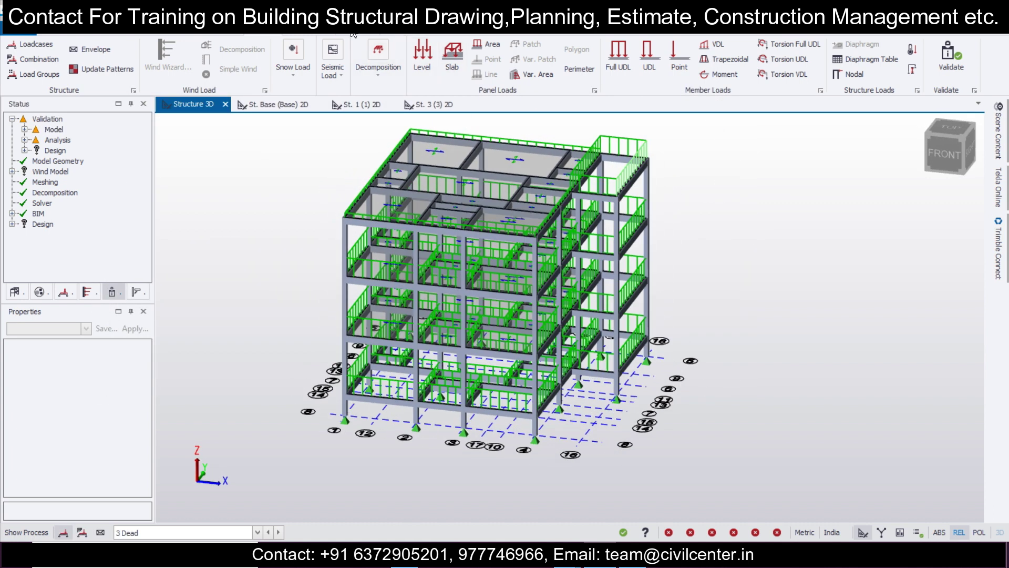
# Run Design All (Static) on the structure and inspect the members' design status around the 3D model
pyautogui.click(353, 34)
pyautogui.click(498, 57)
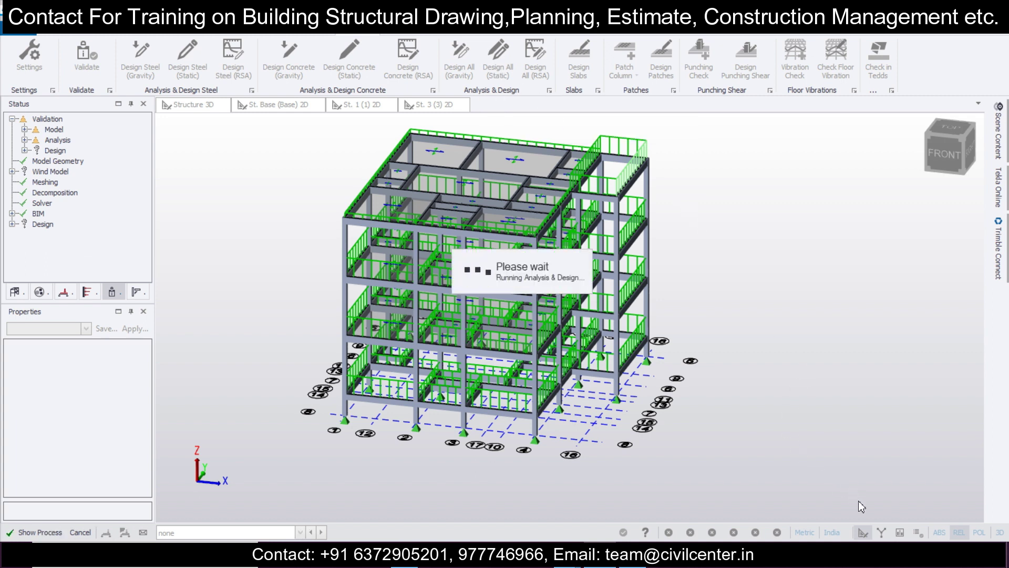
pyautogui.moveTo(768, 479); pyautogui.dragTo(376, 475, button='right')
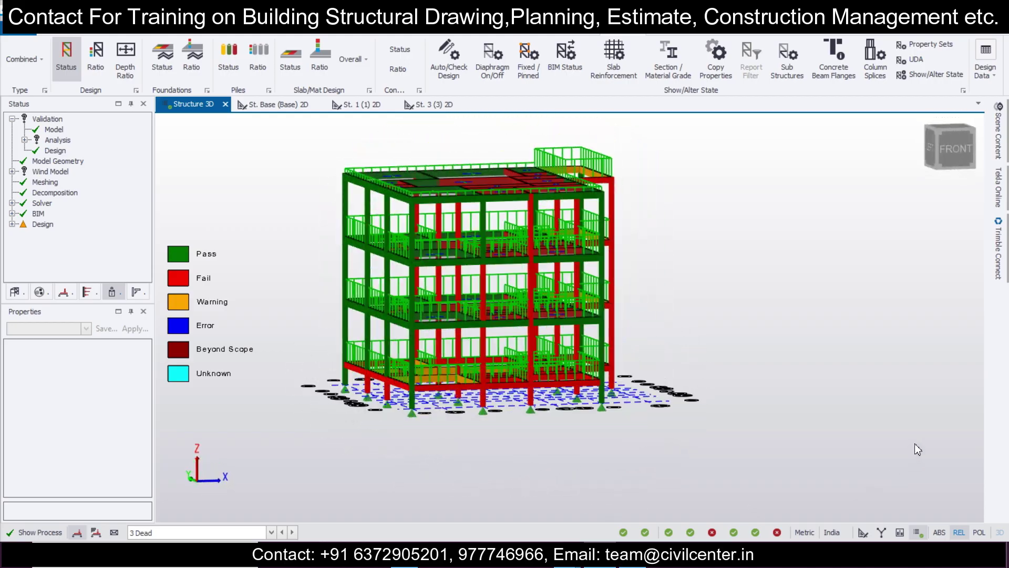
pyautogui.moveTo(847, 424); pyautogui.dragTo(702, 443, button='right')
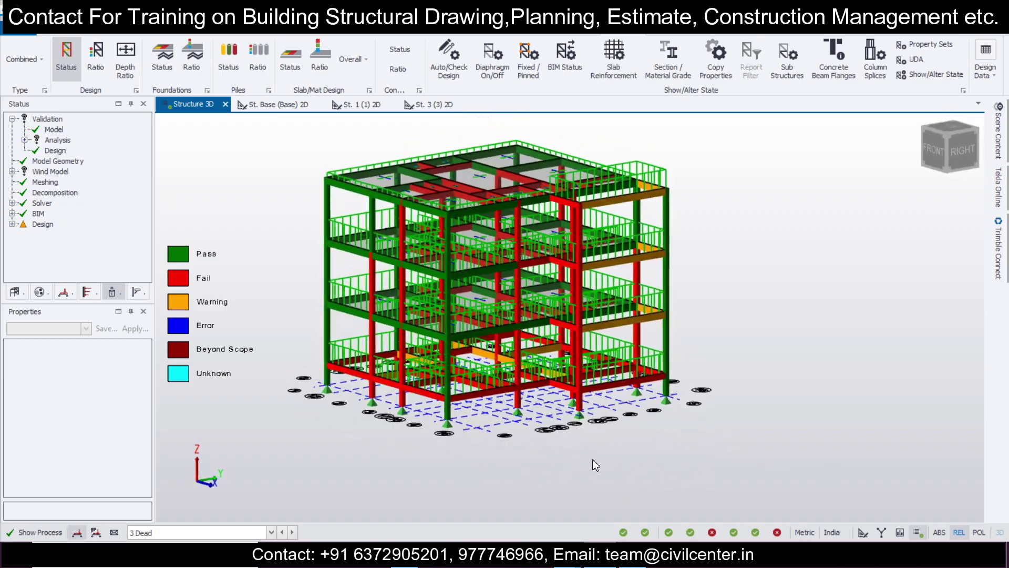
pyautogui.moveTo(527, 468); pyautogui.dragTo(762, 505, button='right')
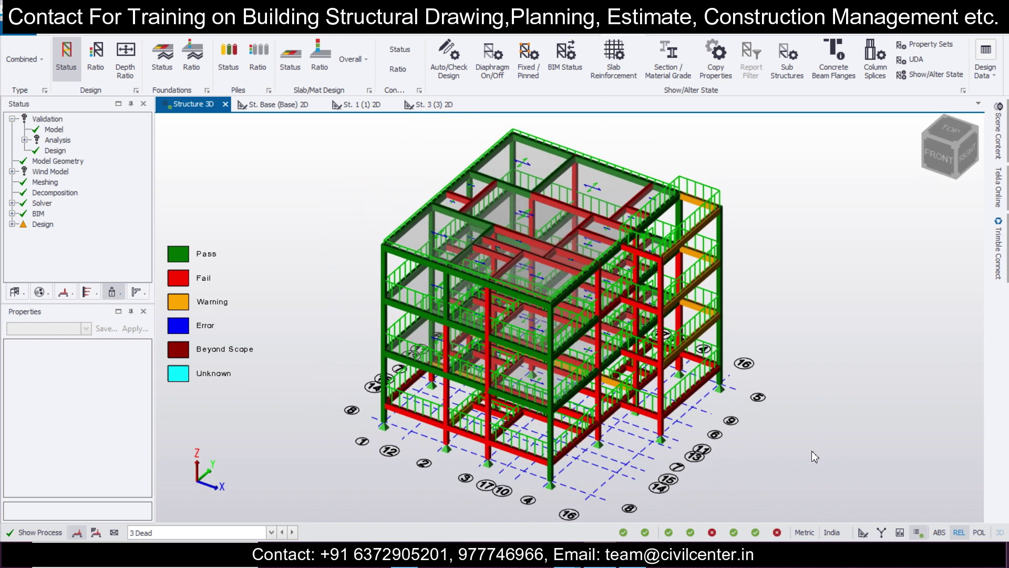
pyautogui.moveTo(797, 463); pyautogui.dragTo(732, 415, button='right')
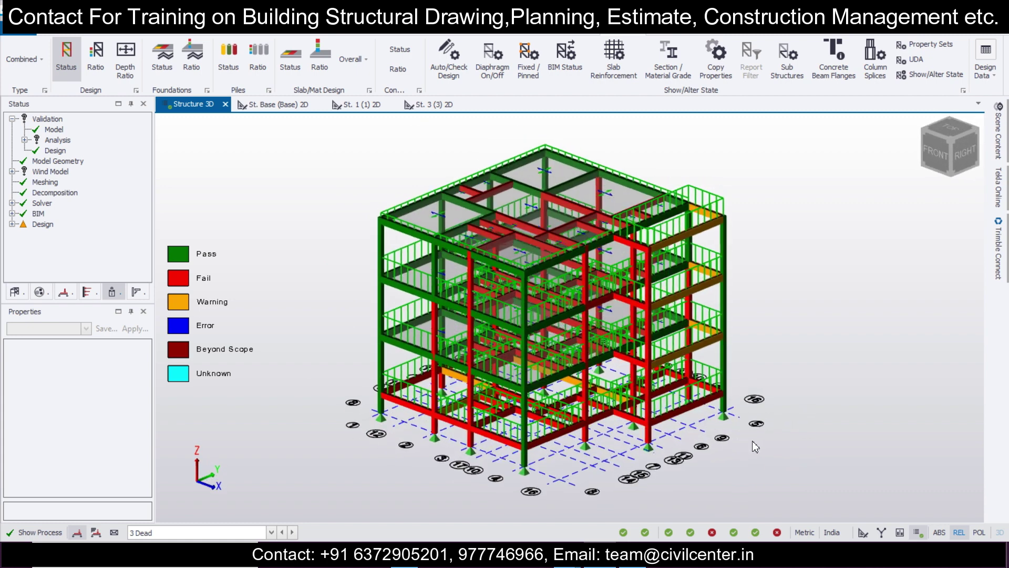